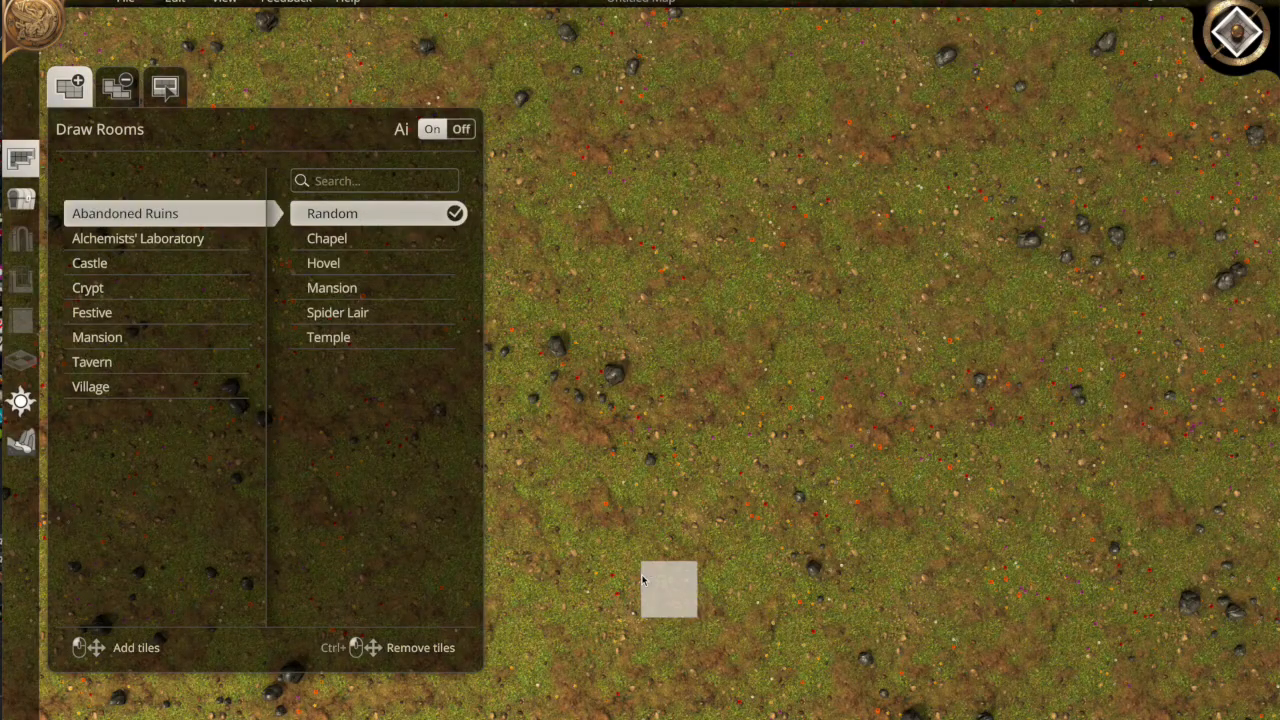
Zoom out over the 45 x 32 grassy map and bring up the Edit Terrain tools
scroll(502, 455, down, 5)
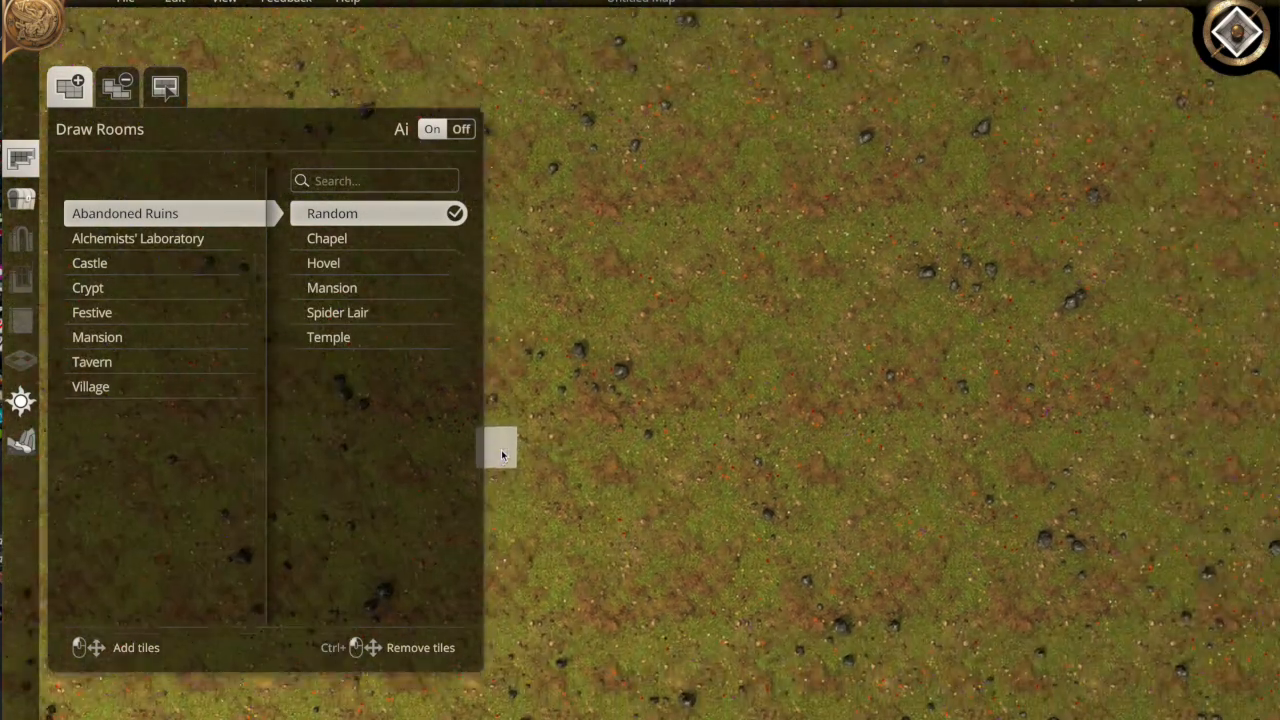
scroll(501, 452, down, 3)
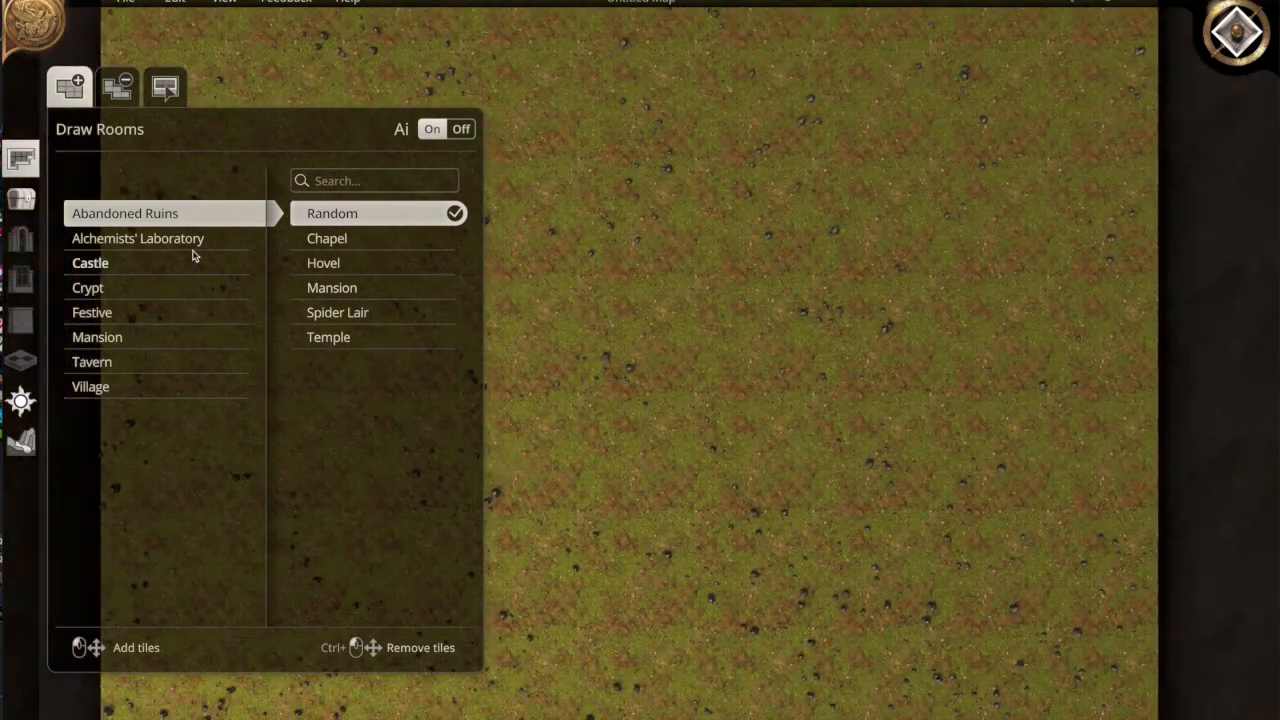
click(22, 442)
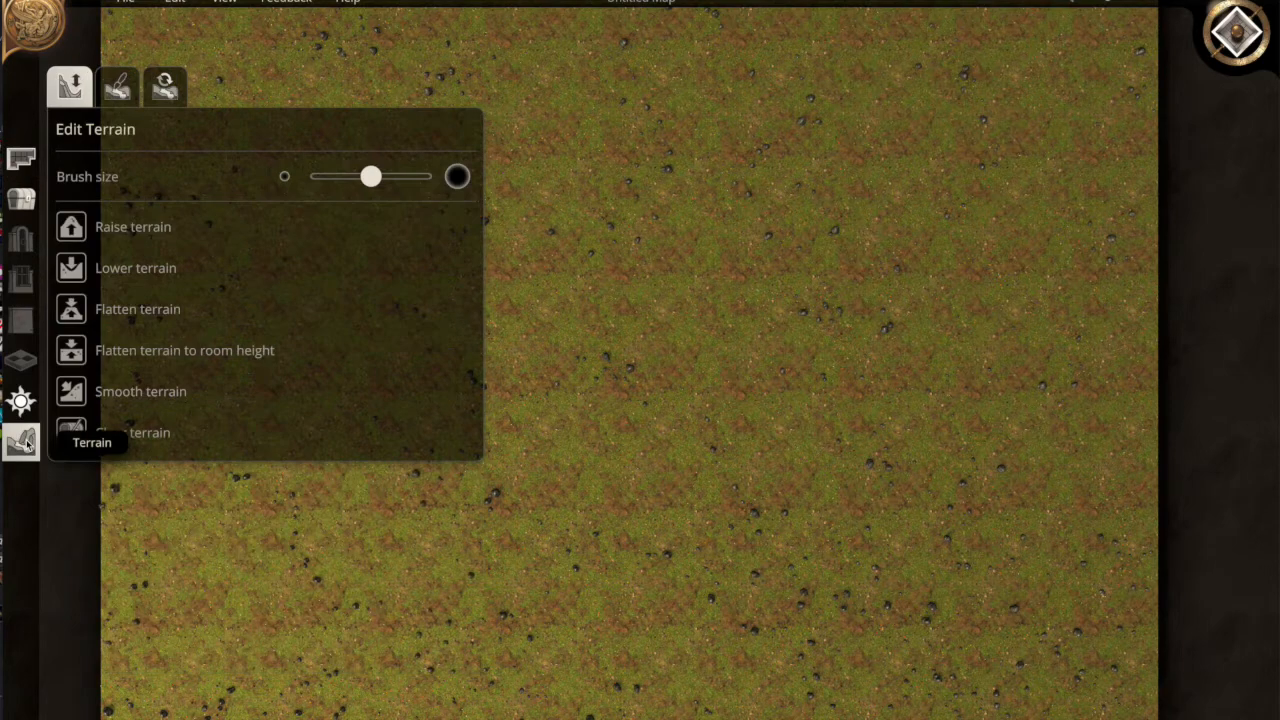
Paint the entire map with the grey stone texture using the largest brush
click(118, 90)
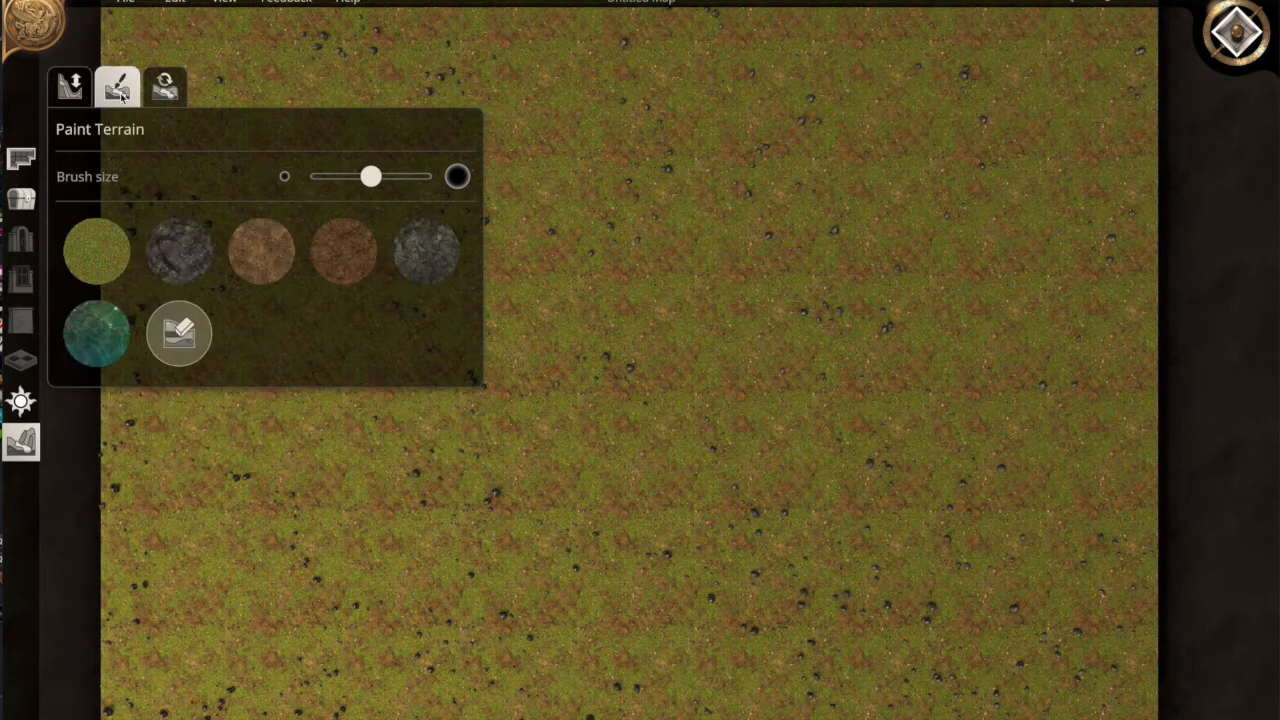
click(179, 254)
click(408, 254)
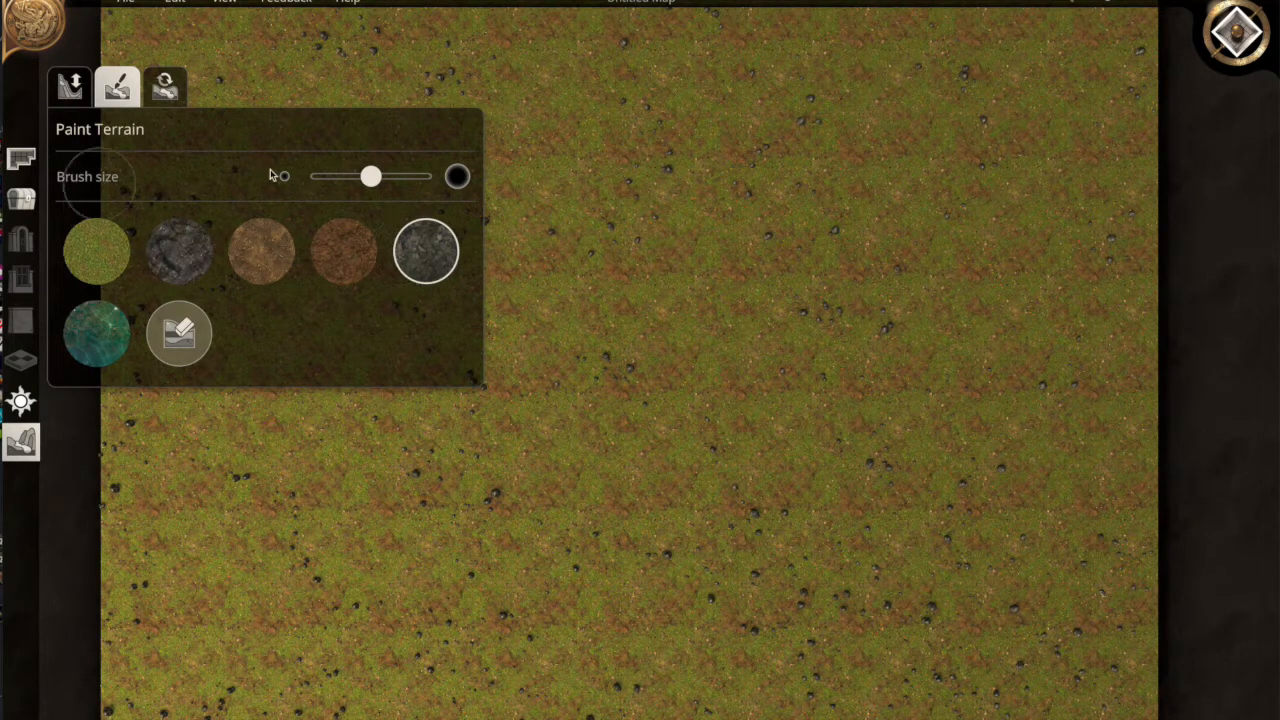
drag(371, 177, 440, 175)
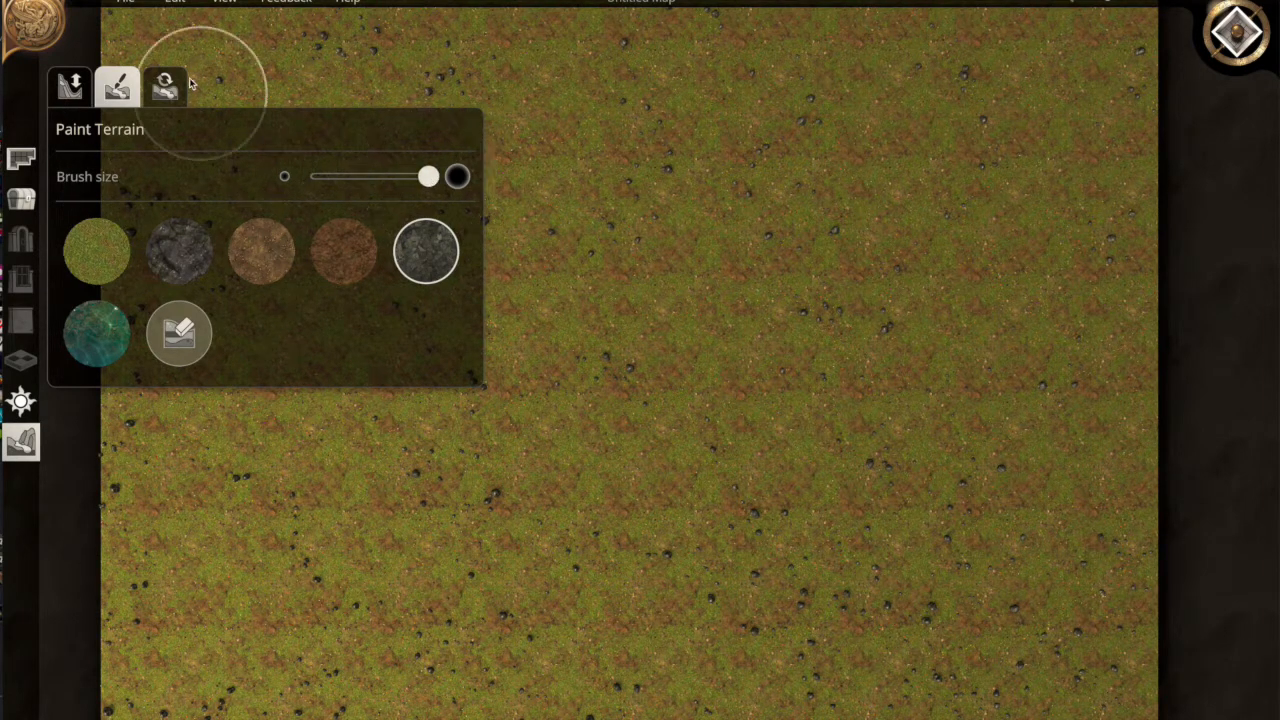
mouse_move(476, 63)
mouse_down()
mouse_move(1070, 80)
mouse_move(1060, 52)
mouse_move(449, 29)
mouse_move(254, 53)
mouse_move(1171, 94)
mouse_move(1077, 34)
mouse_move(757, 63)
mouse_move(1096, 58)
mouse_up()
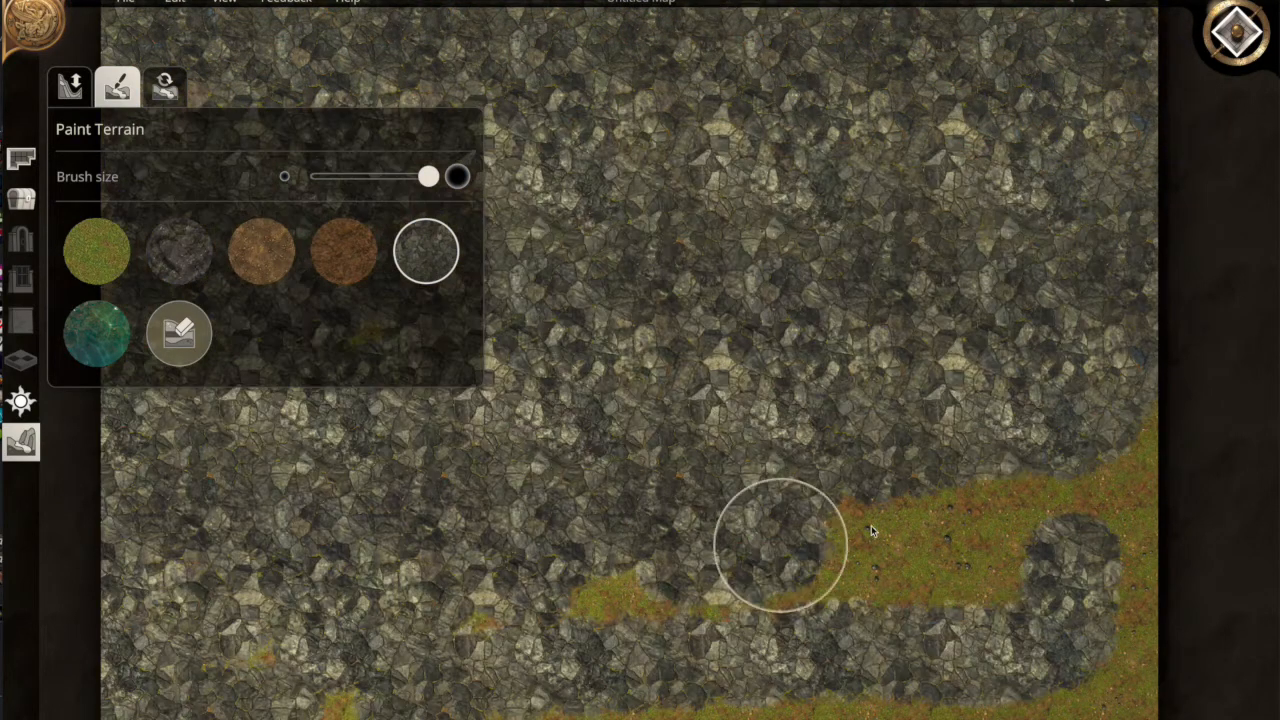
mouse_move(780, 543)
mouse_down()
mouse_move(1143, 449)
mouse_move(1106, 443)
mouse_move(797, 614)
mouse_move(1054, 572)
mouse_move(1120, 514)
mouse_move(743, 615)
mouse_move(478, 636)
mouse_move(320, 700)
mouse_move(126, 719)
mouse_move(367, 608)
mouse_move(355, 702)
mouse_move(740, 708)
mouse_move(1157, 686)
mouse_move(1143, 606)
mouse_move(1000, 651)
mouse_move(648, 715)
mouse_up()
key(s)
mouse_move(848, 697)
mouse_down()
mouse_move(1086, 689)
mouse_move(1028, 652)
mouse_up()
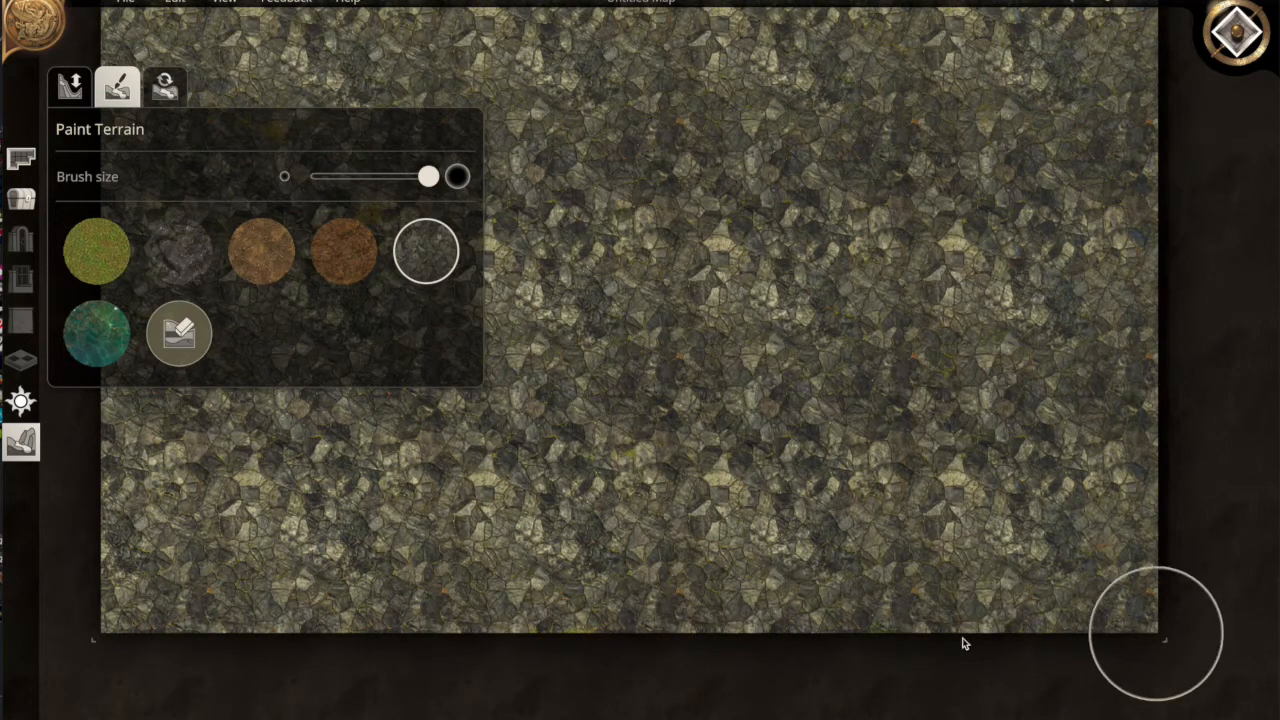
Paint scattered patches and streaks of dark cracked rock over the stone
click(179, 250)
mouse_move(700, 236)
mouse_down()
mouse_move(729, 198)
mouse_move(594, 268)
mouse_move(570, 340)
mouse_up()
mouse_move(689, 462)
mouse_down()
mouse_move(971, 363)
mouse_move(977, 266)
mouse_move(949, 189)
mouse_move(780, 144)
mouse_up()
key(a)
key(w)
key(a)
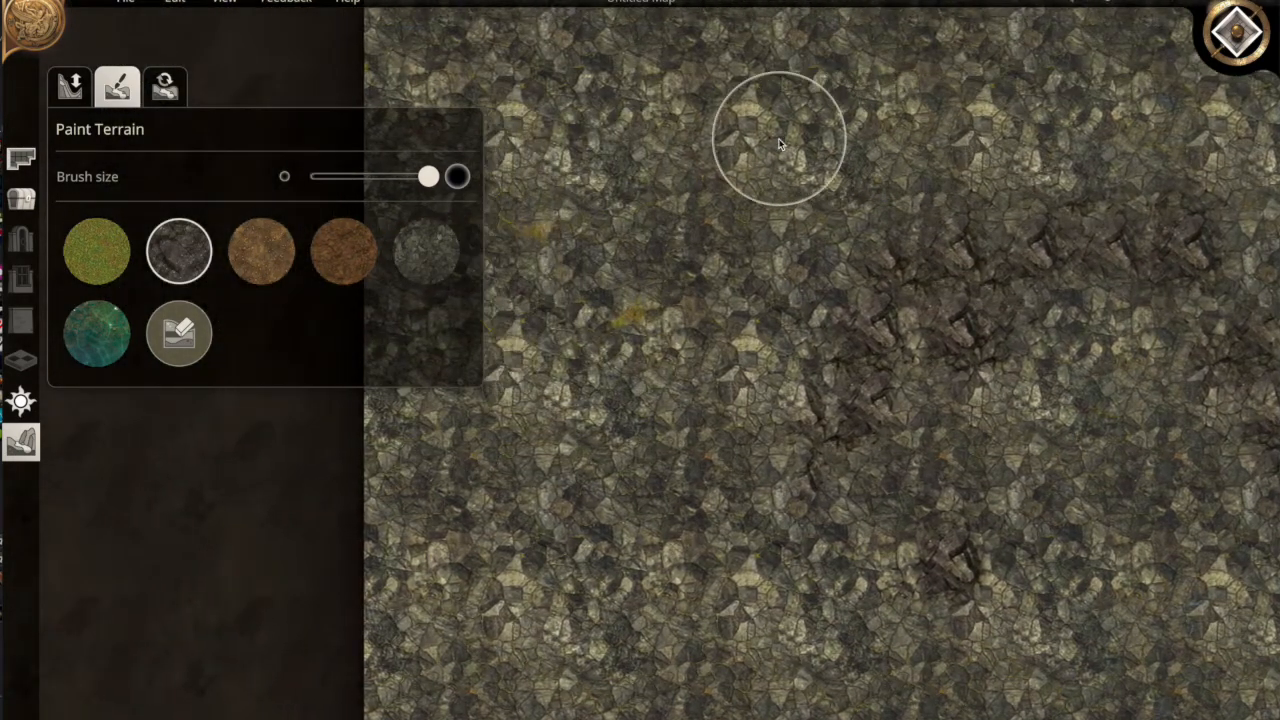
mouse_move(777, 134)
mouse_down()
mouse_move(703, 143)
mouse_move(563, 330)
mouse_up()
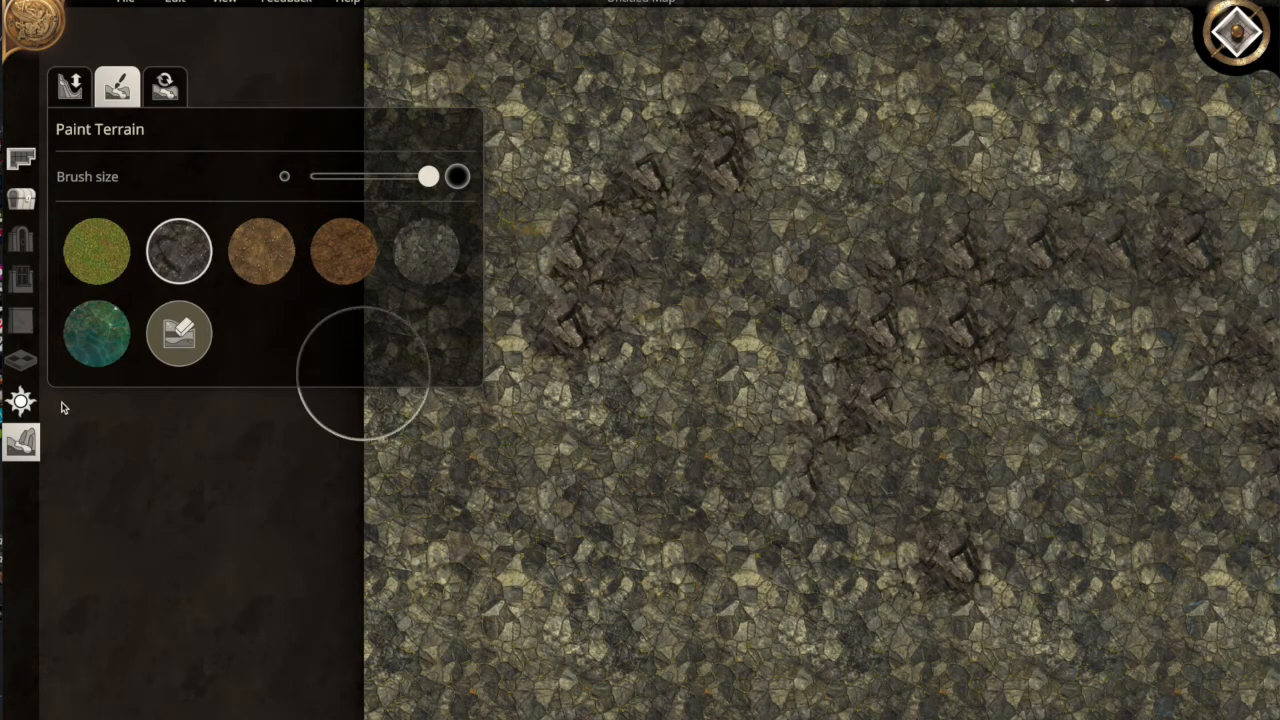
click(72, 89)
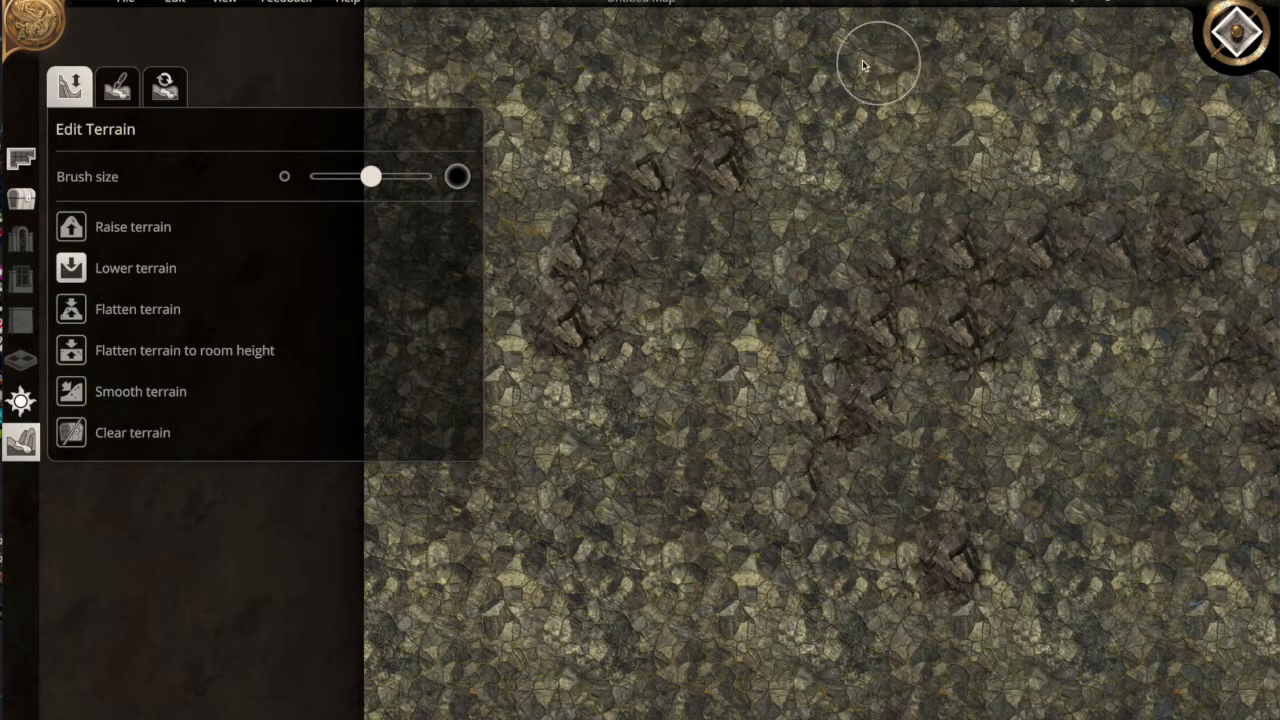
Lower a curved trench from the top edge down-left, plus a round pit to its right
drag(767, 45, 764, 64)
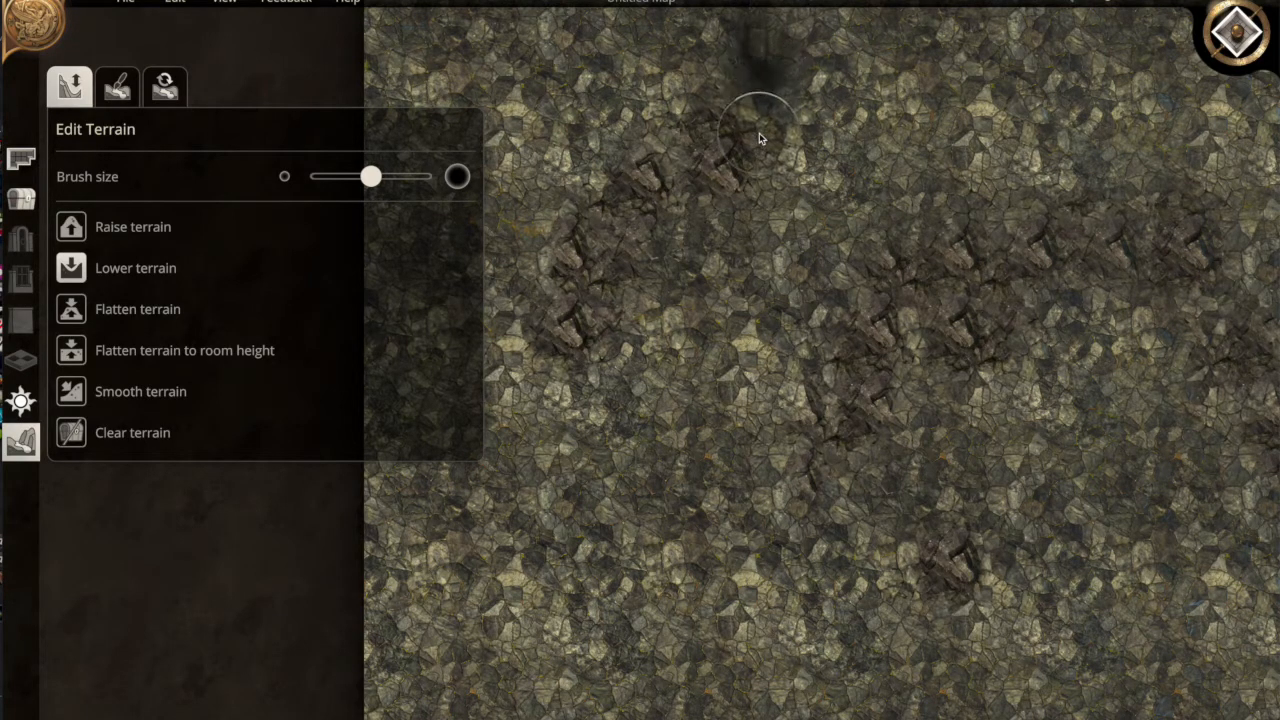
mouse_move(767, 108)
mouse_down()
mouse_move(753, 145)
mouse_move(768, 86)
mouse_move(729, 208)
mouse_move(745, 167)
mouse_up()
mouse_move(721, 218)
mouse_down()
mouse_move(709, 260)
mouse_move(729, 210)
mouse_move(656, 294)
mouse_move(678, 272)
mouse_move(586, 329)
mouse_move(748, 207)
mouse_move(766, 117)
mouse_move(745, 33)
mouse_up()
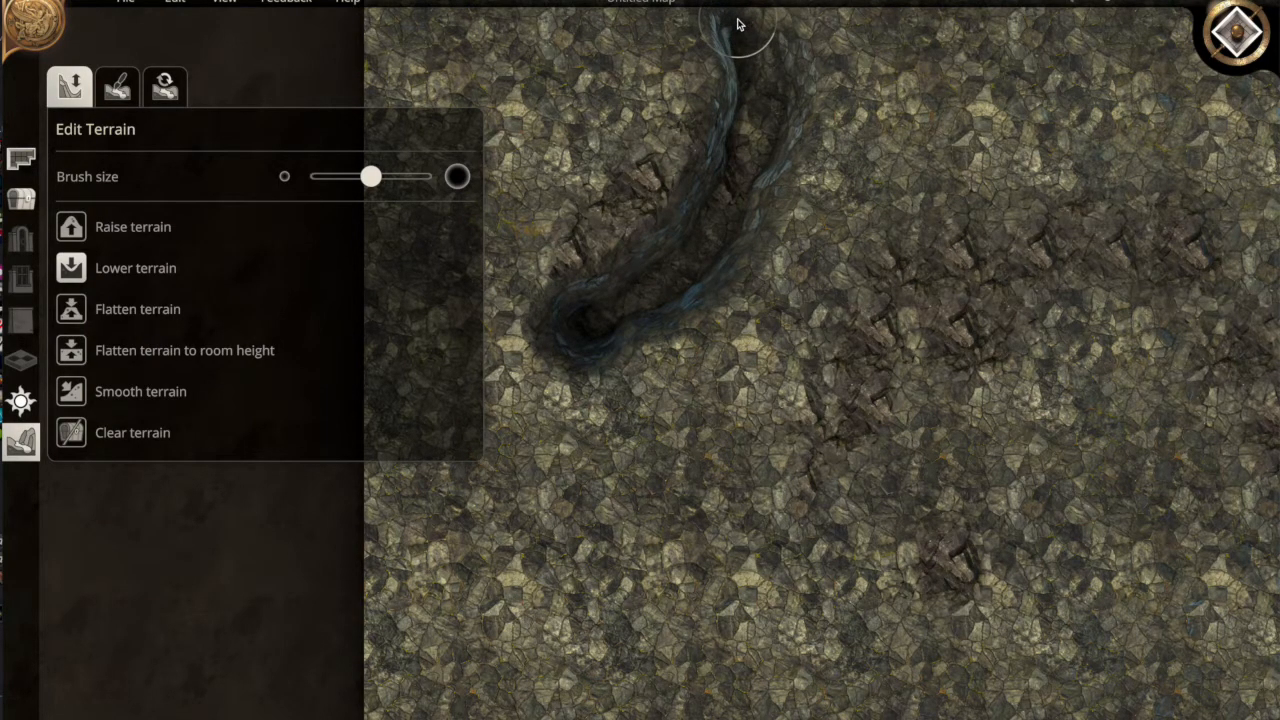
key(w)
drag(741, 28, 742, 28)
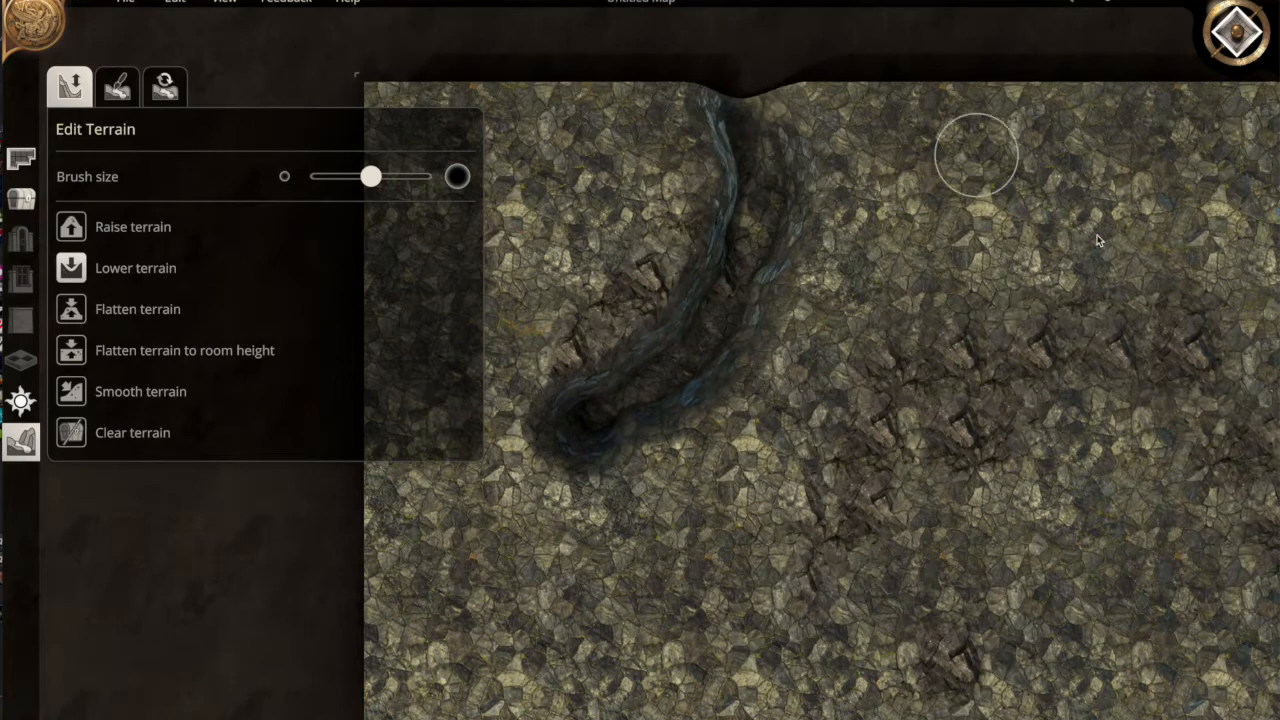
drag(1101, 239, 1103, 245)
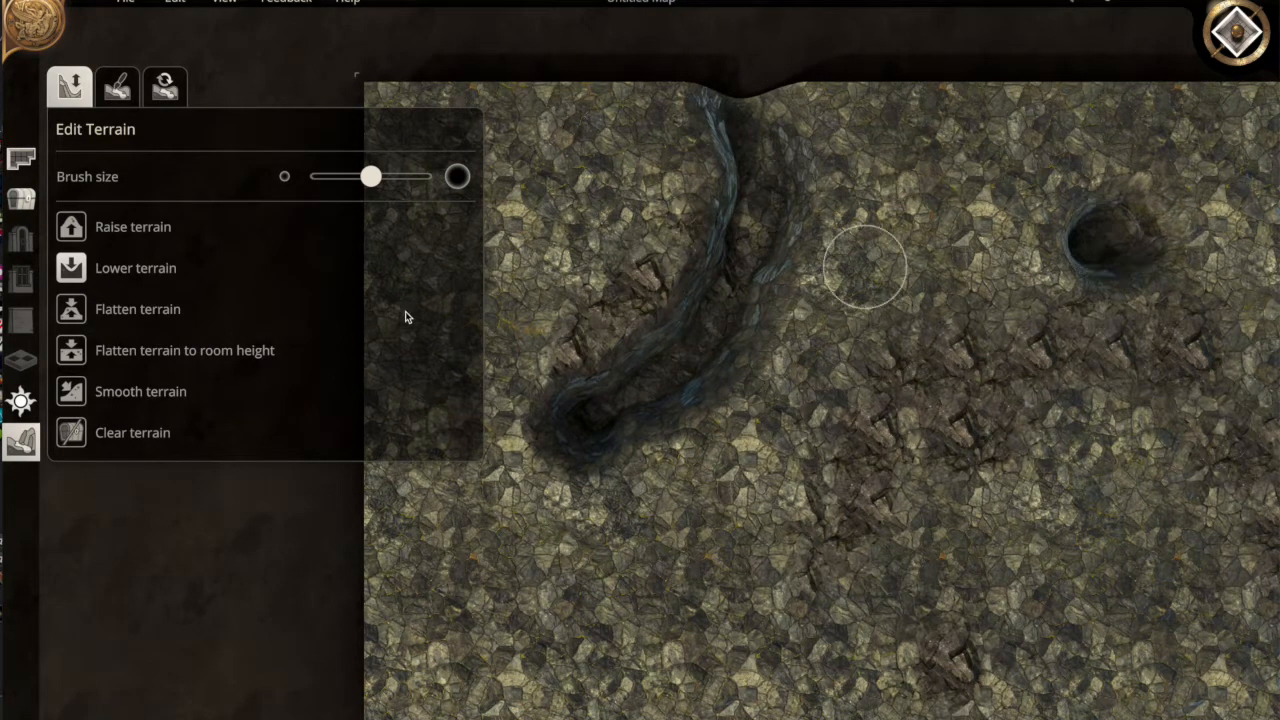
Try filling the right-hand pit with water, then undo both the water and the pit
click(117, 88)
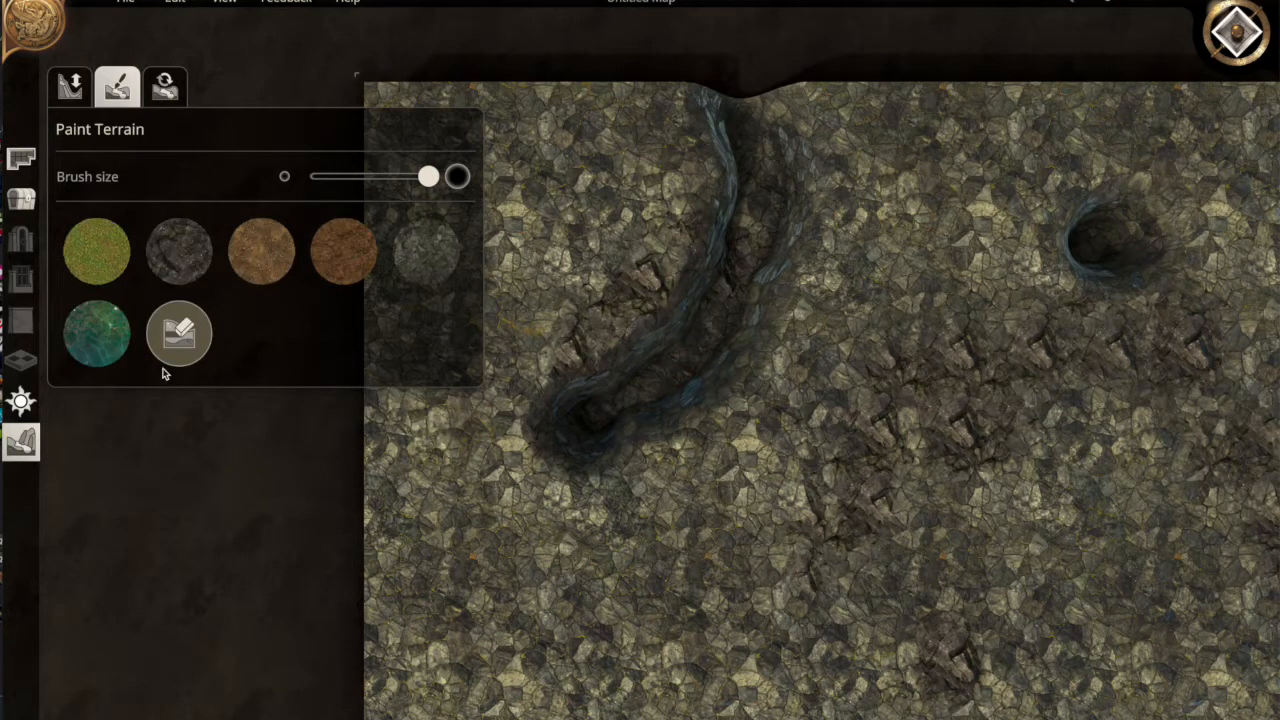
click(97, 333)
drag(1124, 234, 1130, 232)
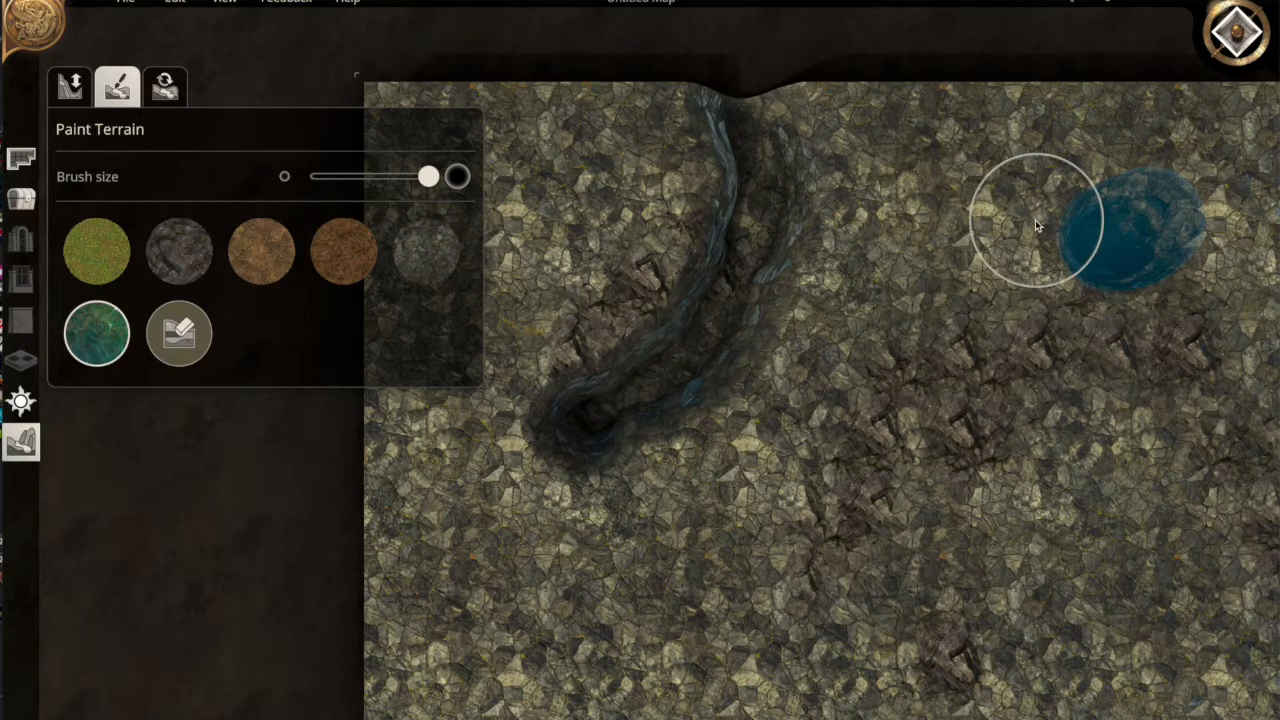
key(ctrl+z)
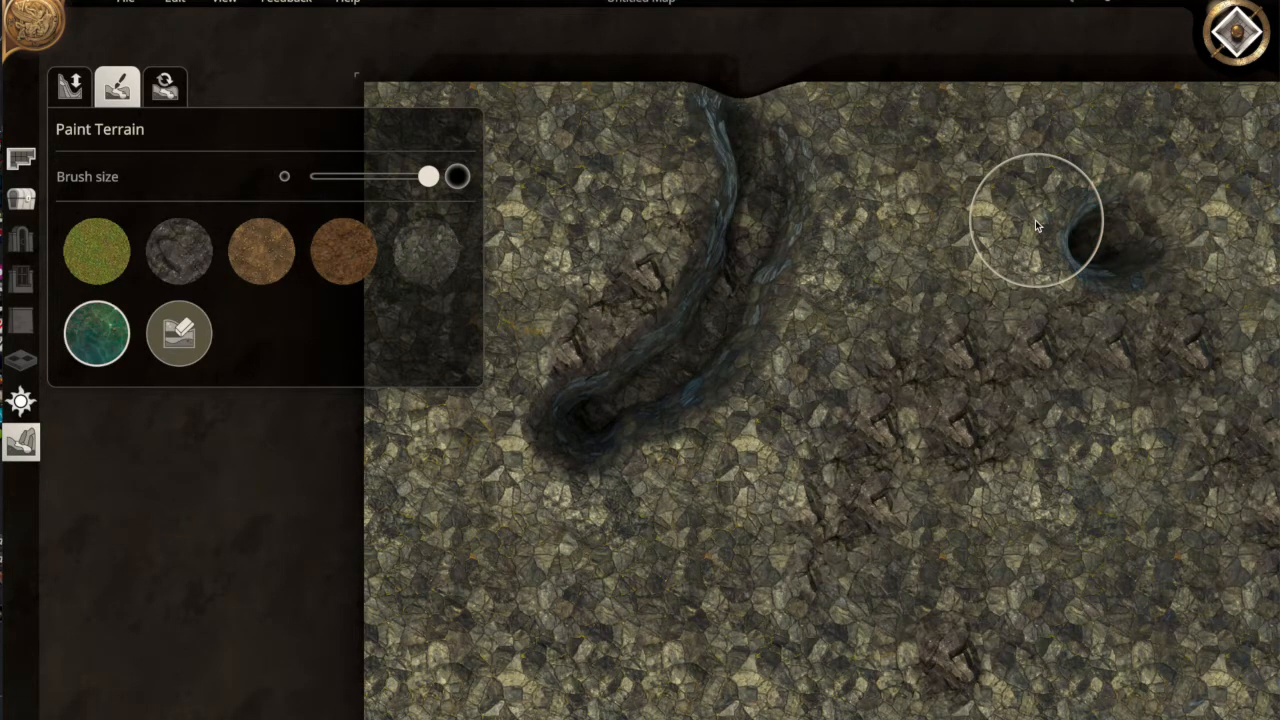
key(ctrl+z)
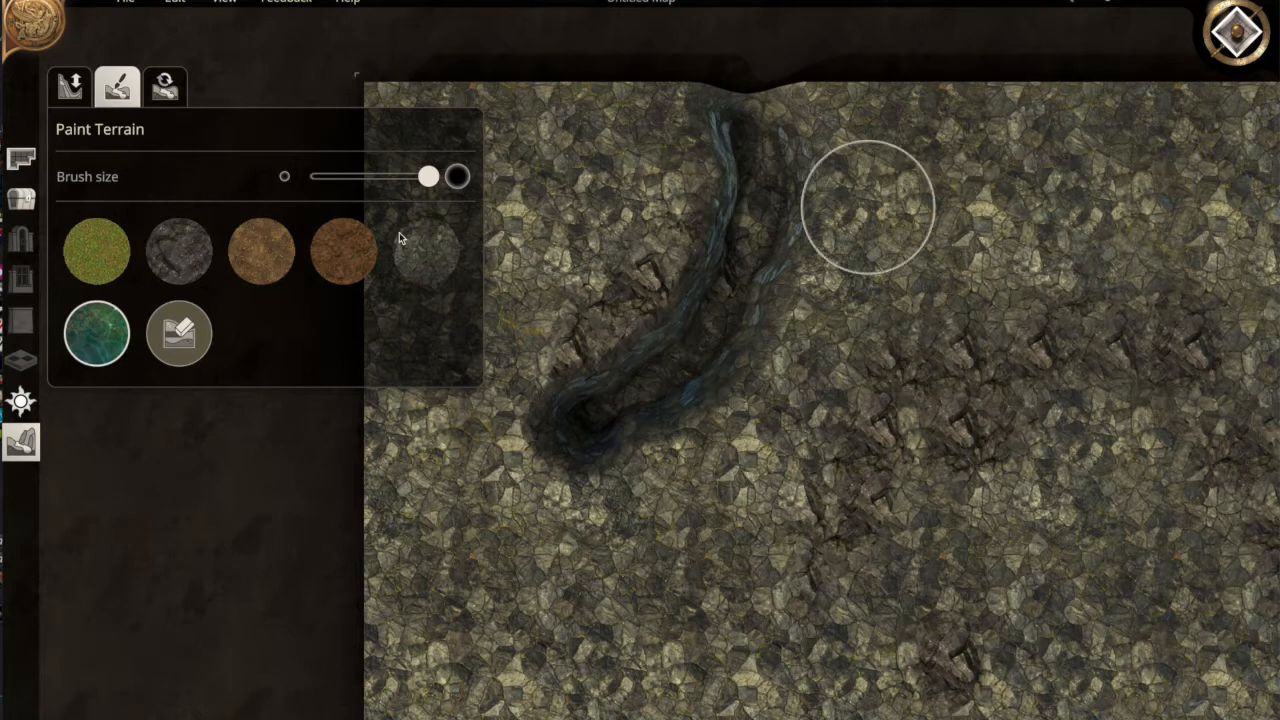
click(70, 88)
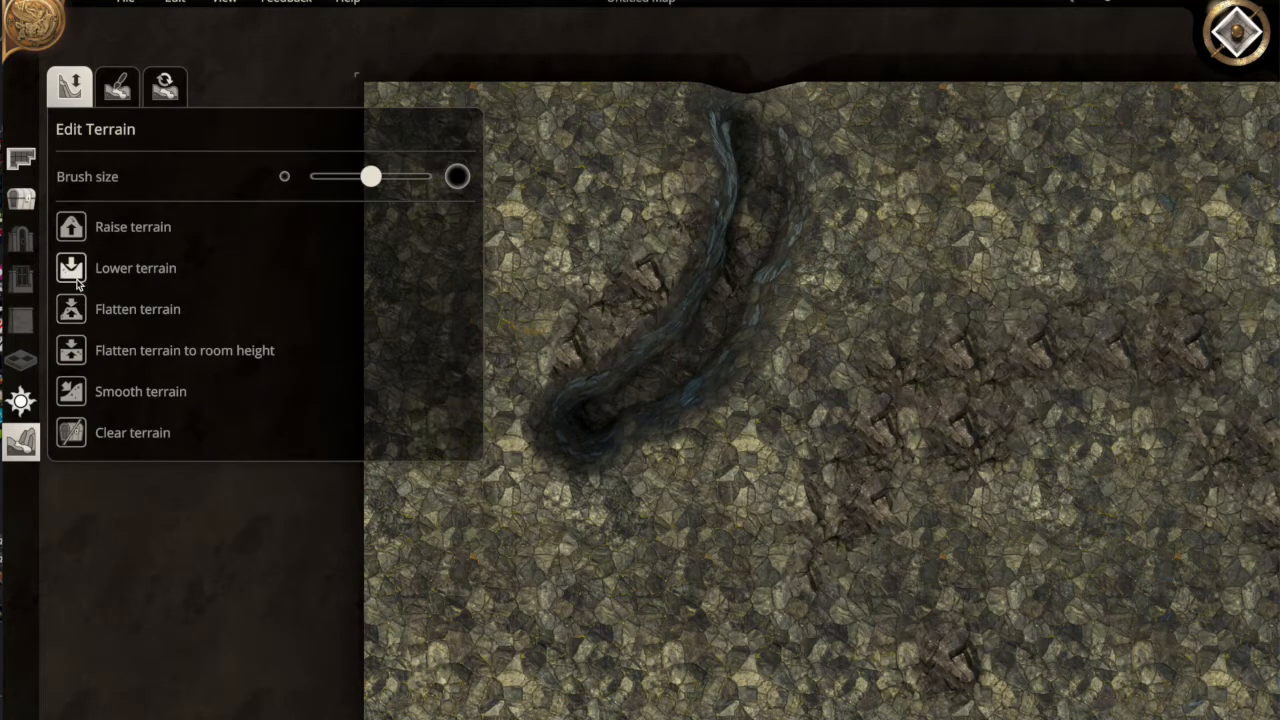
Lower dents extending down and right from the trench's lower end
drag(681, 435, 795, 491)
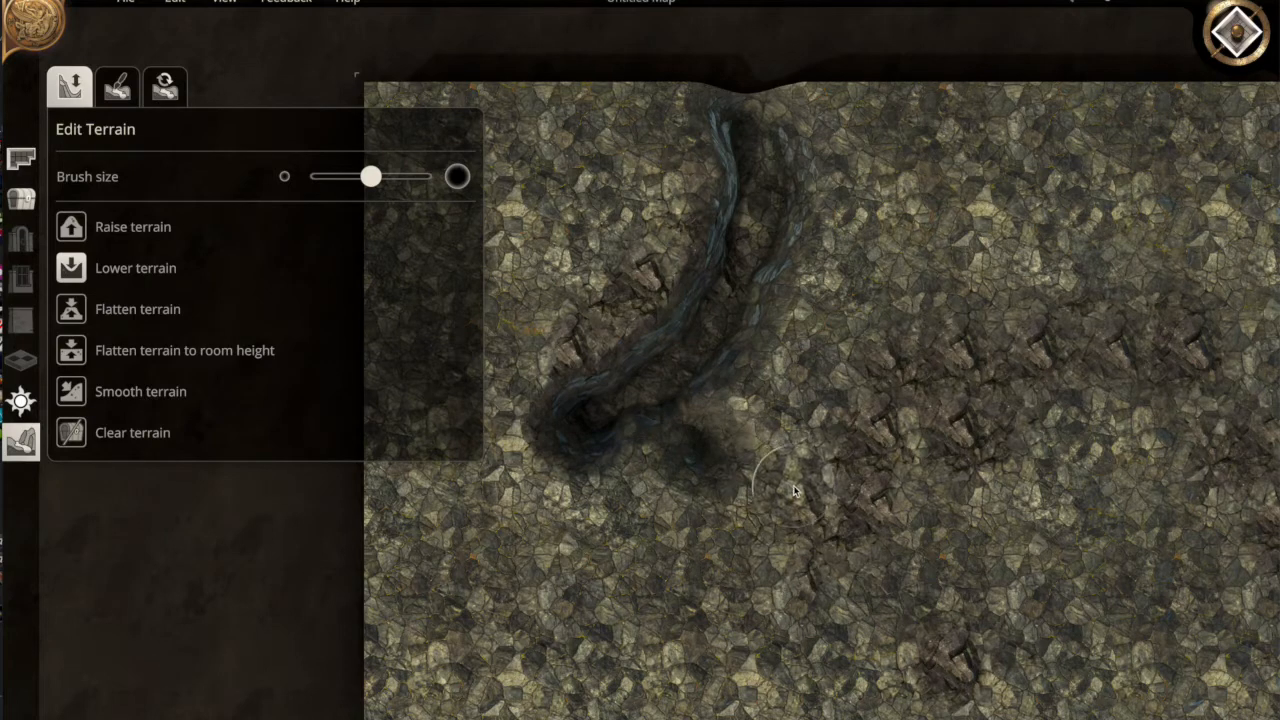
drag(686, 447, 846, 511)
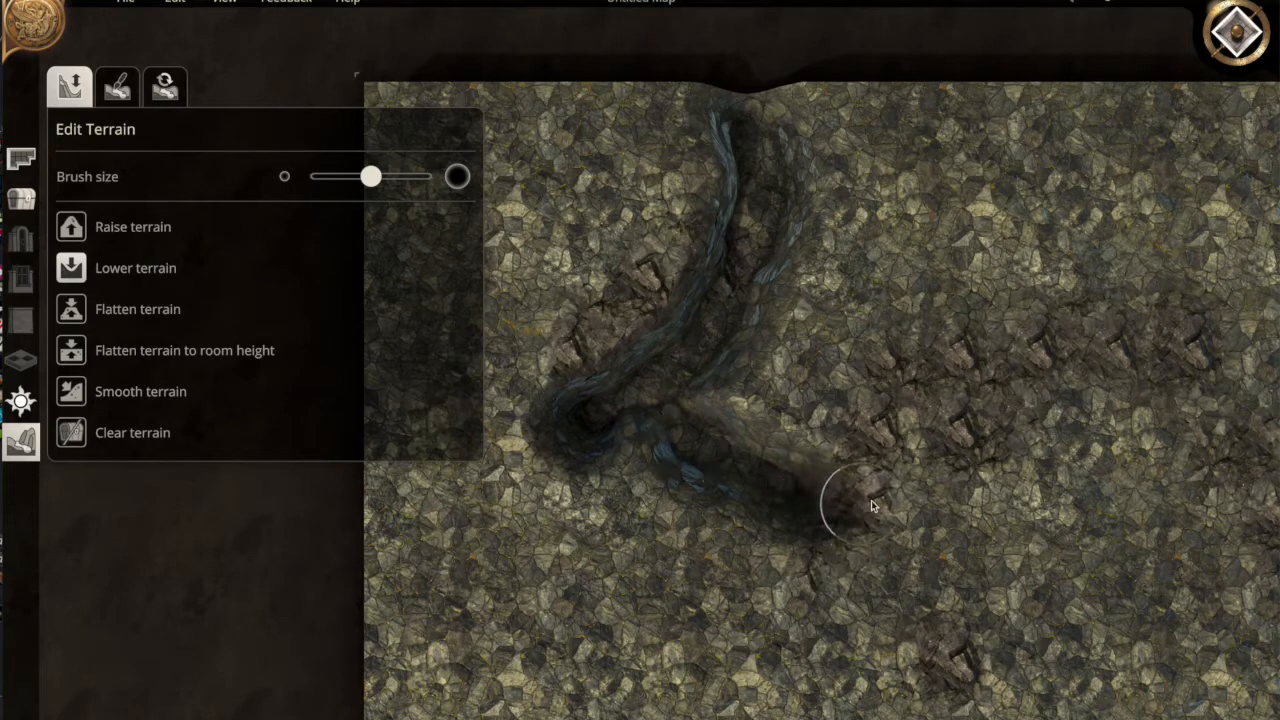
drag(919, 470, 912, 470)
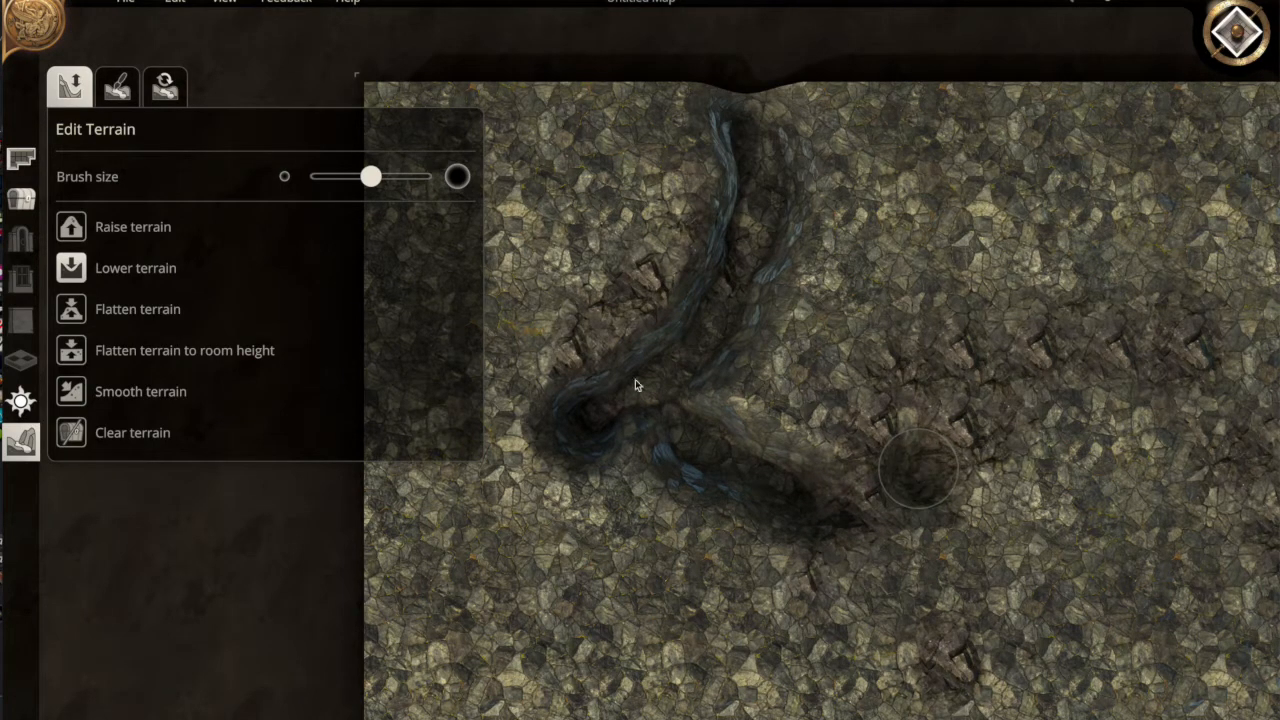
Lower a wide stretch rightward and extend the winding channel toward the bottom
drag(369, 177, 428, 177)
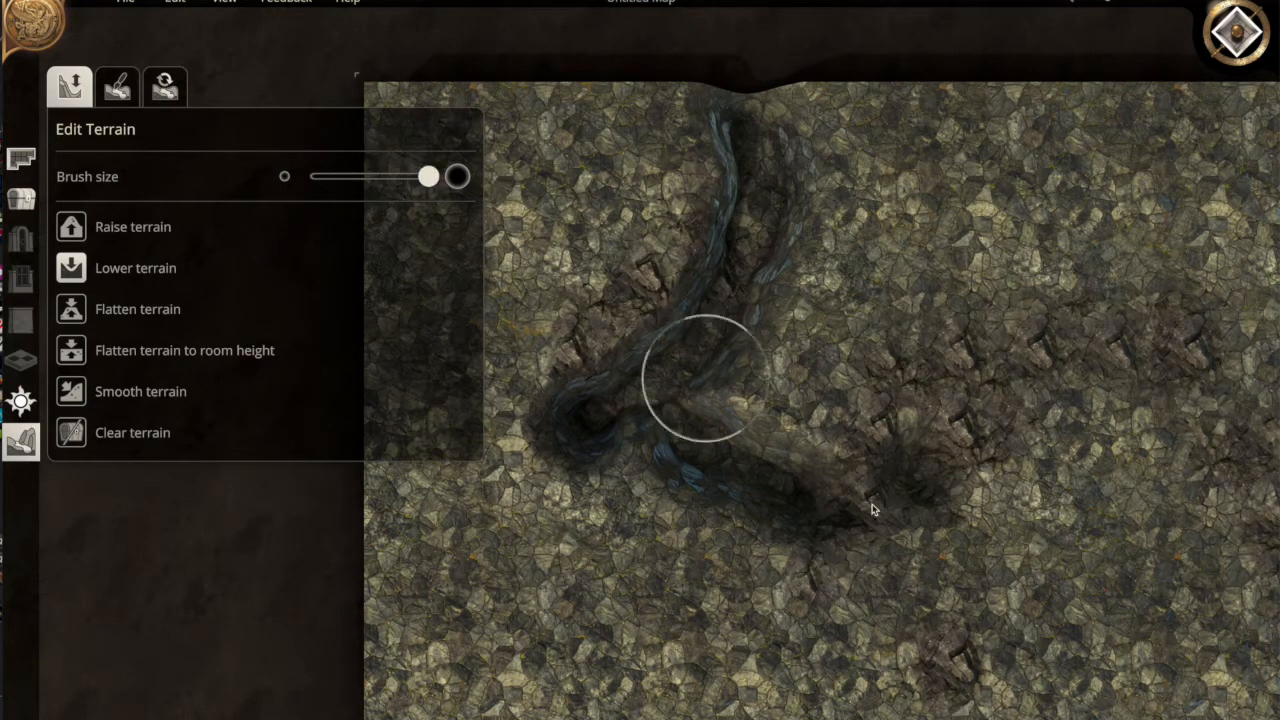
mouse_move(880, 511)
mouse_down()
mouse_move(966, 514)
mouse_move(1027, 555)
mouse_move(925, 547)
mouse_move(894, 531)
mouse_move(785, 591)
mouse_move(811, 589)
mouse_move(897, 531)
mouse_move(831, 587)
mouse_move(923, 631)
mouse_move(999, 515)
mouse_move(1113, 486)
mouse_move(1157, 561)
mouse_move(1150, 546)
mouse_up()
drag(426, 175, 320, 195)
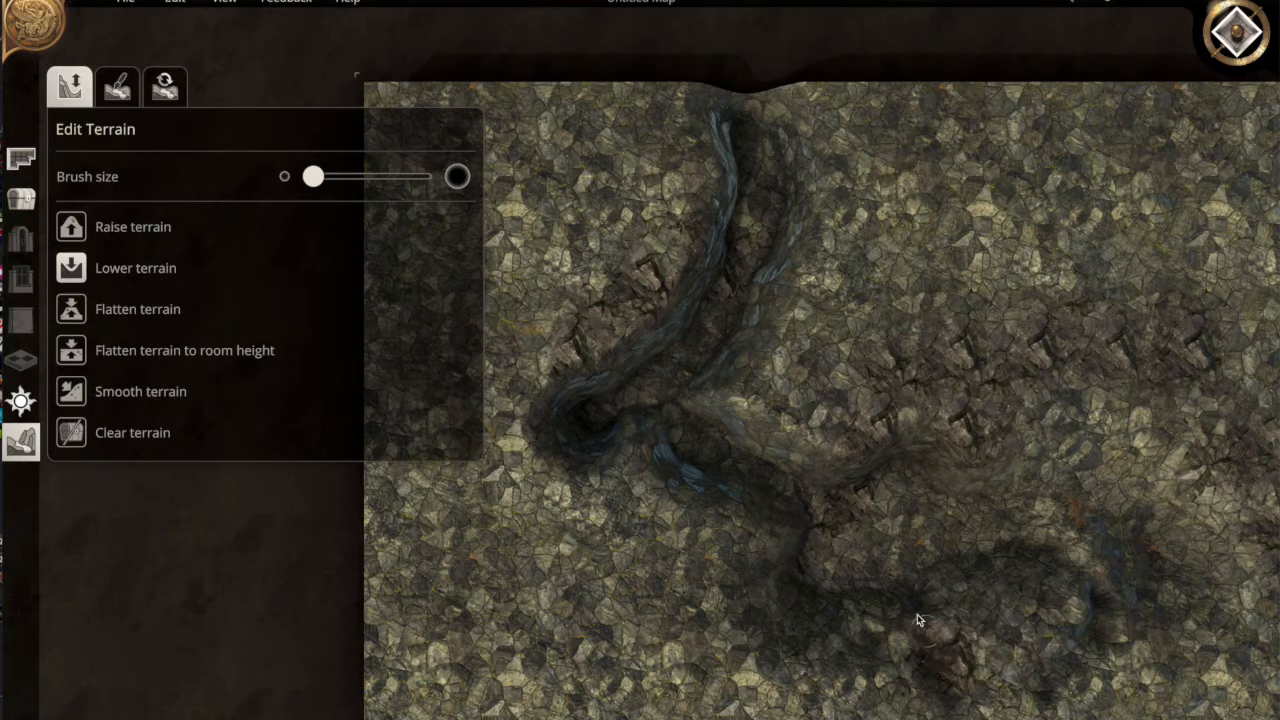
drag(977, 688, 1024, 684)
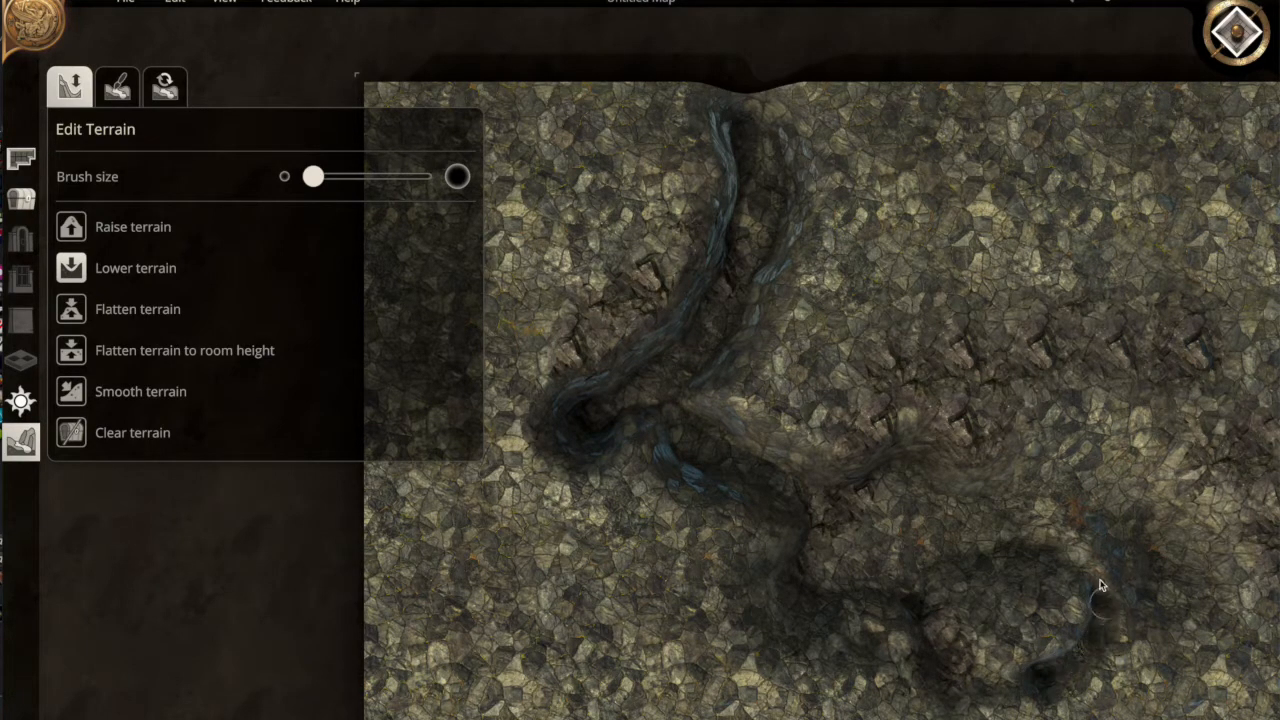
mouse_move(1039, 521)
mouse_down()
mouse_move(1065, 555)
mouse_move(1089, 656)
mouse_up()
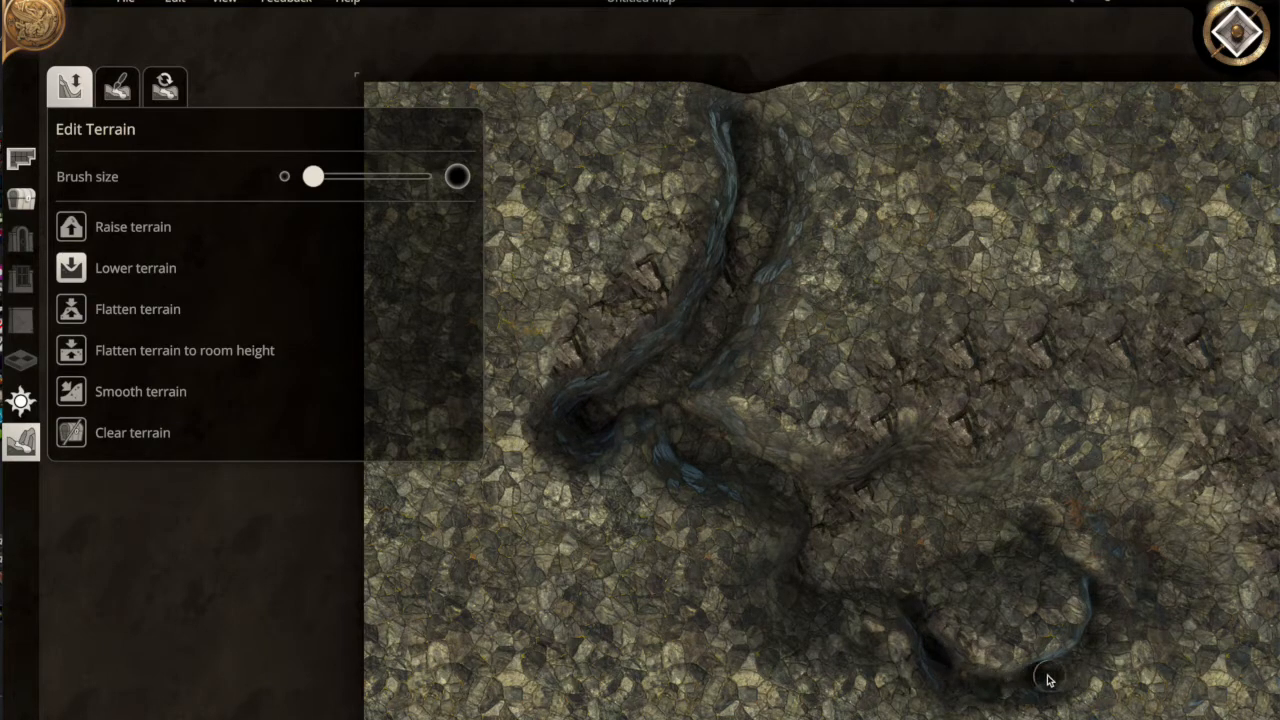
scroll(1135, 465, up, 2)
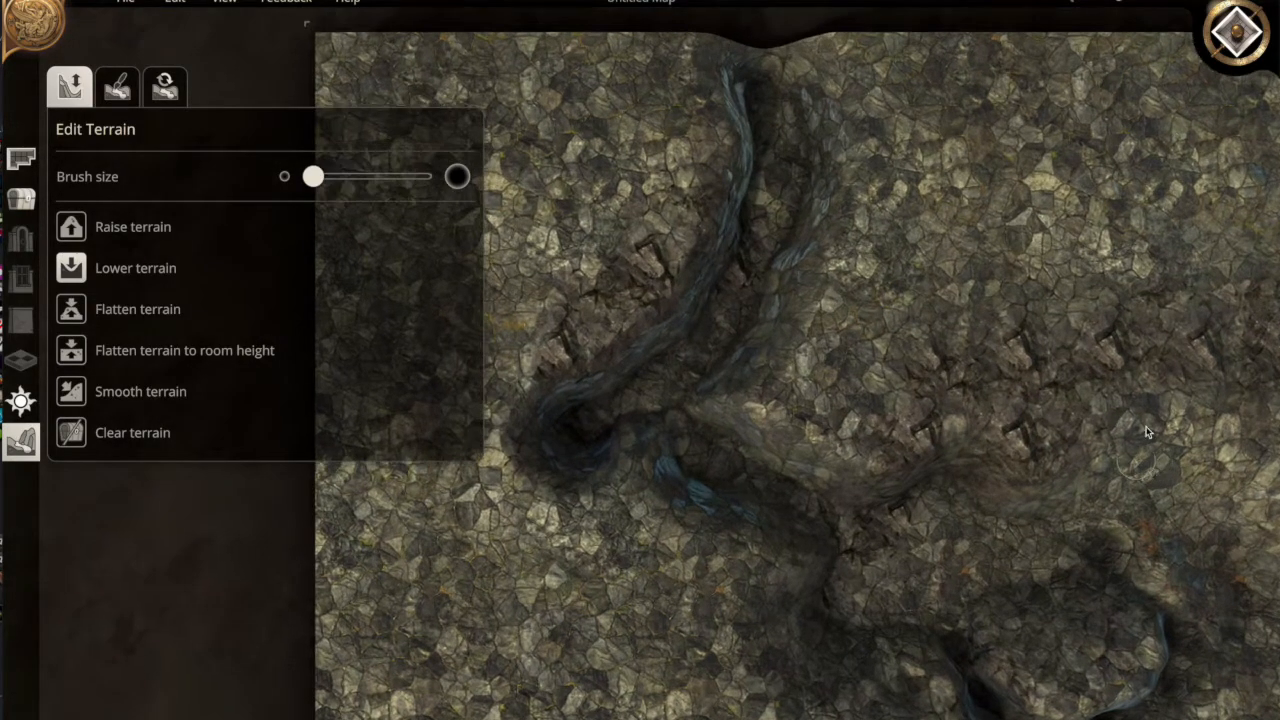
Switch to 3D view and open the Nature > Rocks object library
click(1240, 30)
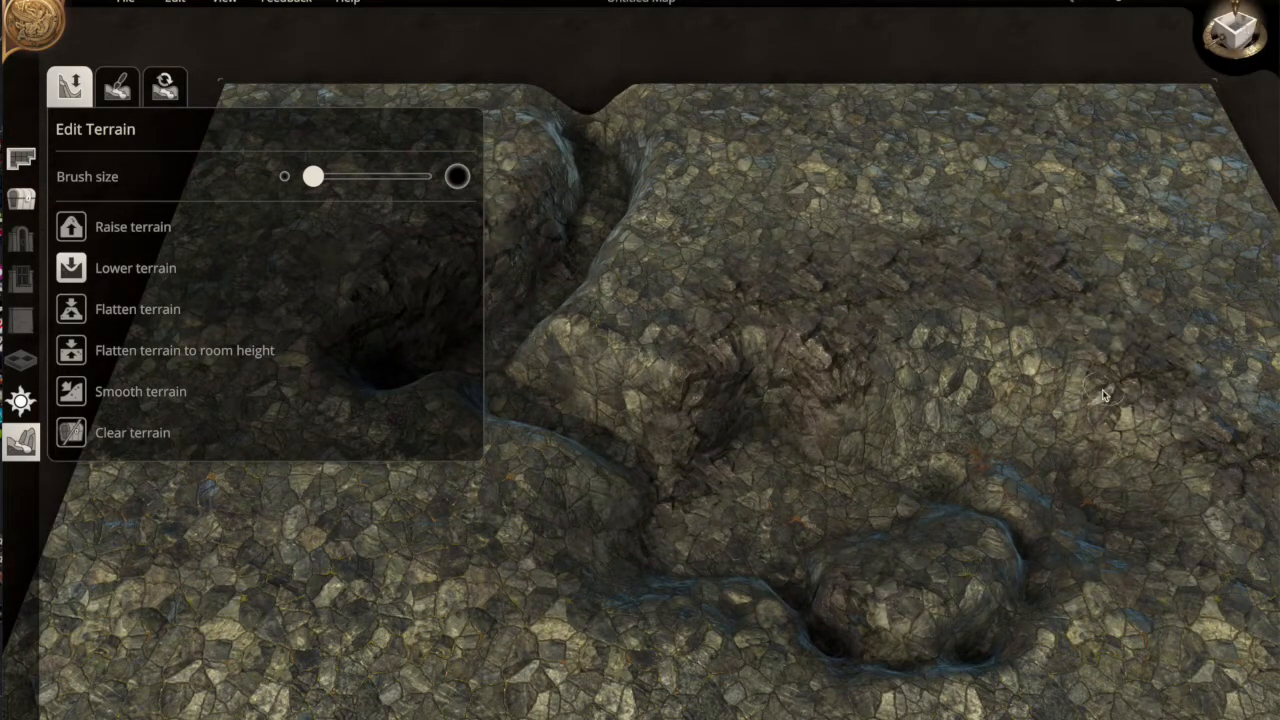
click(18, 204)
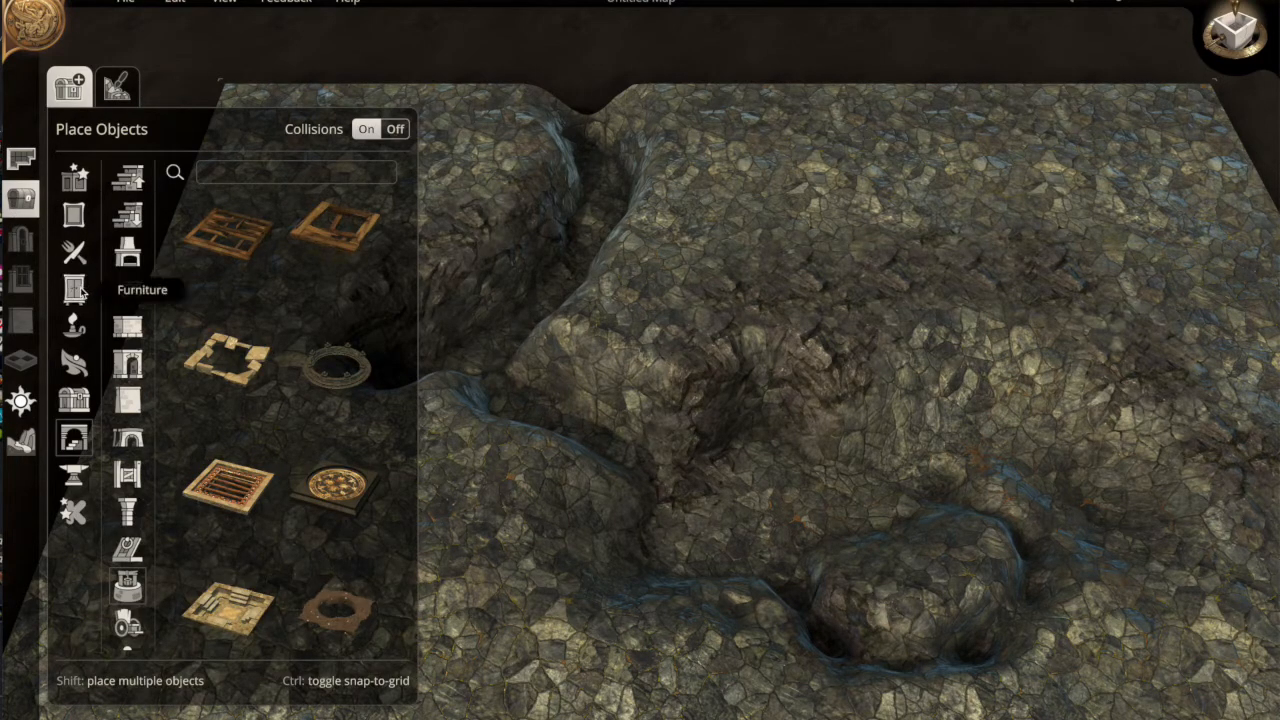
click(77, 365)
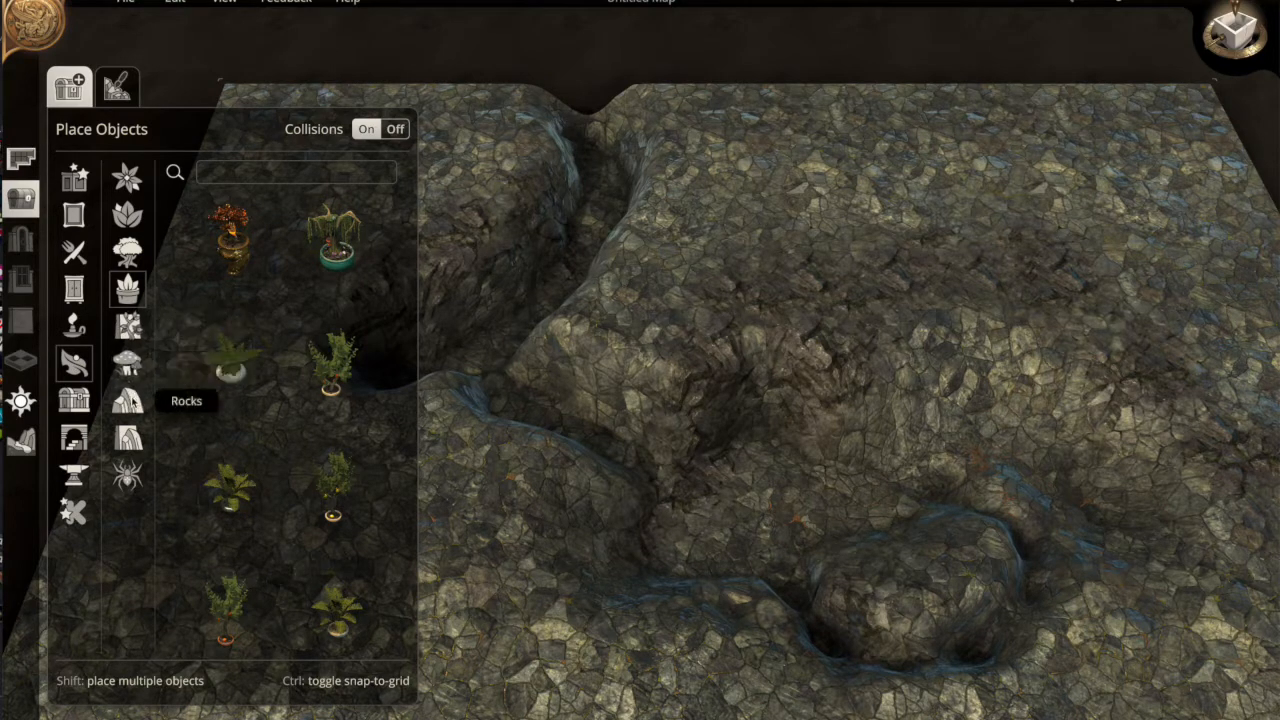
click(127, 400)
scroll(265, 428, down, 5)
scroll(265, 428, up, 2)
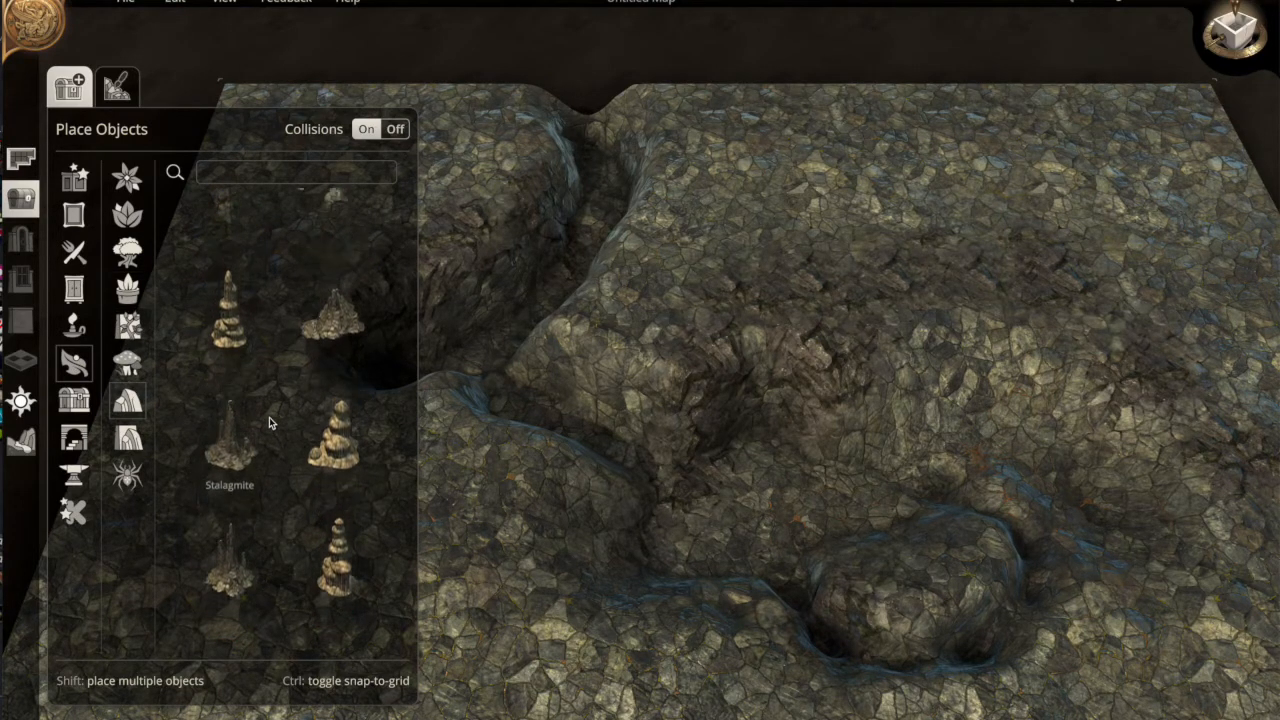
Place several stalagmite variants in the channel
click(349, 463)
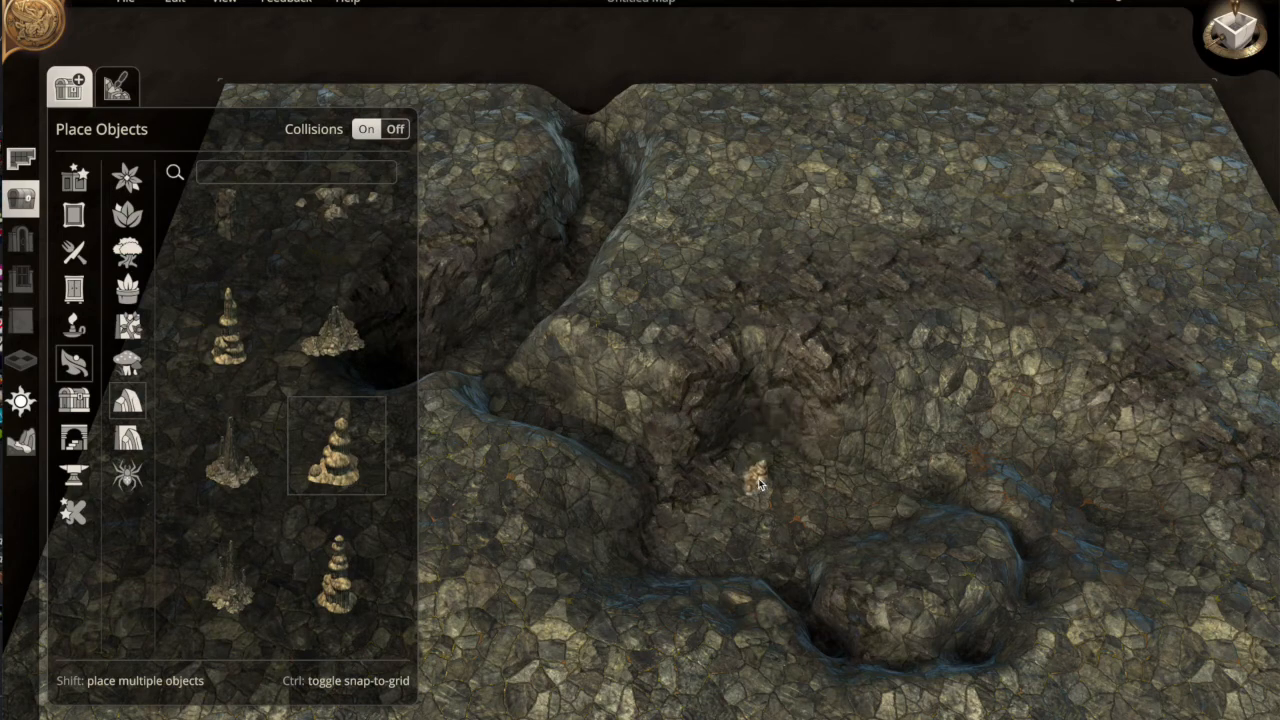
click(758, 478)
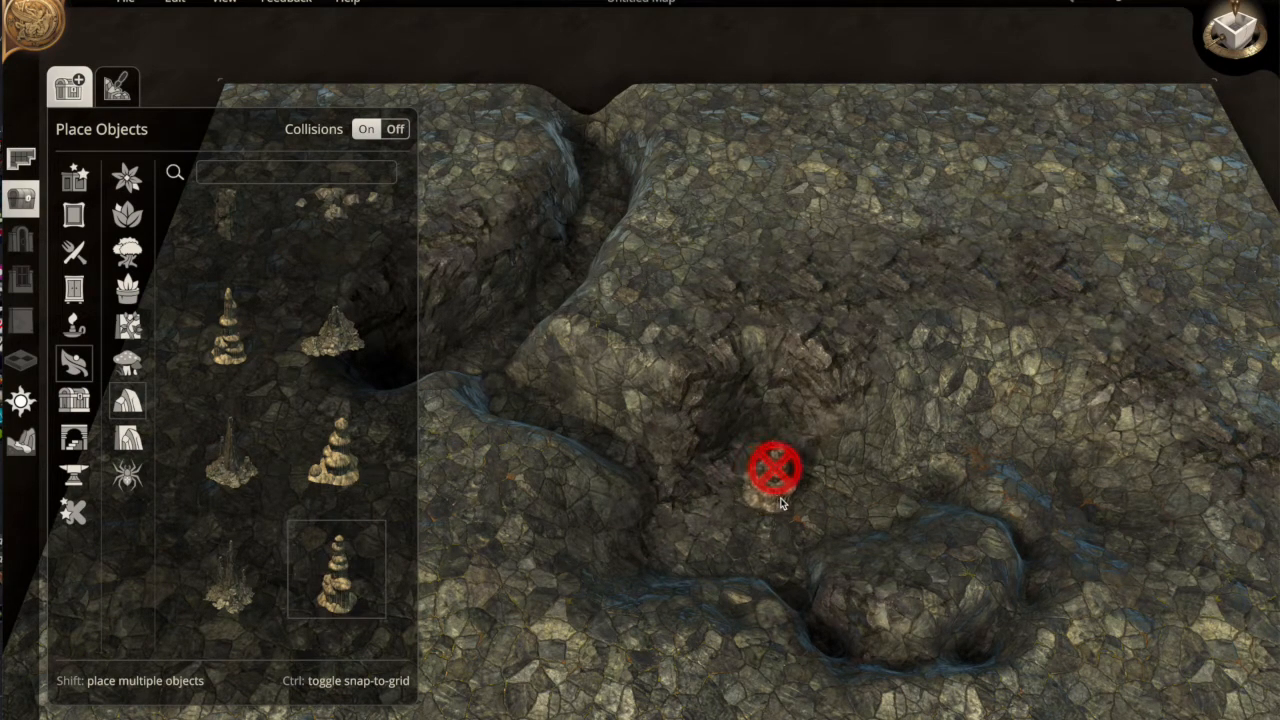
click(800, 492)
click(340, 576)
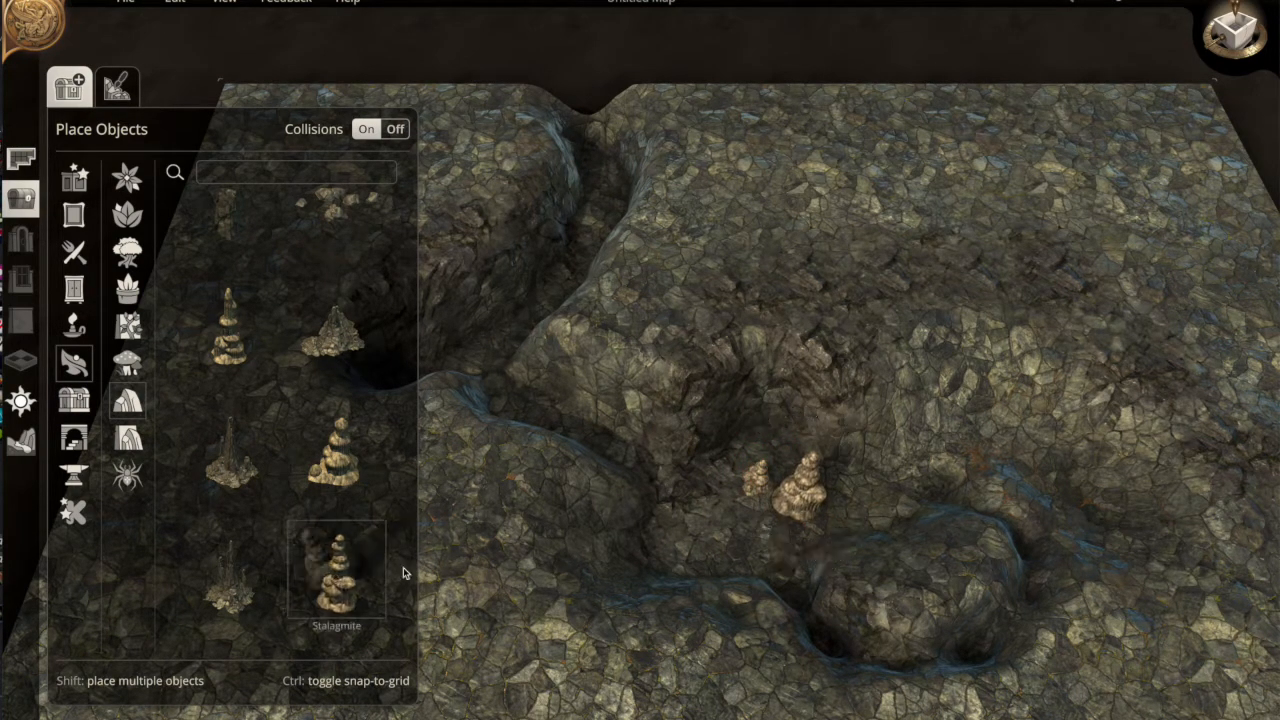
click(766, 524)
Turn collisions off, add and duplicate more stalagmites, then undo the placements
click(396, 130)
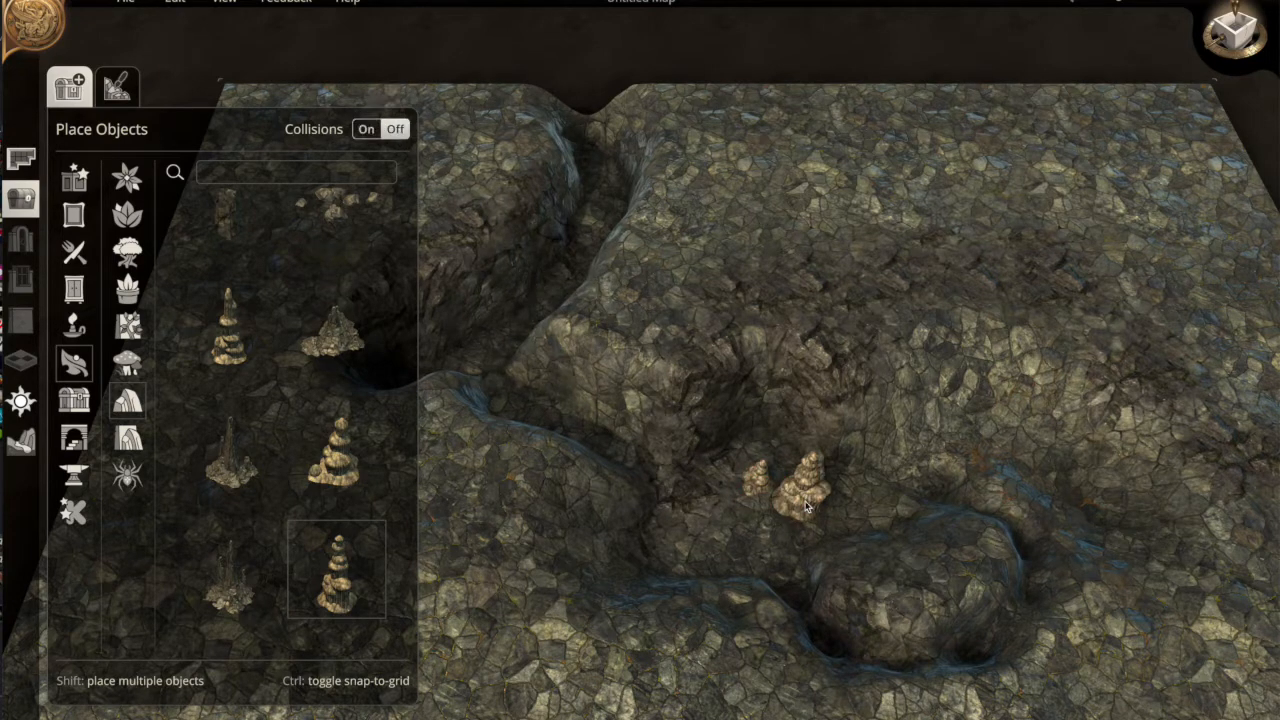
click(770, 500)
click(757, 548)
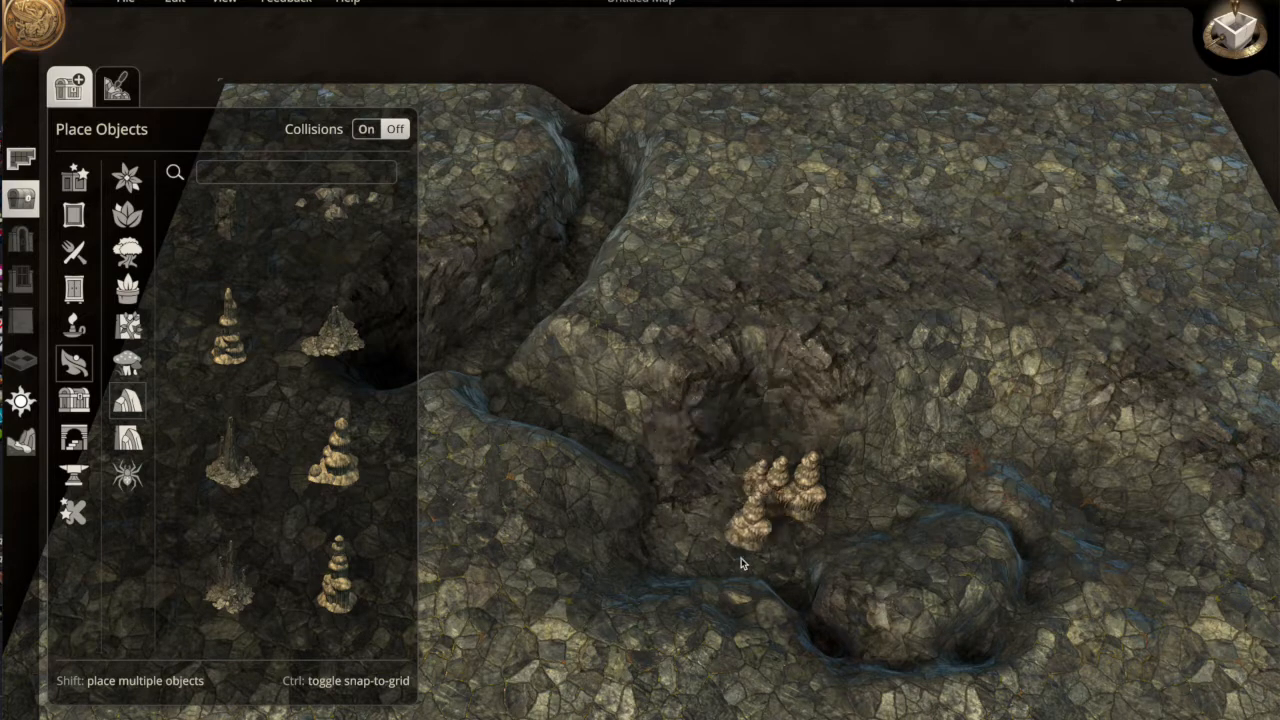
click(780, 512)
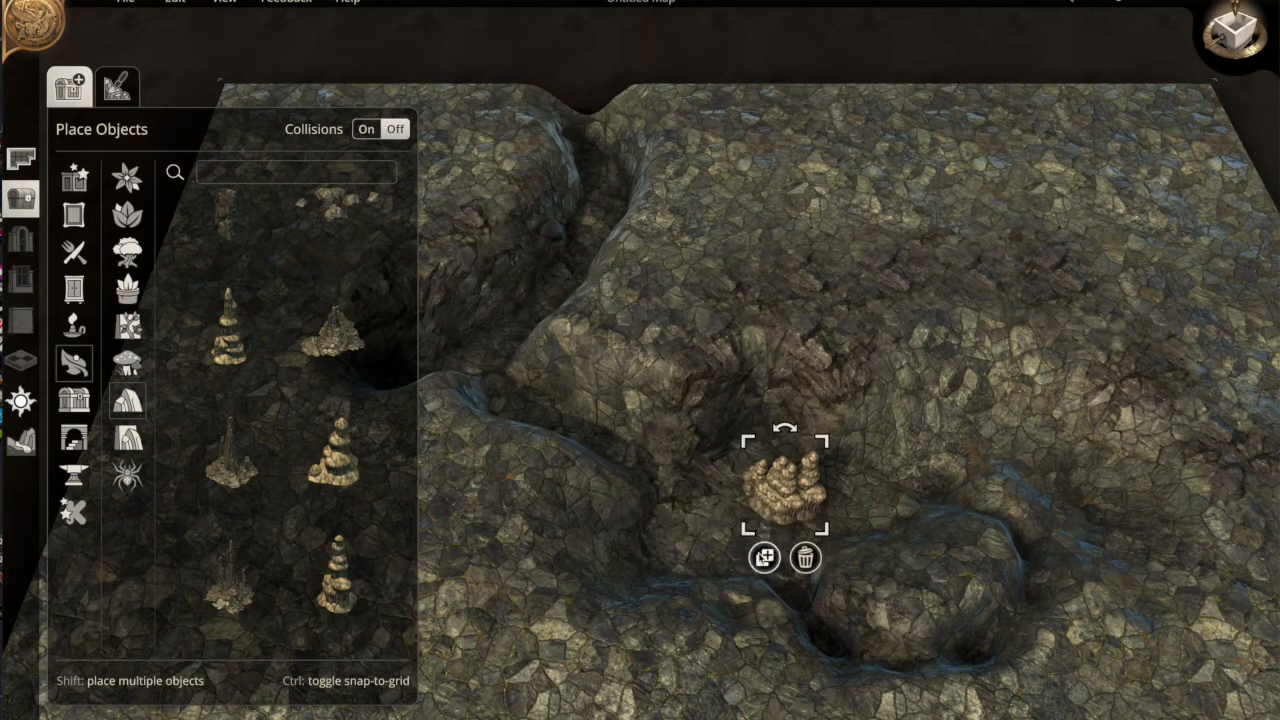
click(765, 558)
click(755, 520)
click(695, 560)
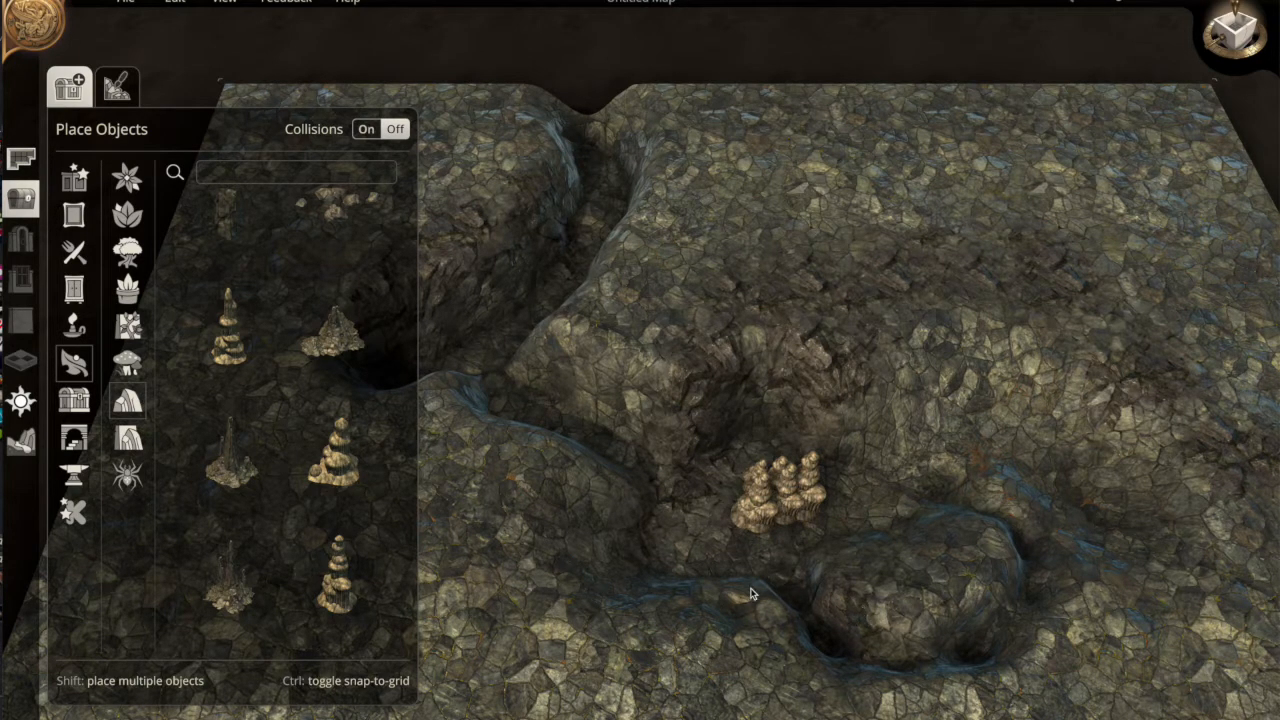
key(ctrl+z)
key(ctrl+z)
key(ctrl+z)
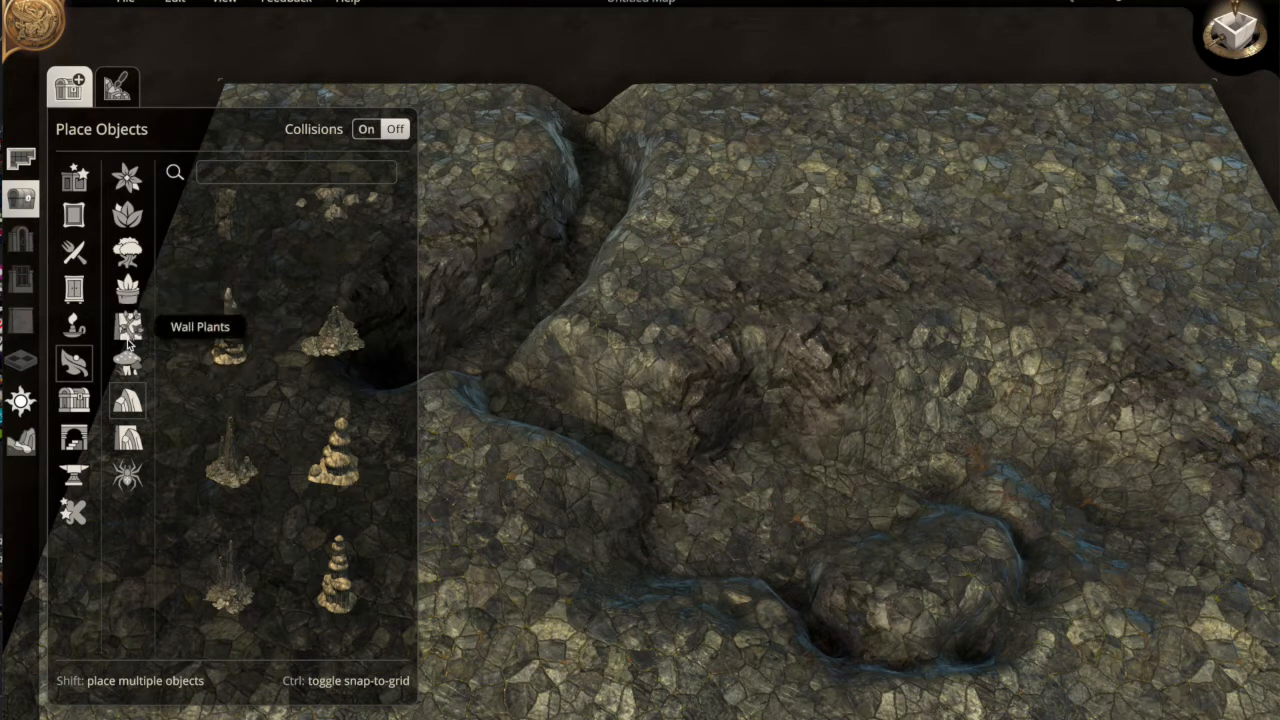
Pick a boulder and place it in the channel gap
scroll(193, 376, up, 5)
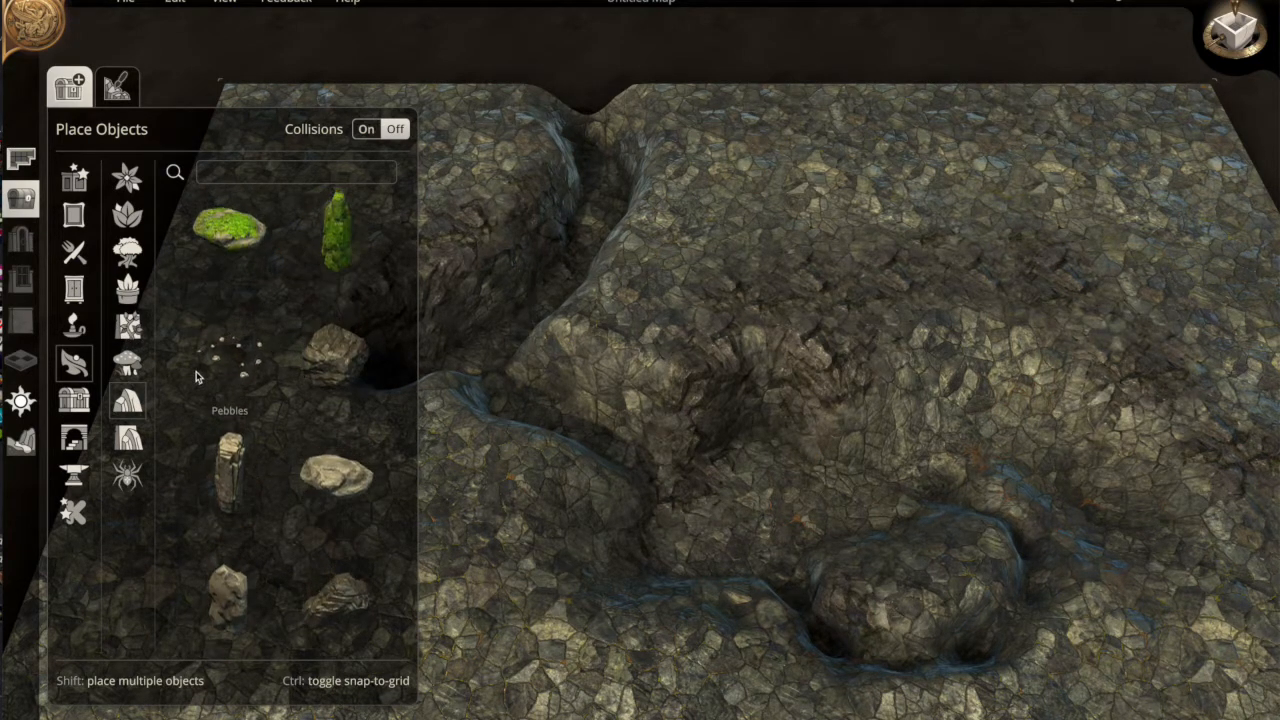
click(335, 345)
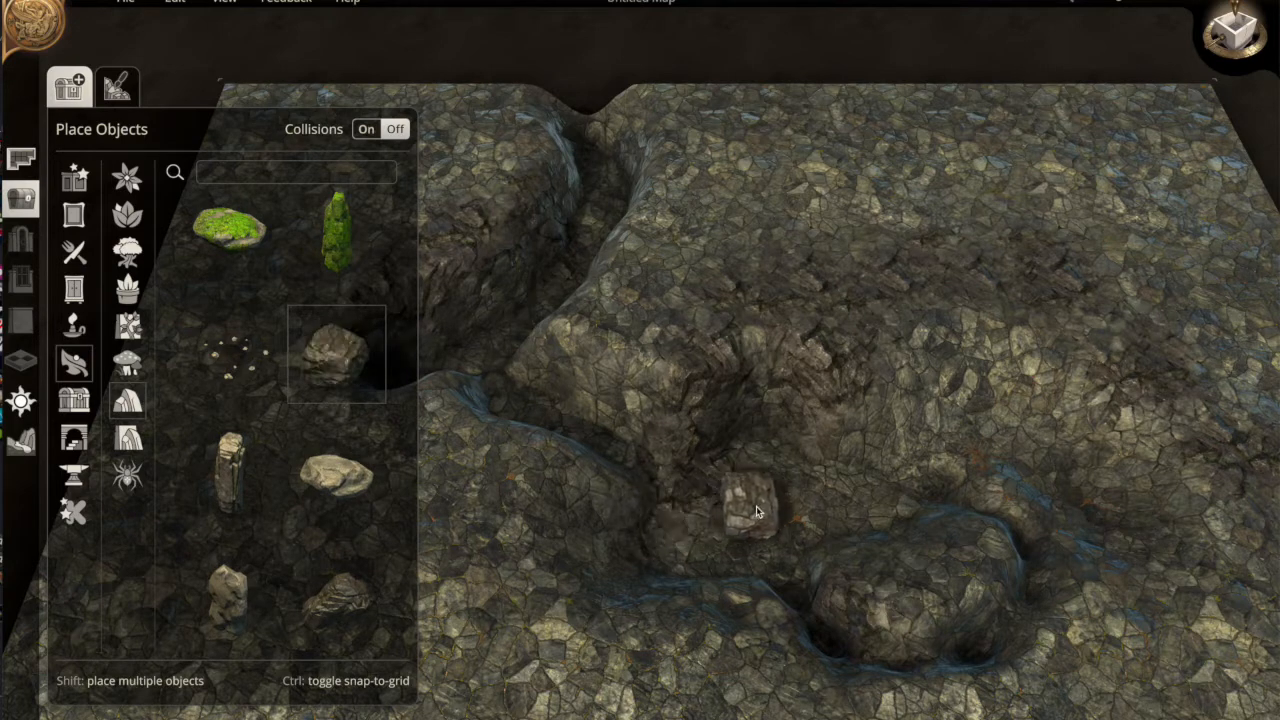
click(760, 505)
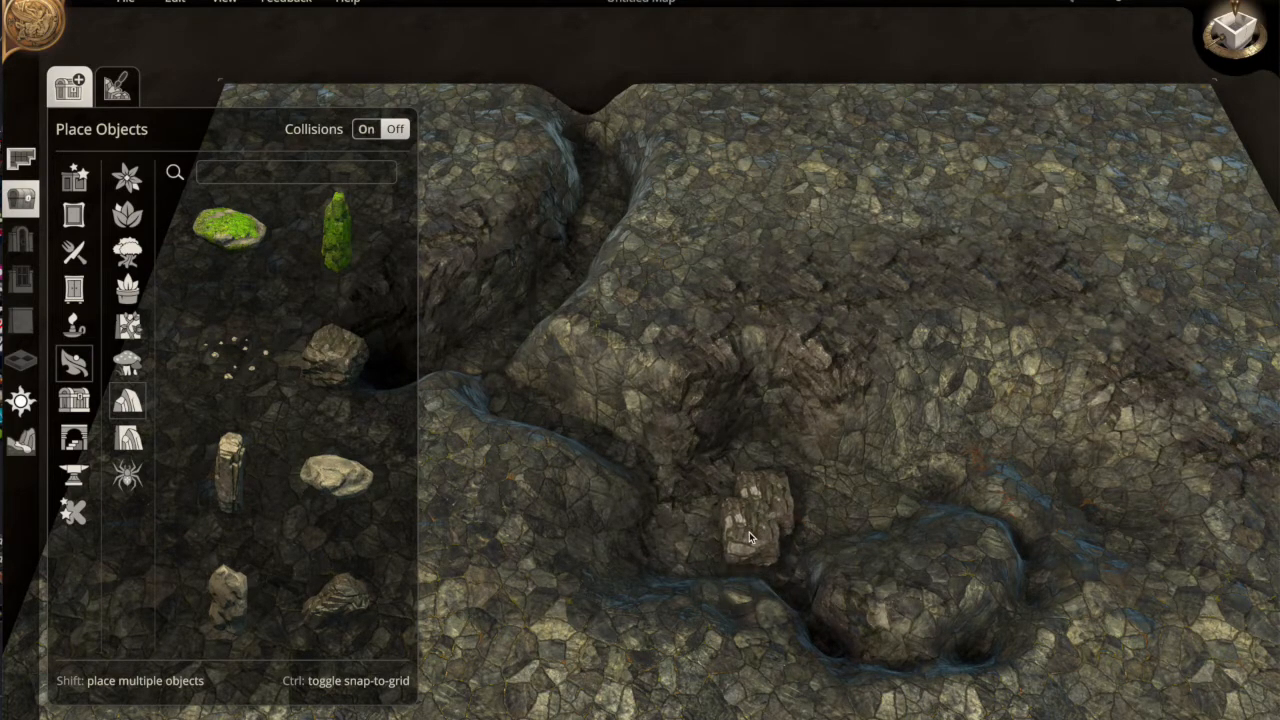
scroll(751, 538, down, 2)
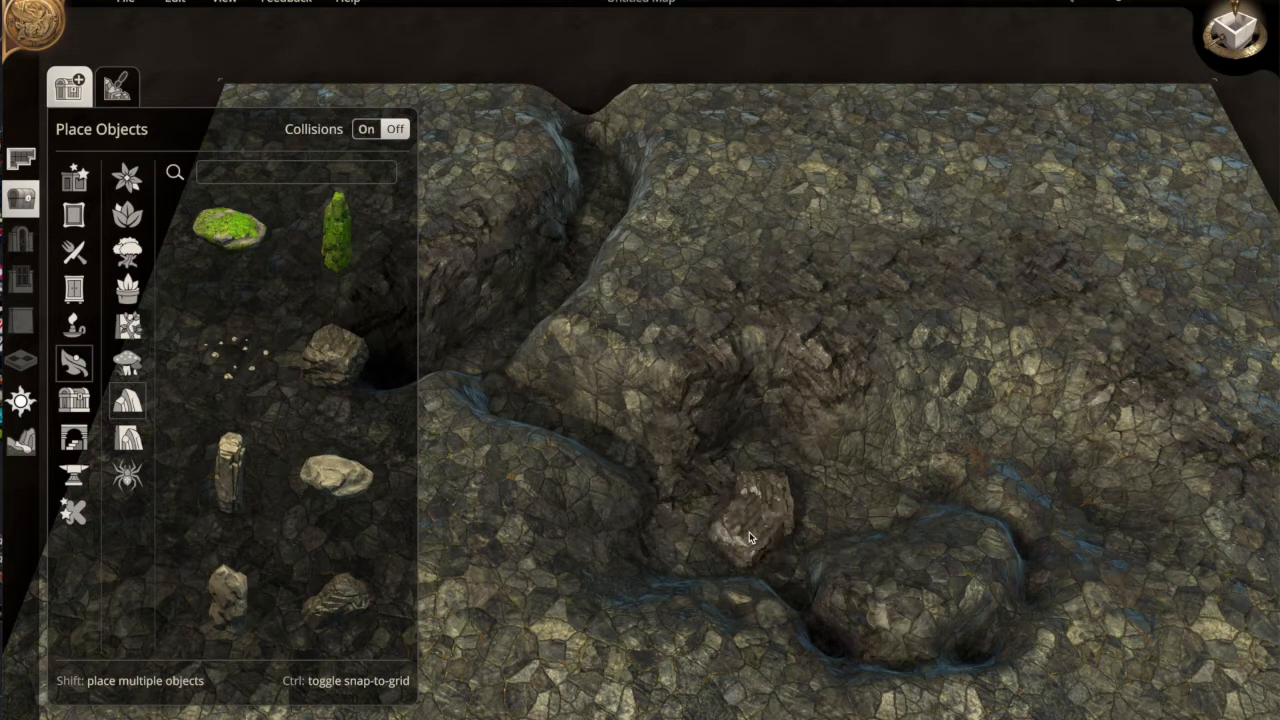
click(750, 523)
click(730, 581)
Rotate the boulder into the gap beside the pit and return to the top-down view
scroll(770, 538, down, 2)
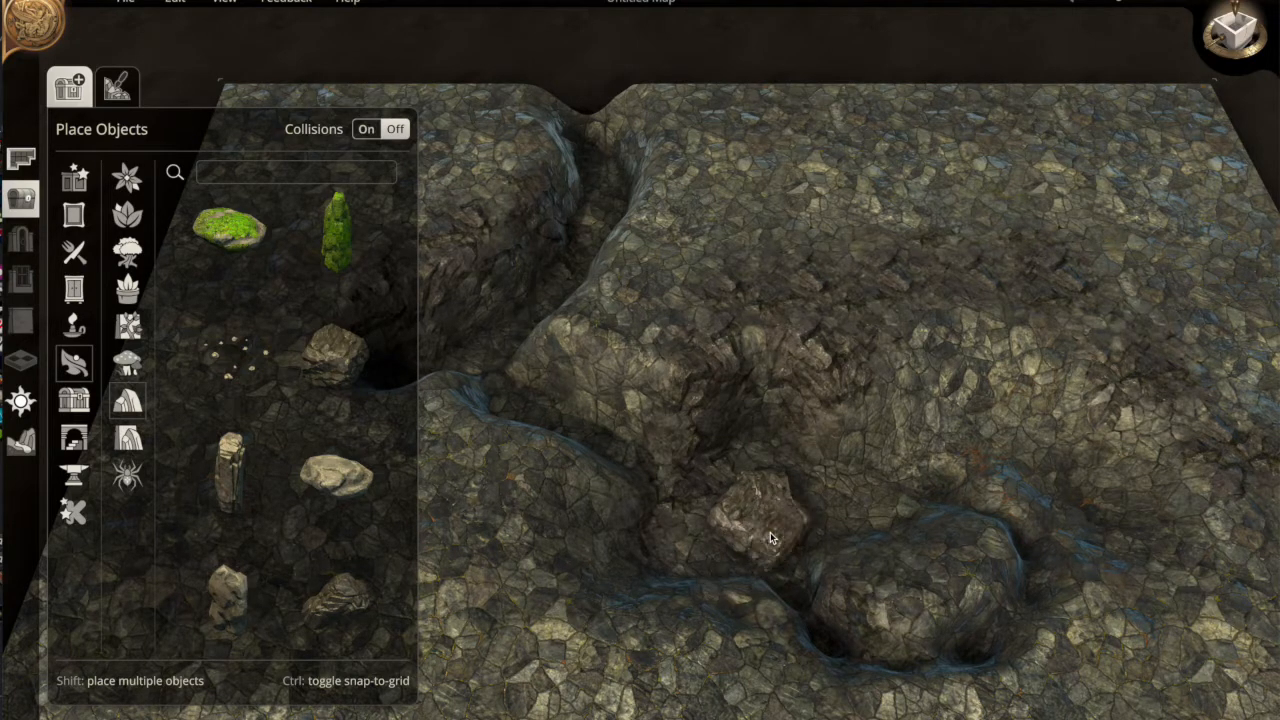
scroll(770, 538, down, 5)
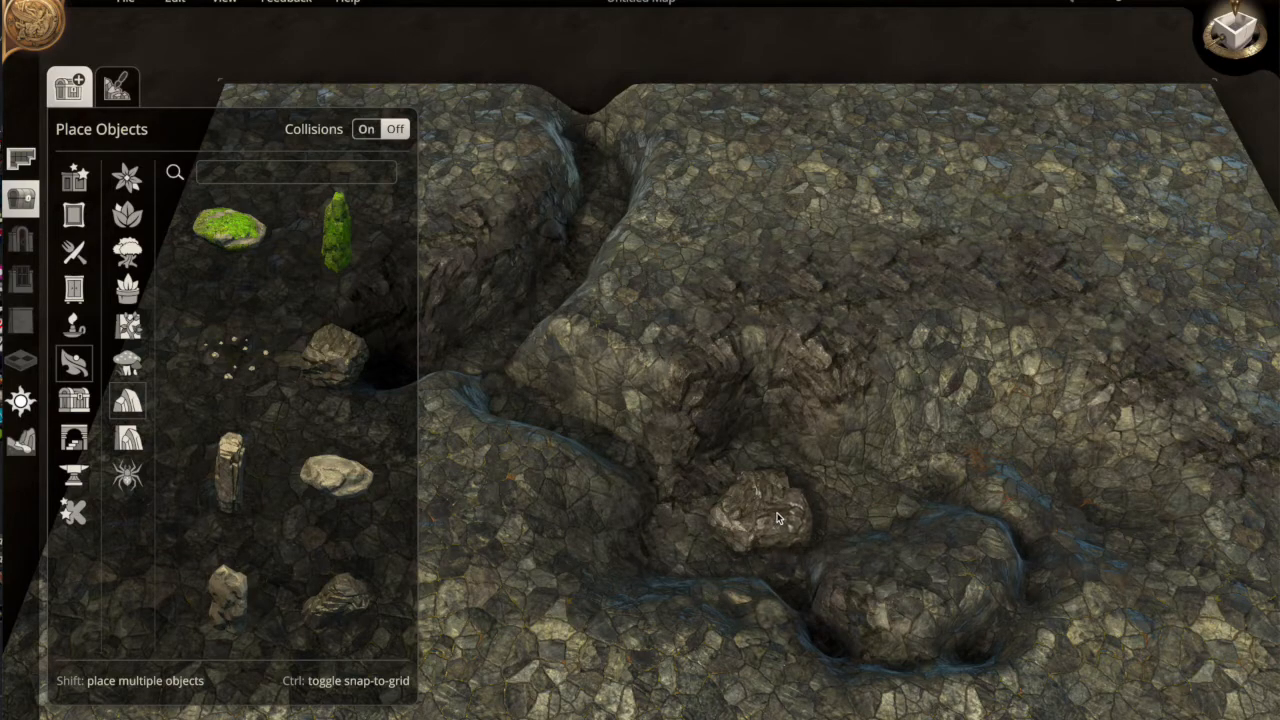
click(778, 511)
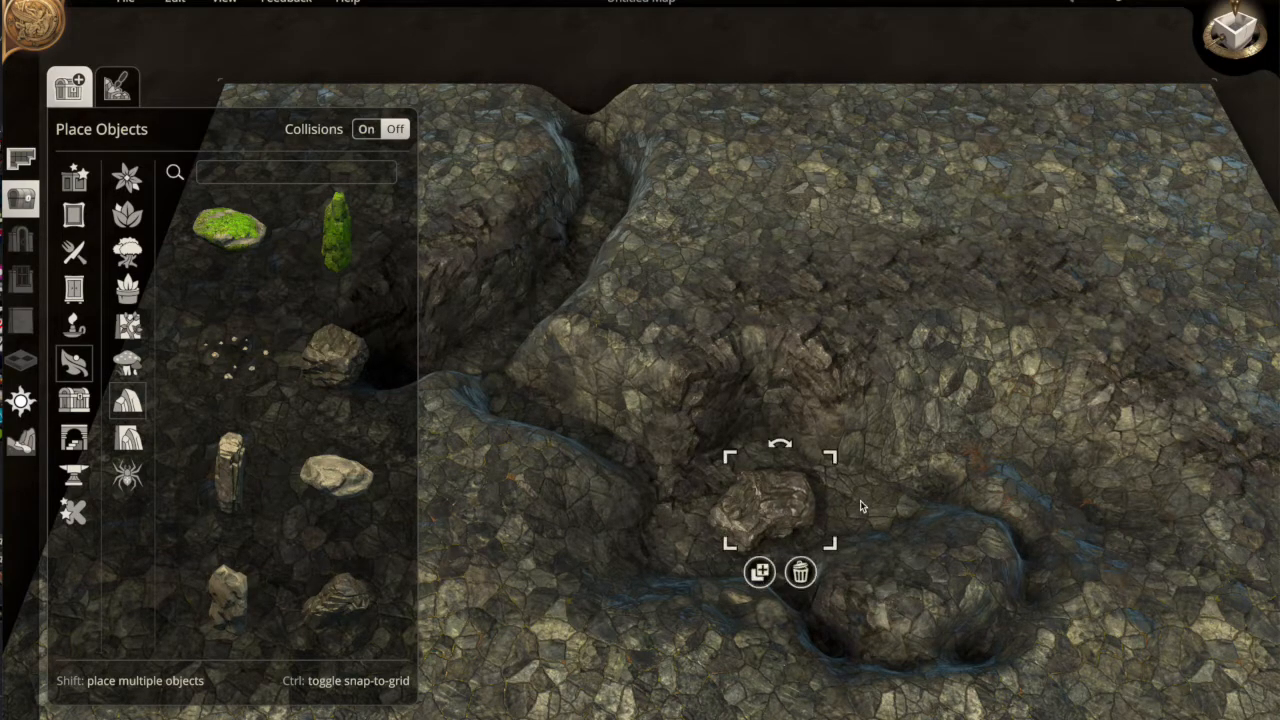
scroll(860, 505, up, 2)
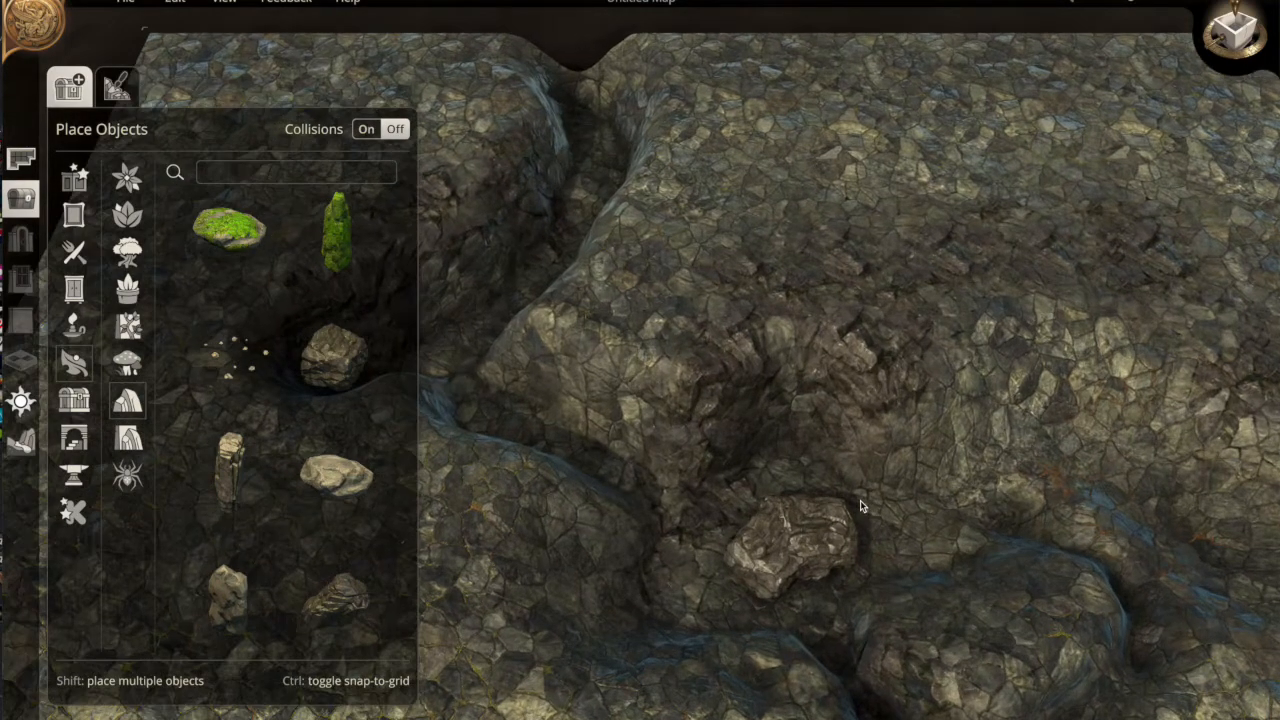
key(s)
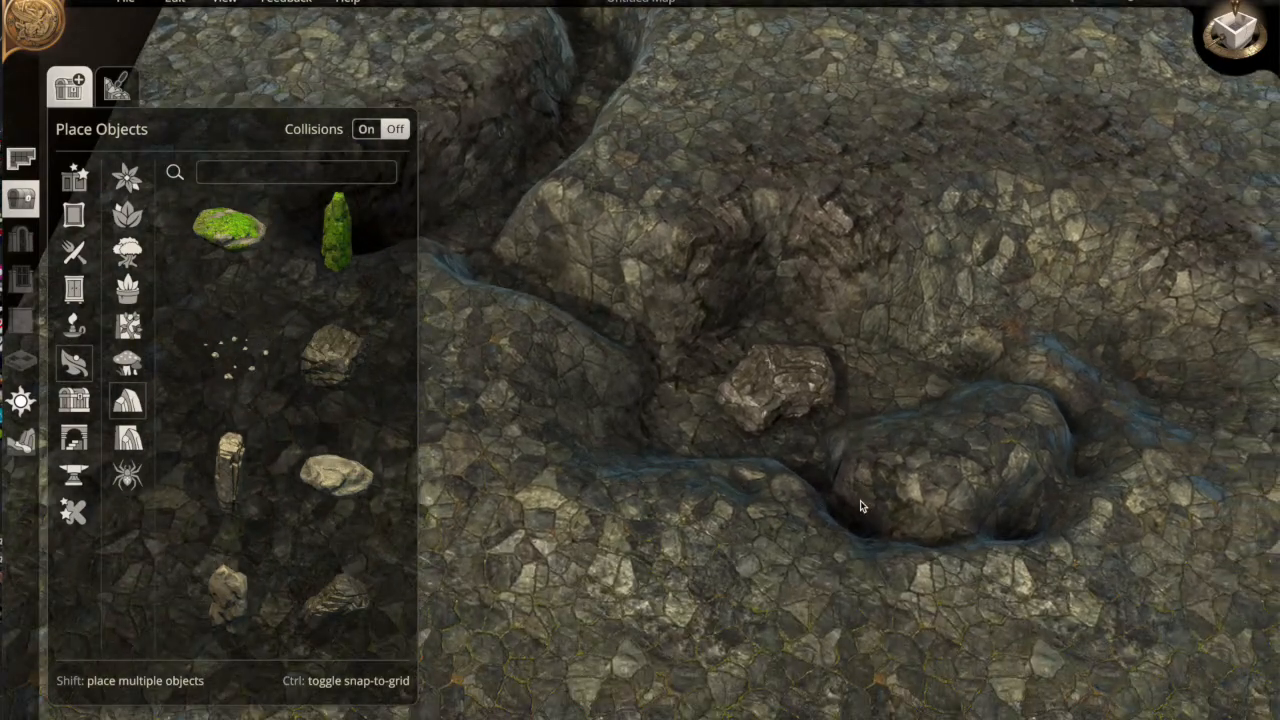
click(1228, 56)
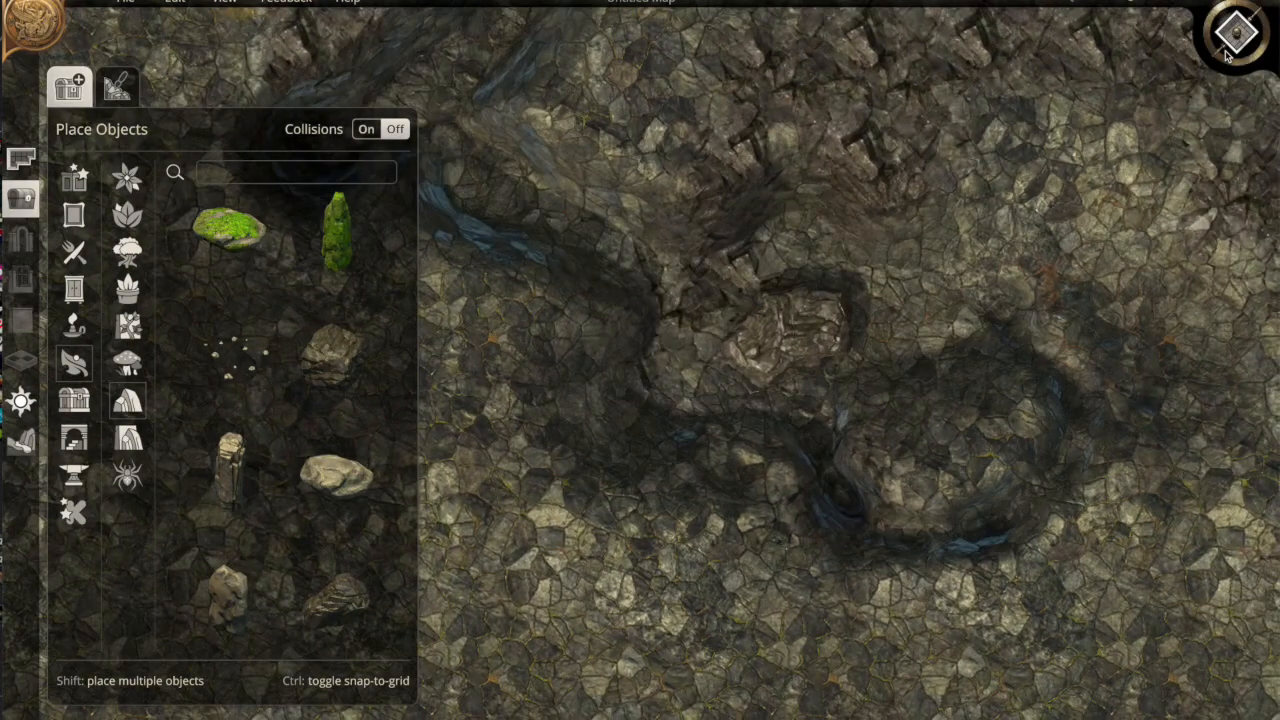
Lower the ground along a path looping around the rounded mound, then show the Place Objects rocks
key(d)
key(s)
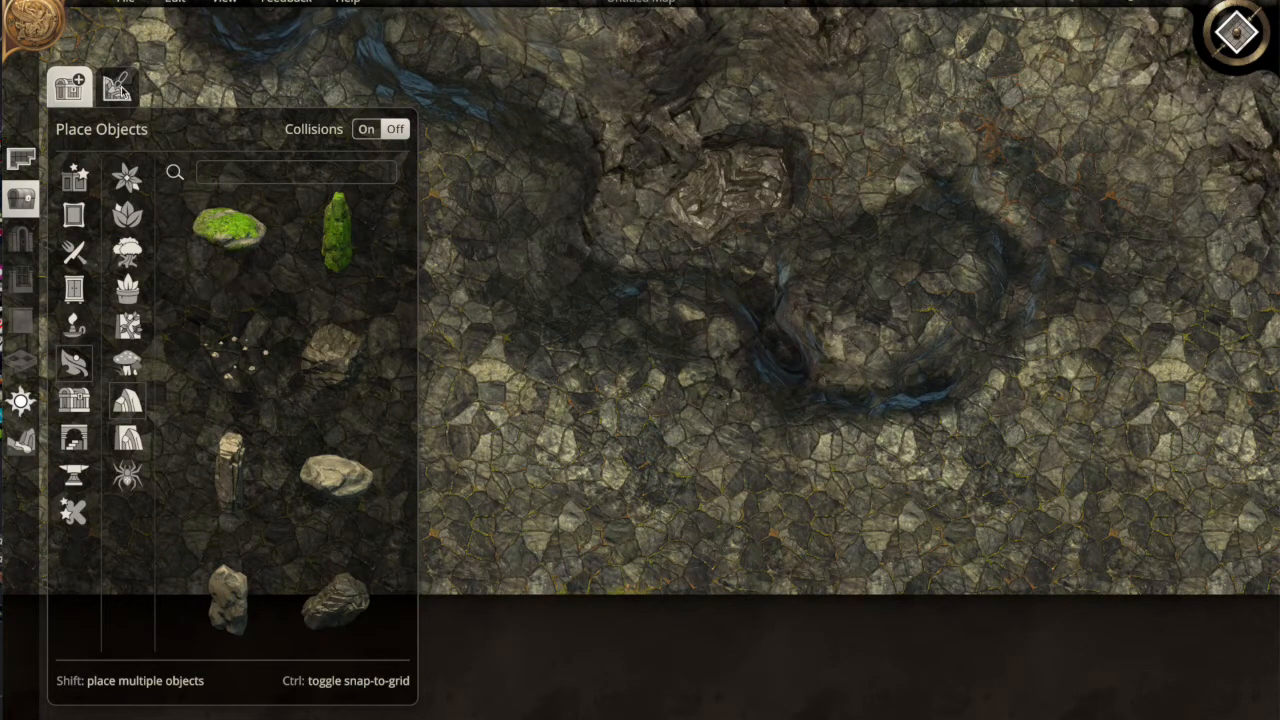
click(21, 441)
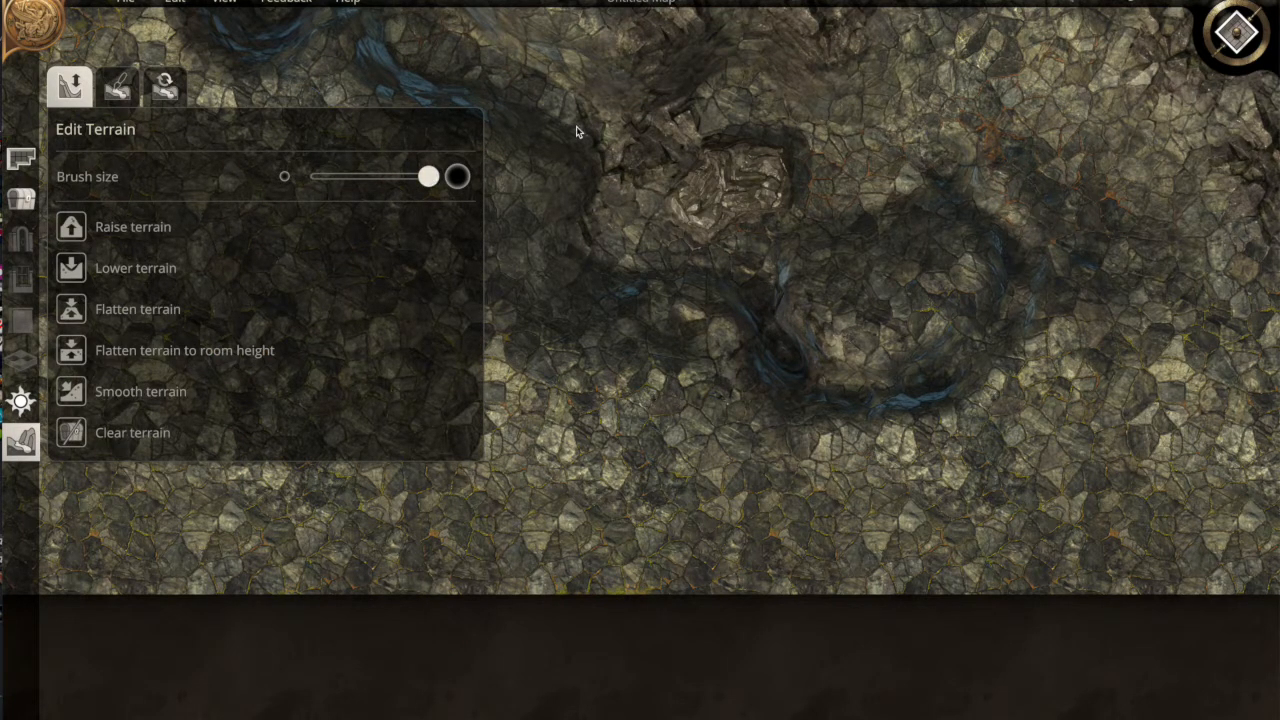
click(71, 268)
mouse_move(852, 240)
mouse_down()
mouse_move(1037, 158)
mouse_move(1126, 223)
mouse_move(986, 134)
mouse_move(971, 140)
mouse_move(1169, 177)
mouse_move(1230, 240)
mouse_move(1127, 339)
mouse_move(1096, 437)
mouse_move(1095, 360)
mouse_move(1112, 325)
mouse_move(1040, 450)
mouse_move(1035, 432)
mouse_move(1132, 300)
mouse_move(1074, 383)
mouse_move(950, 495)
mouse_move(826, 500)
mouse_move(1000, 511)
mouse_move(940, 474)
mouse_move(857, 485)
mouse_move(811, 471)
mouse_up()
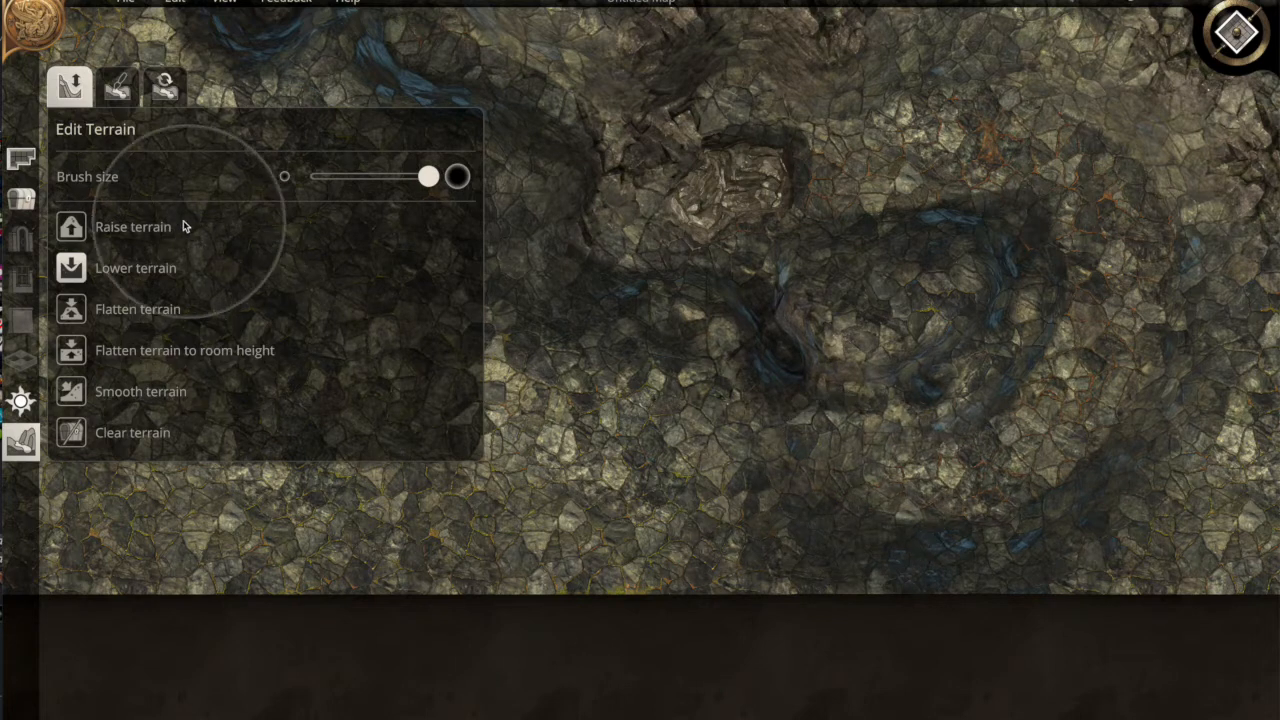
click(21, 197)
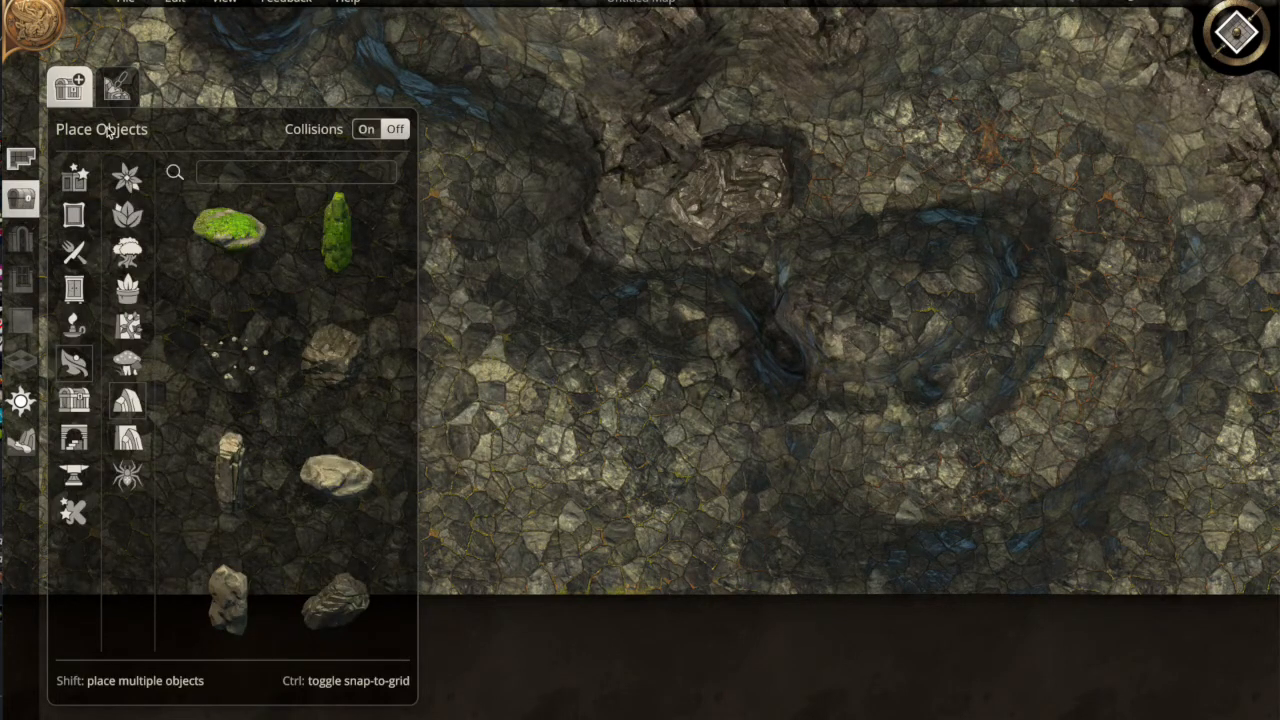
Place an Overgrown Rock near the top of the map, nudged slightly left
click(229, 229)
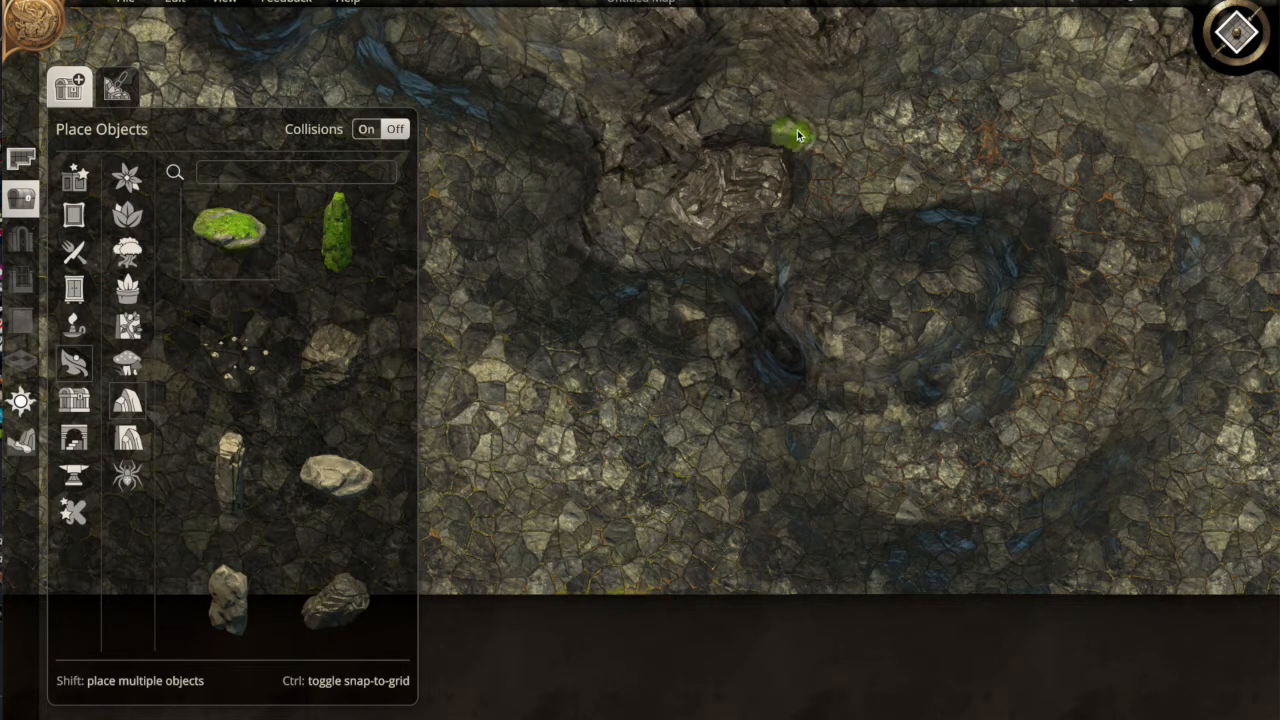
click(743, 88)
mouse_move(715, 88)
mouse_down()
mouse_move(690, 90)
mouse_move(702, 95)
mouse_up()
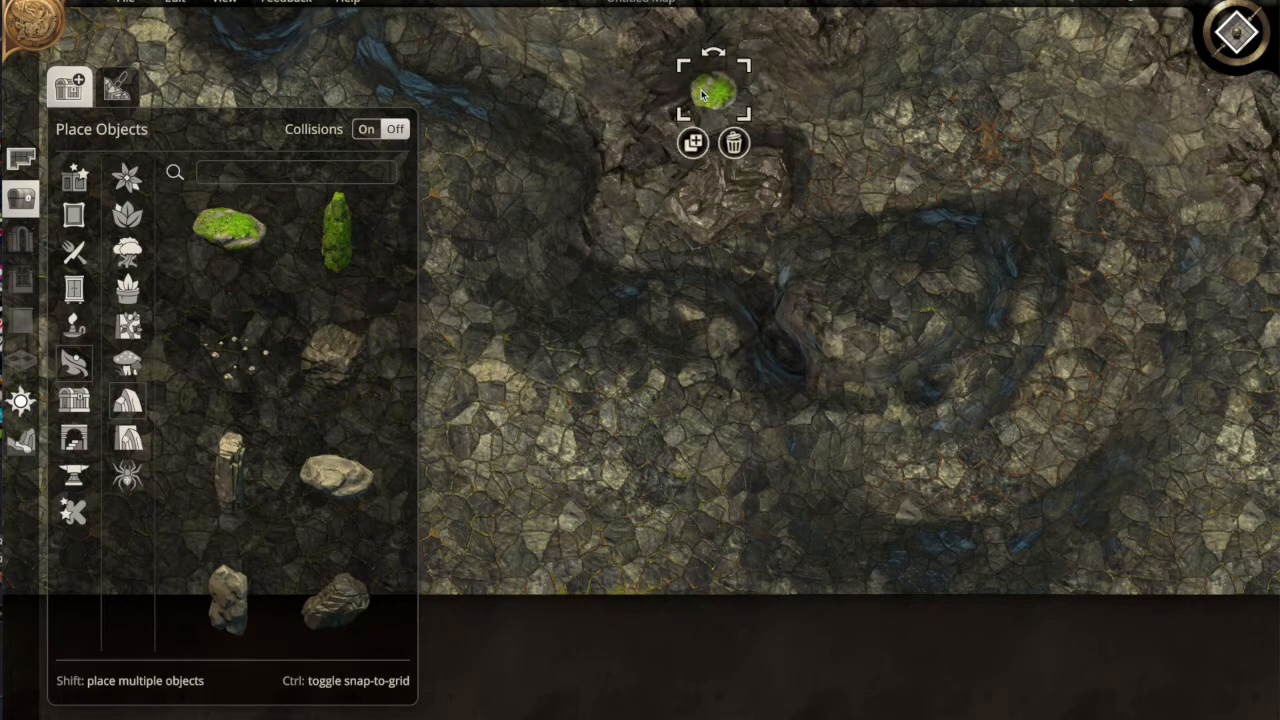
Scatter-brush rocks near the outcrop and red mushrooms across the round hollow
click(118, 88)
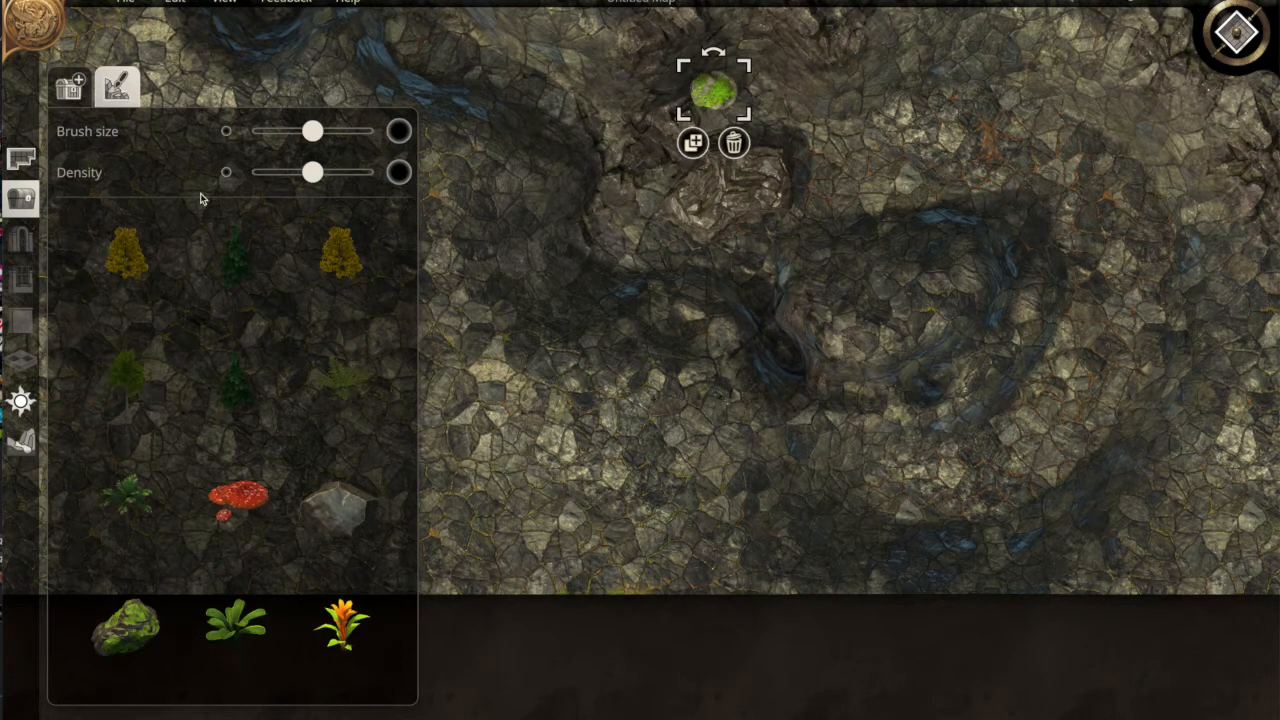
click(343, 513)
drag(766, 166, 743, 184)
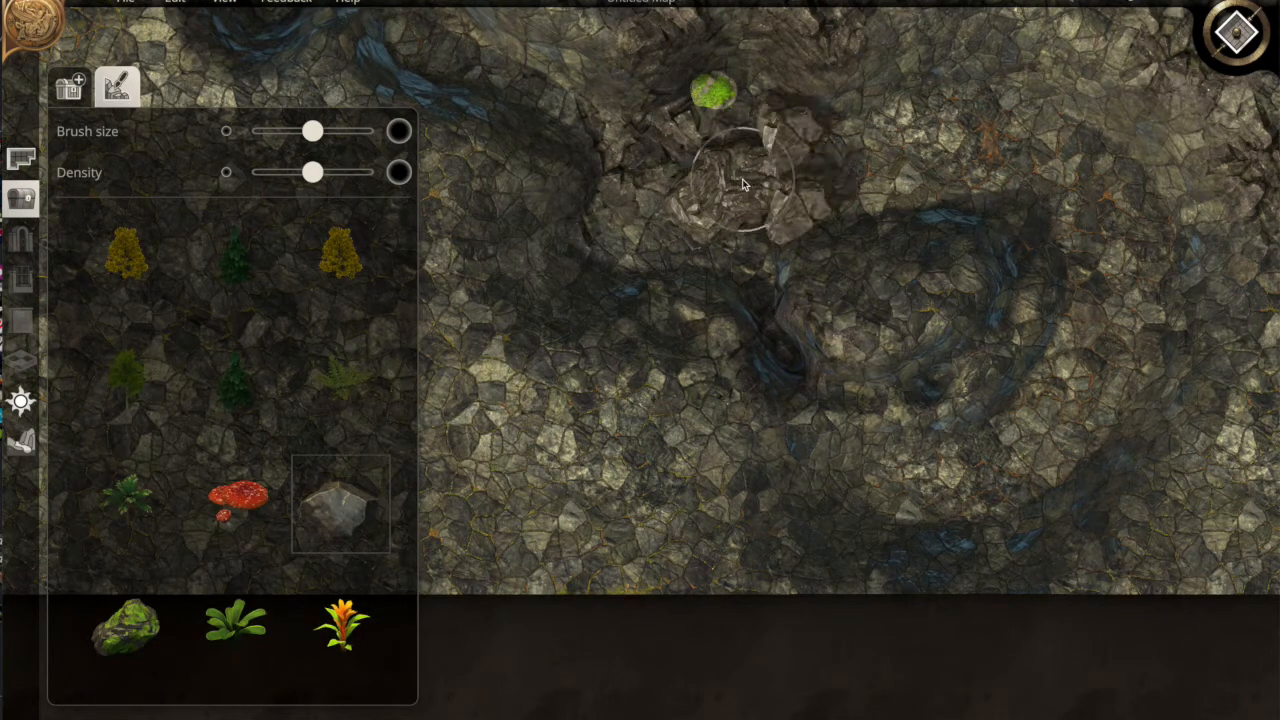
click(240, 498)
drag(993, 291, 870, 290)
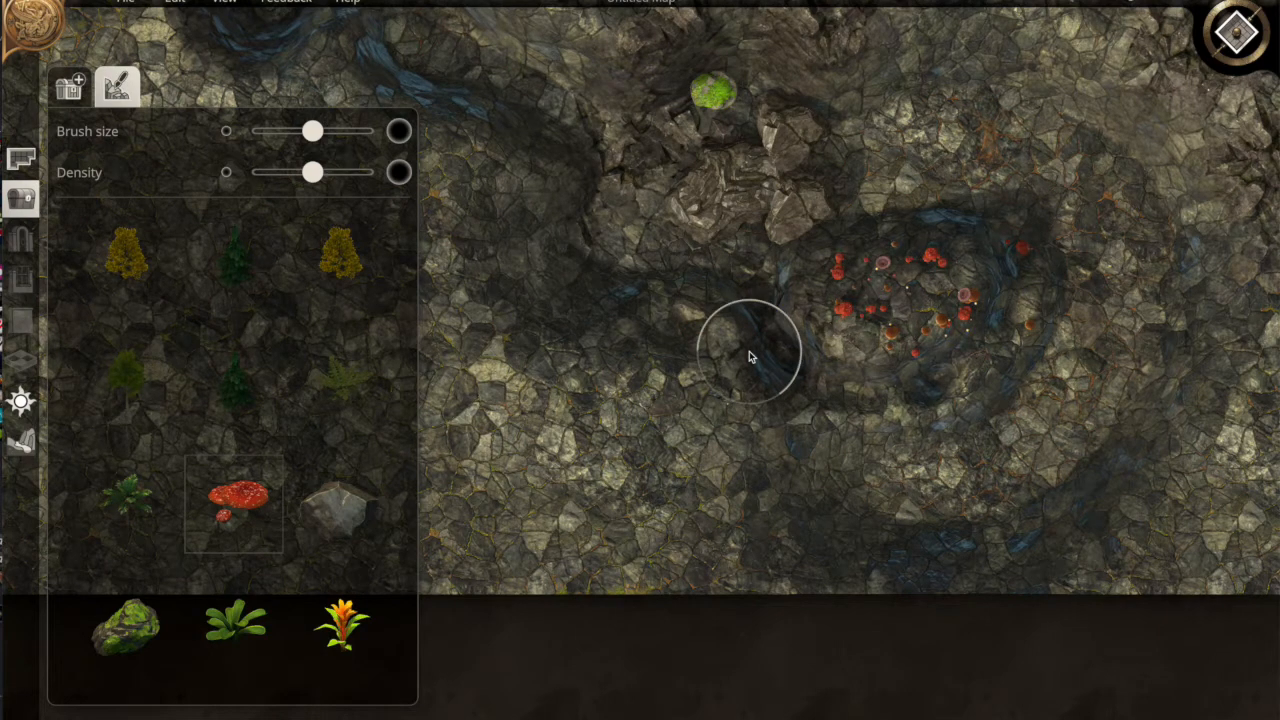
Scatter Mosscovered rocks onto the stony outcrop, then zoom out over the whole map
key(s)
click(146, 627)
key(w)
click(647, 162)
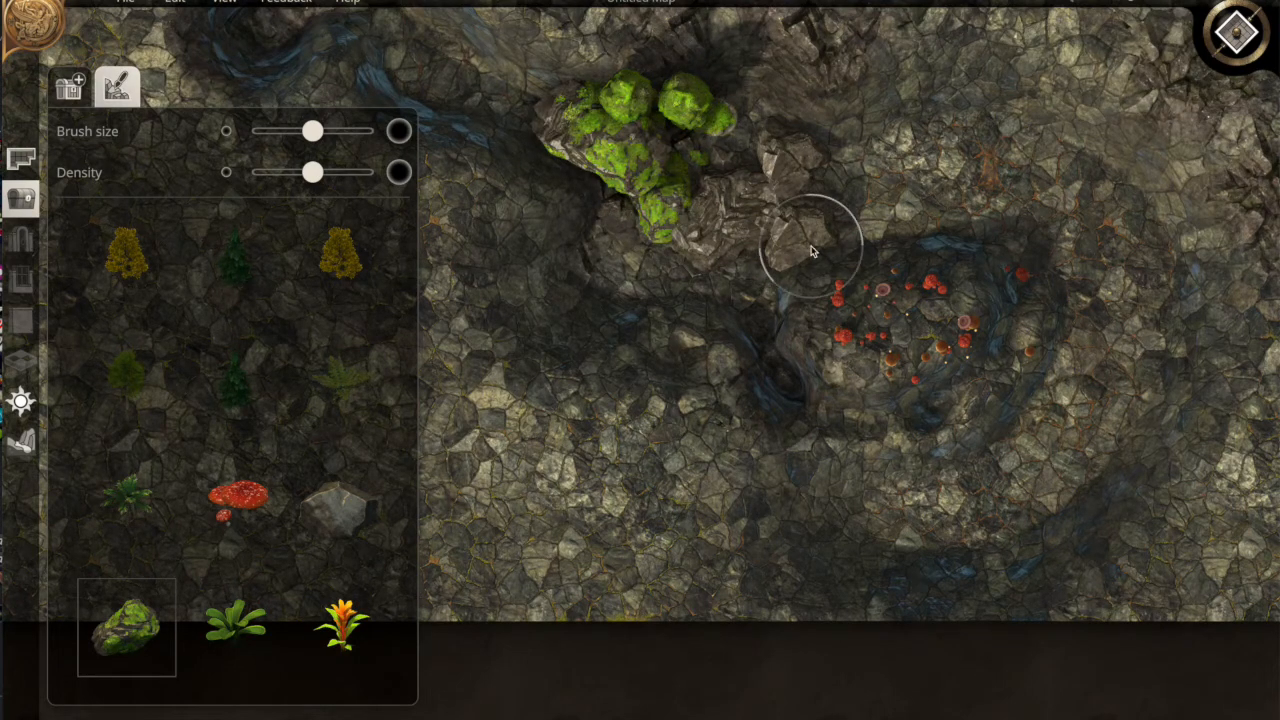
scroll(812, 250, down, 5)
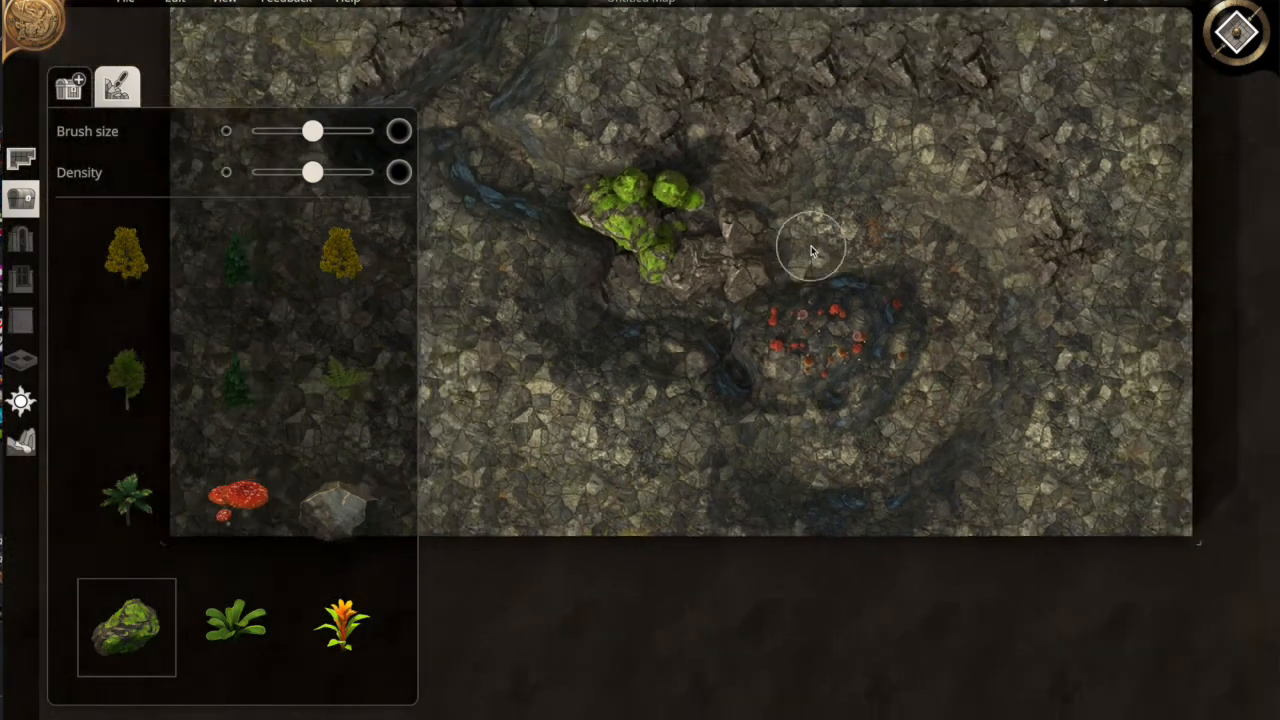
key(s)
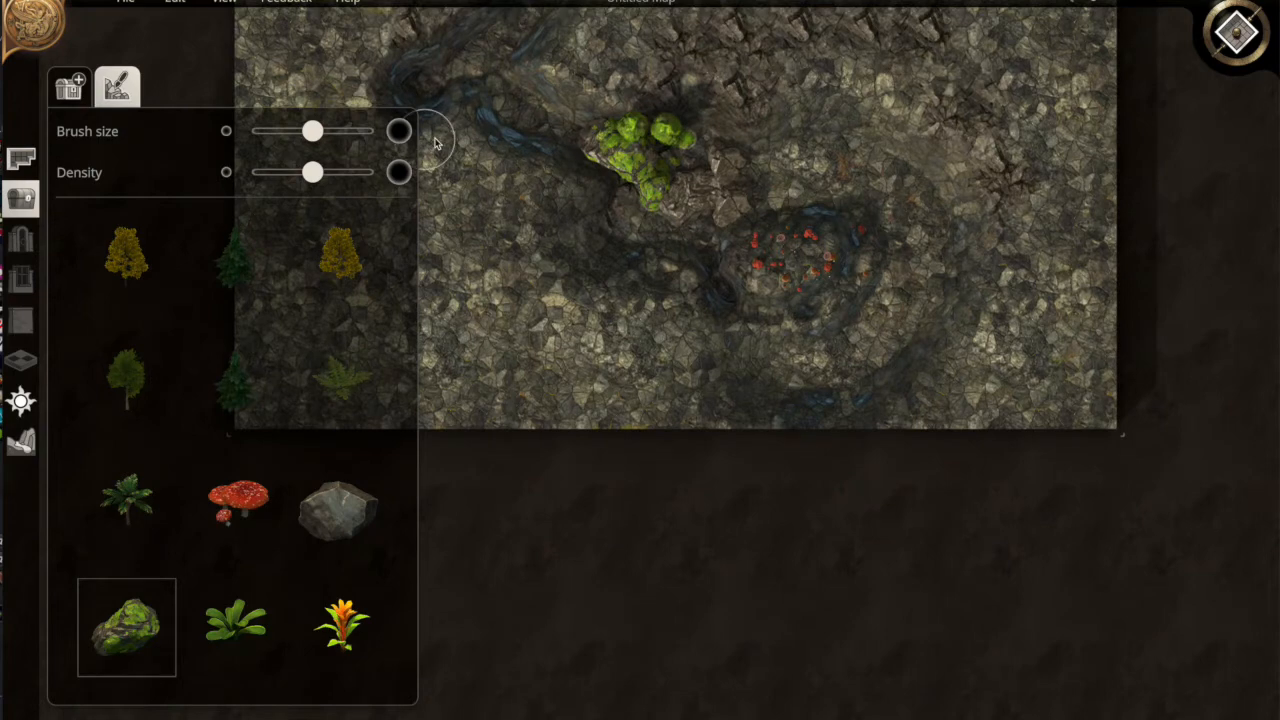
key(a)
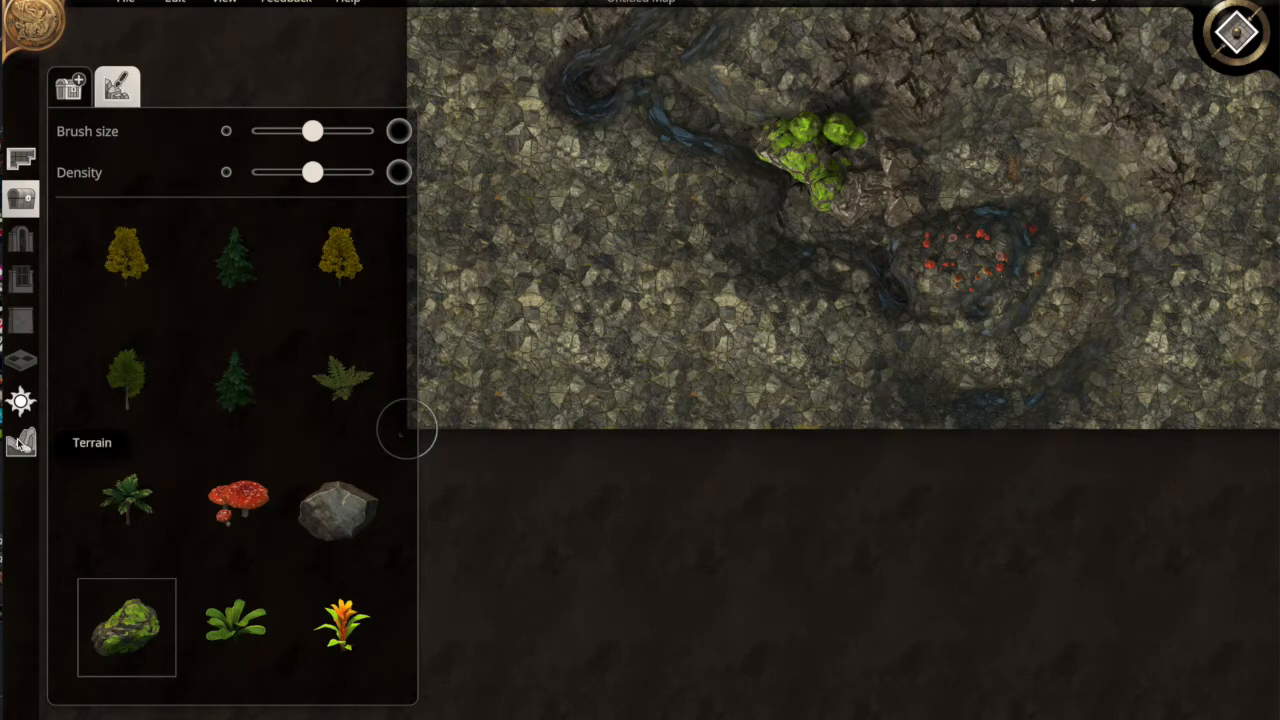
Brush the grass texture over the map's lower-left corner
click(20, 443)
click(117, 86)
click(103, 260)
click(590, 384)
mouse_move(534, 370)
mouse_down()
mouse_move(425, 318)
mouse_move(431, 447)
mouse_move(606, 412)
mouse_move(431, 371)
mouse_move(677, 437)
mouse_move(576, 363)
mouse_move(425, 296)
mouse_up()
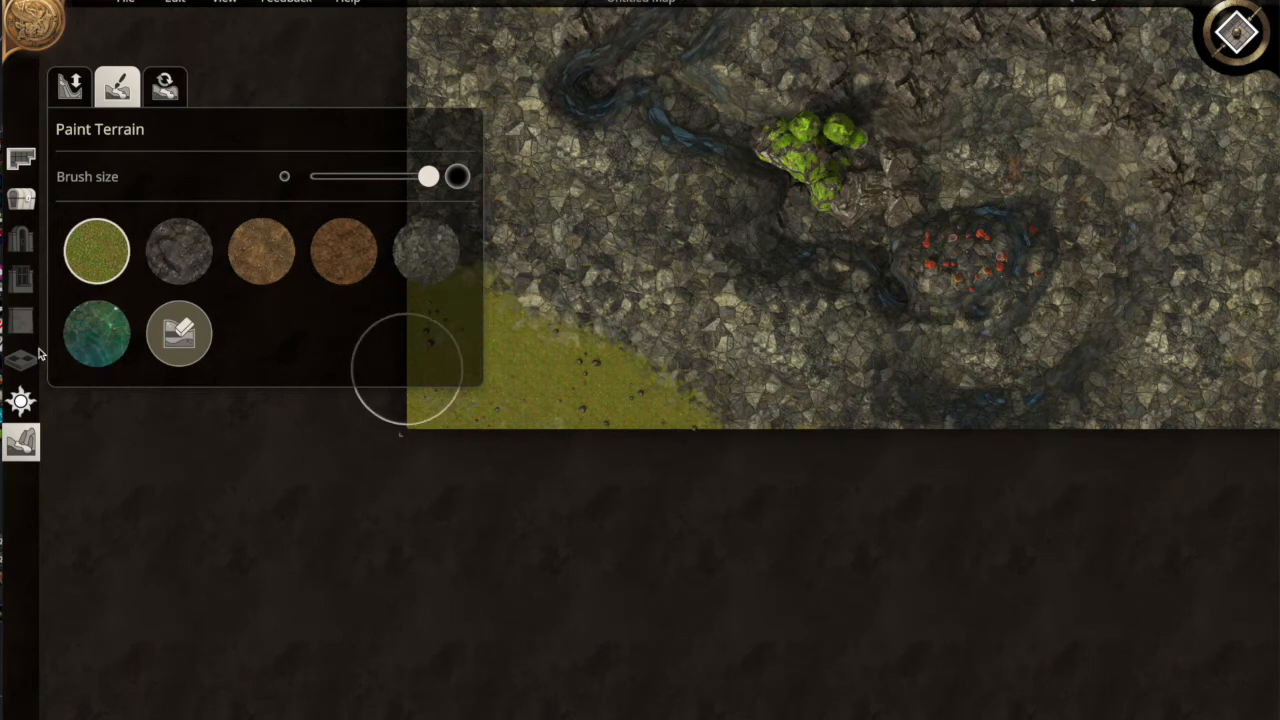
click(70, 86)
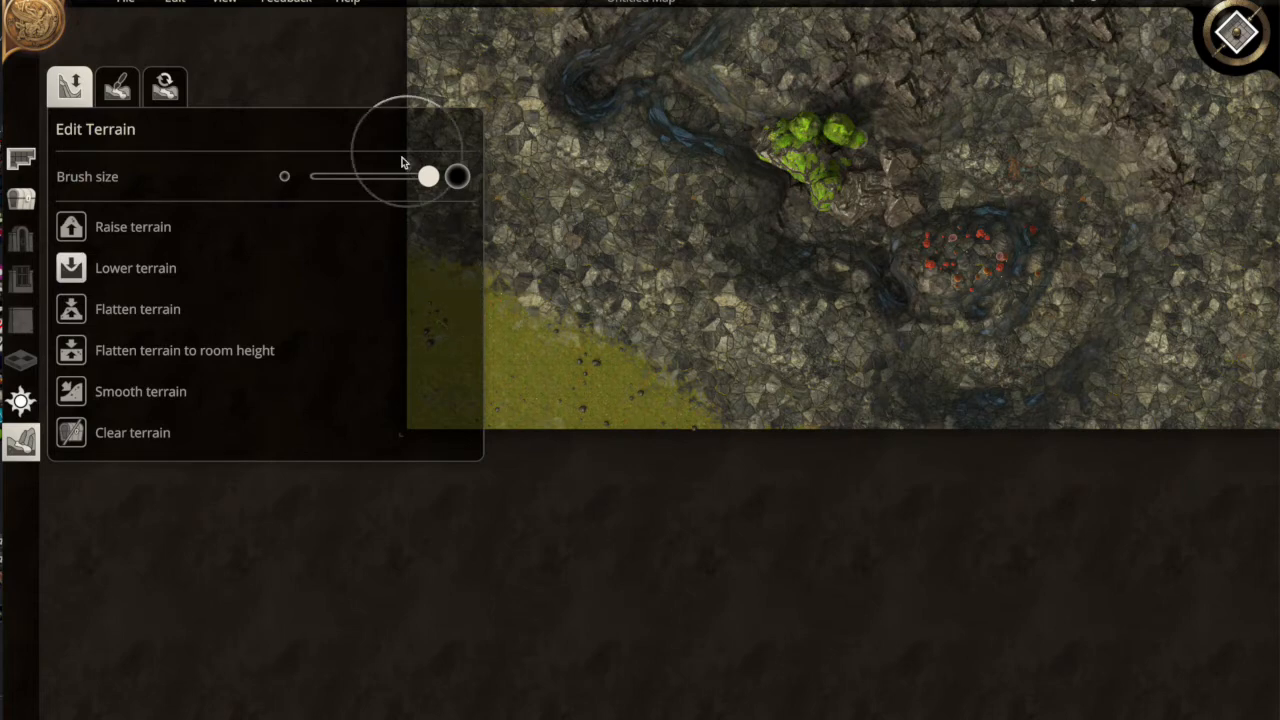
Shrink the terrain brush, raise part of the channel near the top-left, and view the trench in 3D
drag(427, 176, 394, 178)
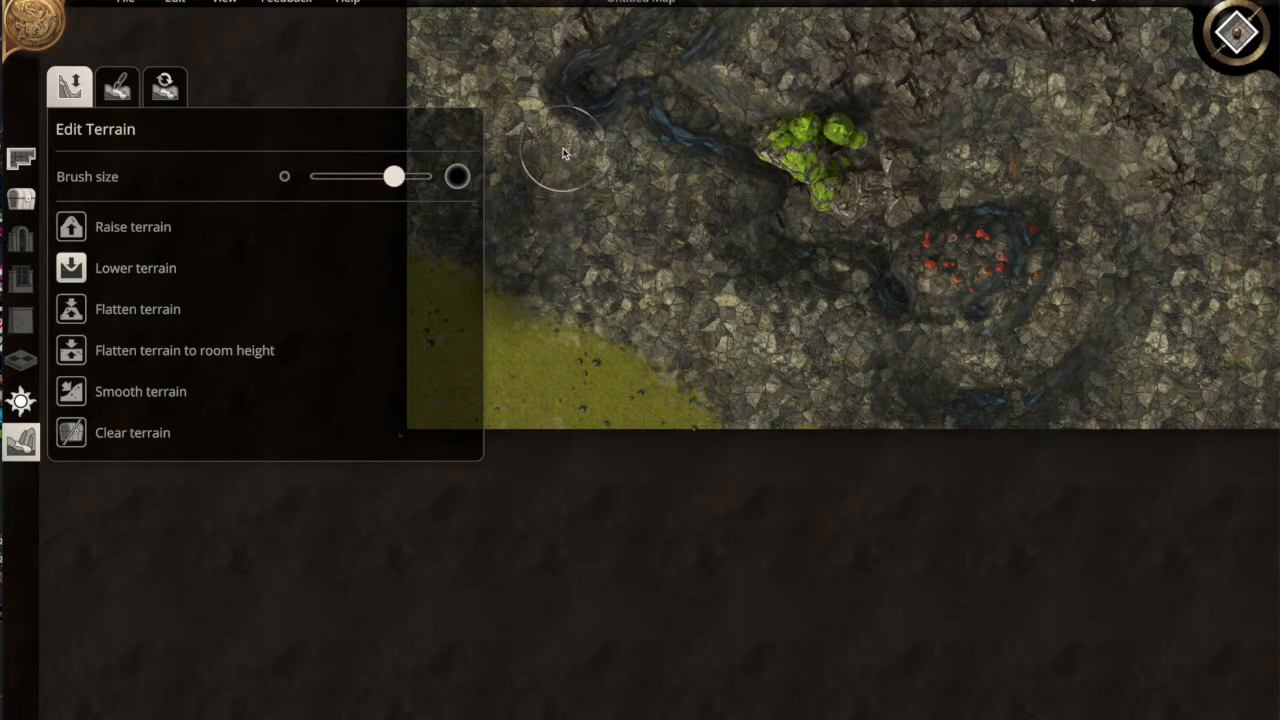
drag(570, 129, 570, 133)
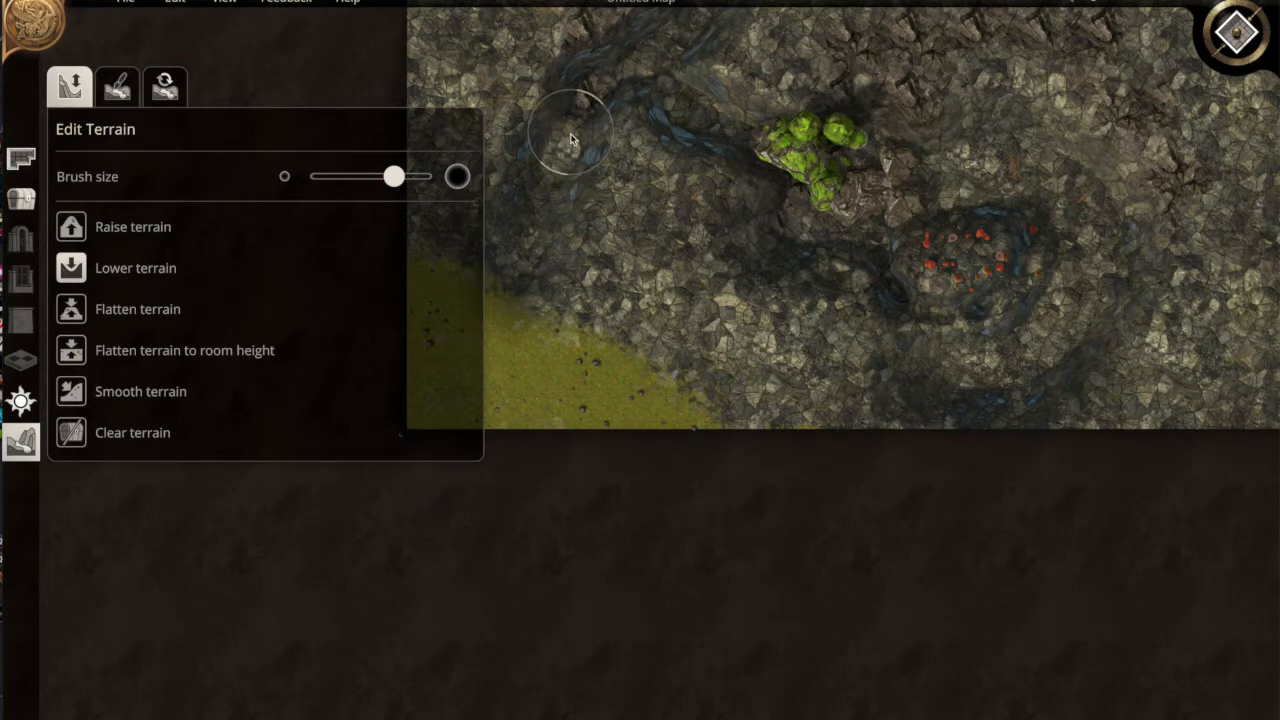
click(1236, 33)
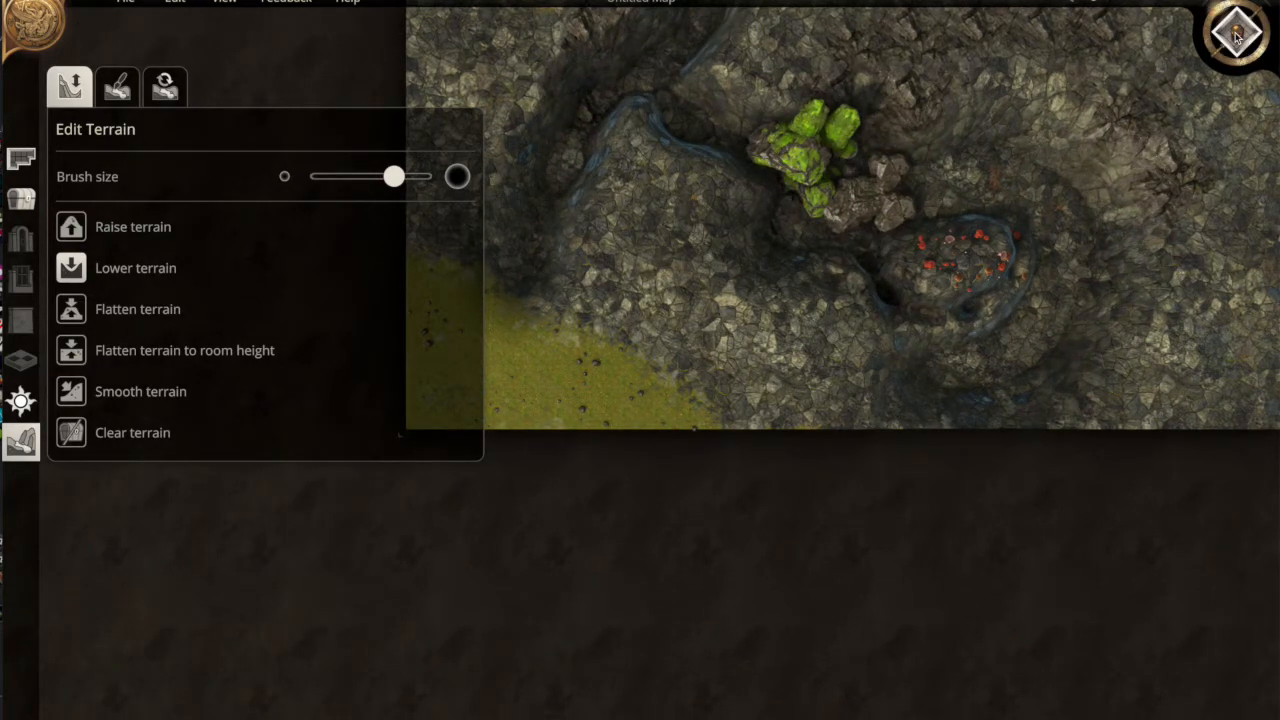
click(1236, 33)
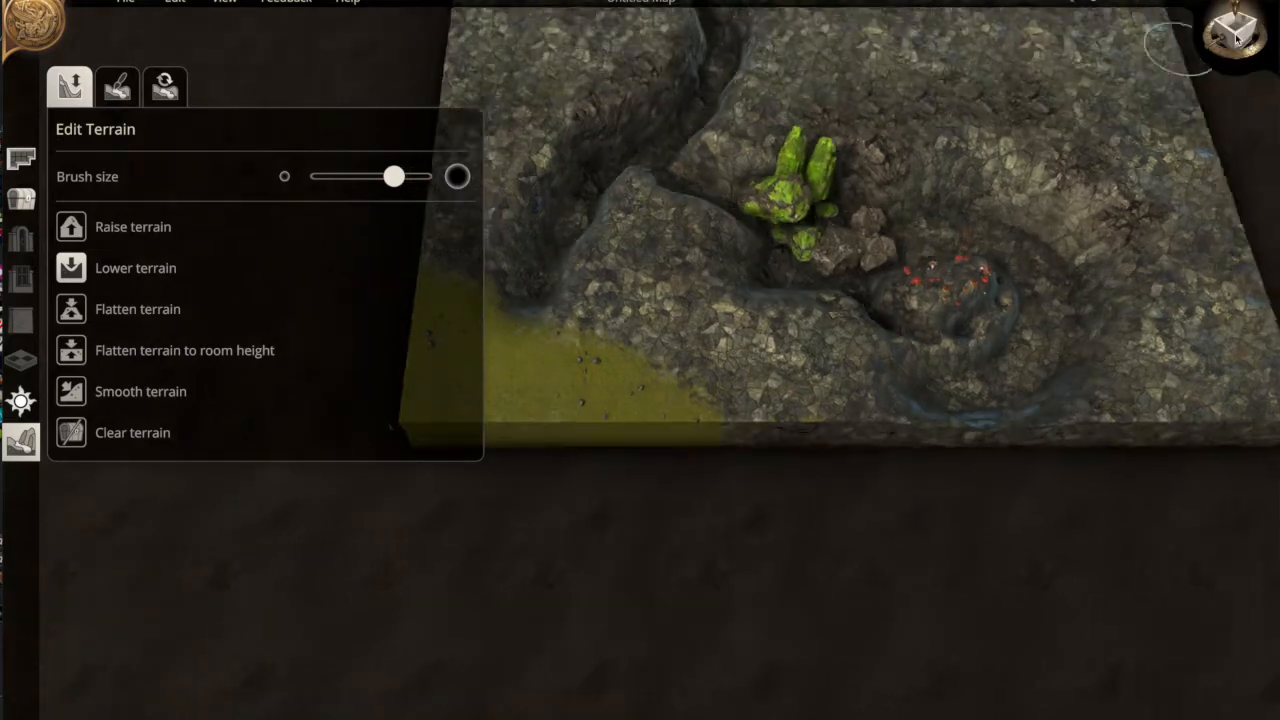
scroll(790, 367, up, 3)
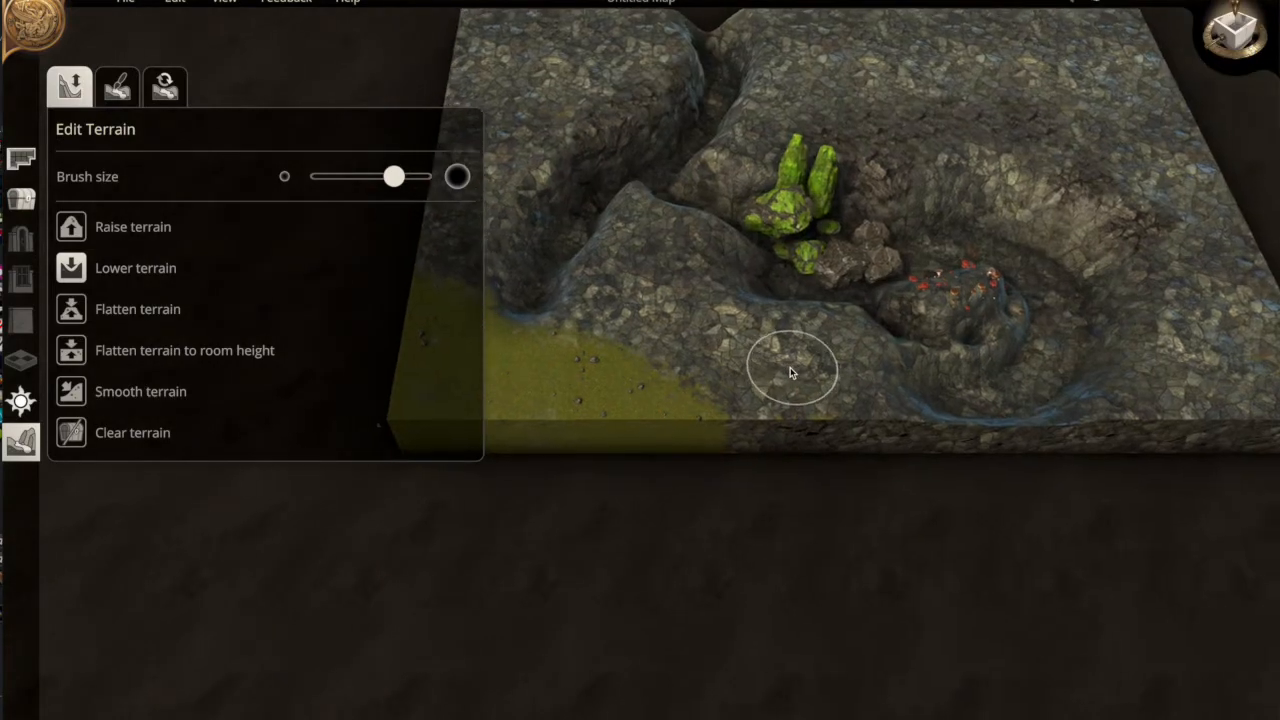
middle_drag(790, 367, 366, 314)
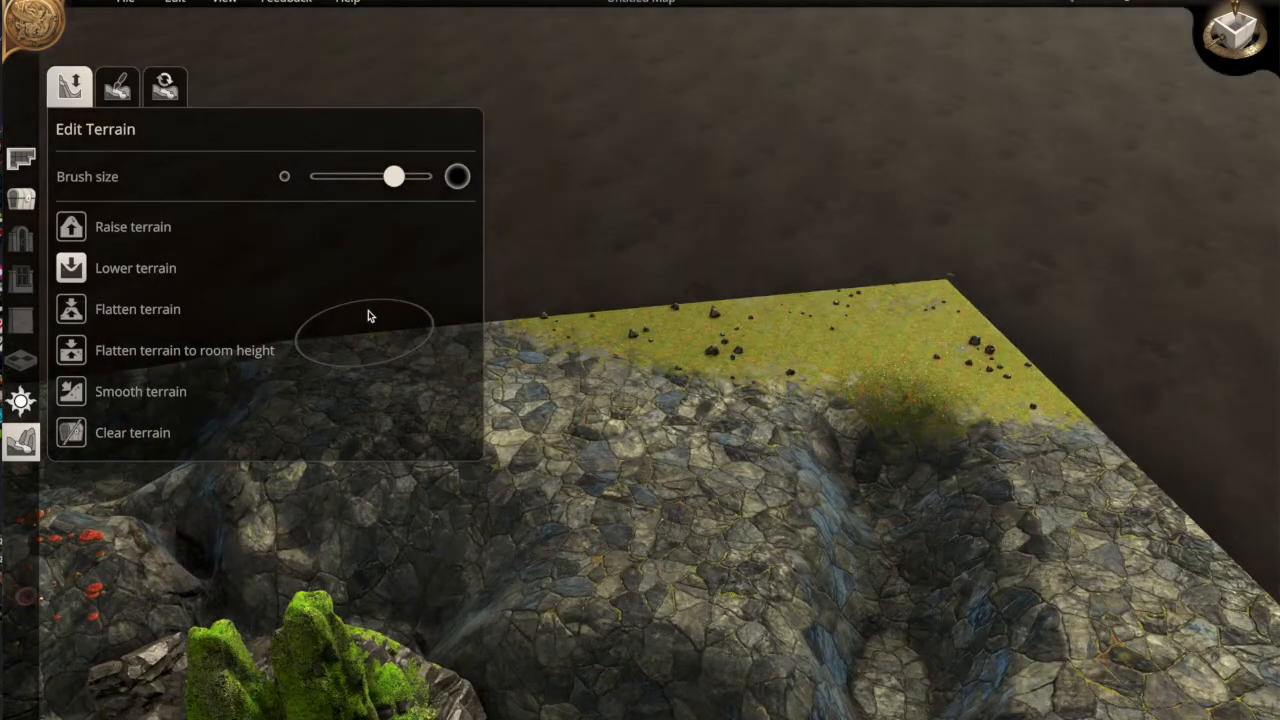
scroll(368, 316, up, 3)
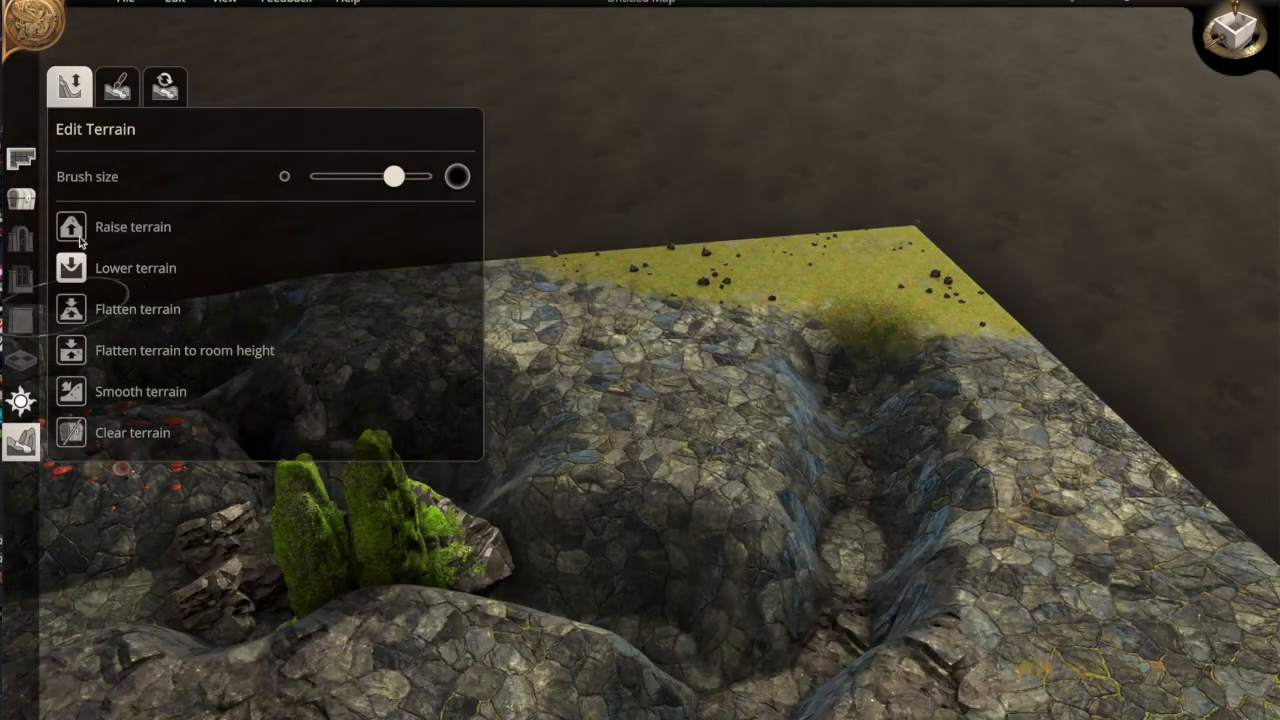
With a smaller brush, raise the rocky ground toward the grass edge and make the trench floor shallower
drag(394, 177, 348, 181)
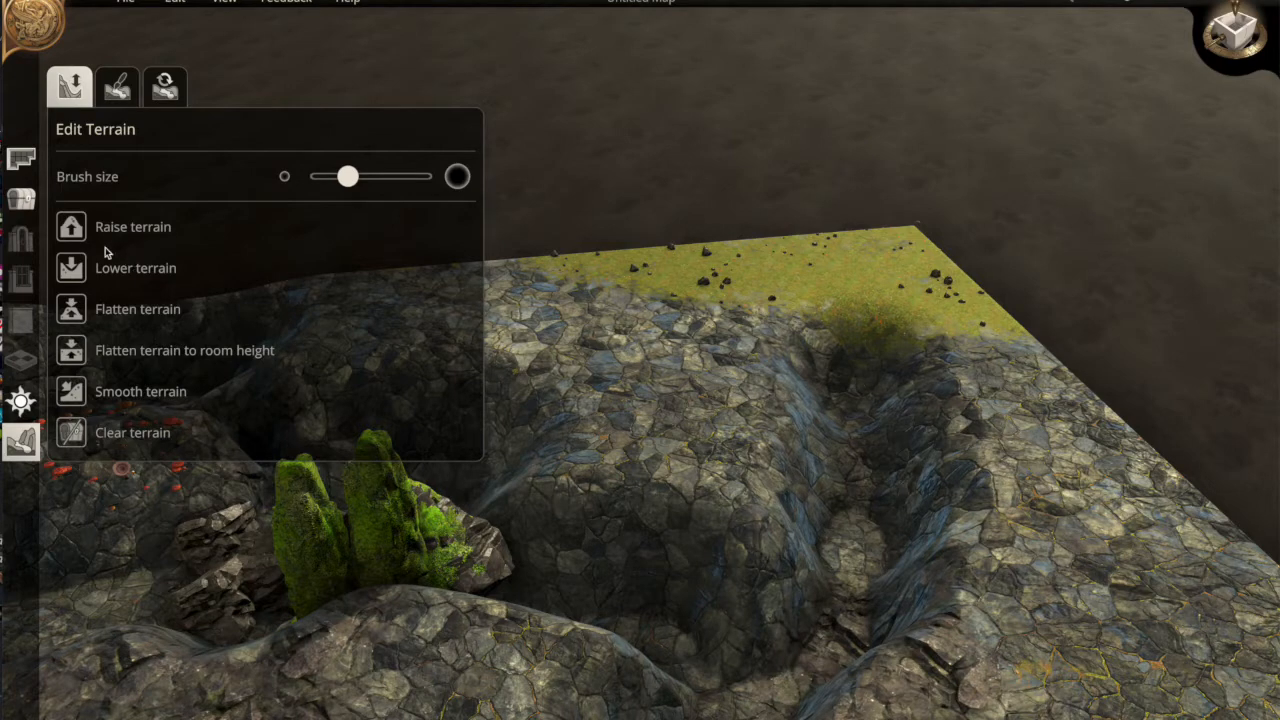
drag(865, 375, 852, 407)
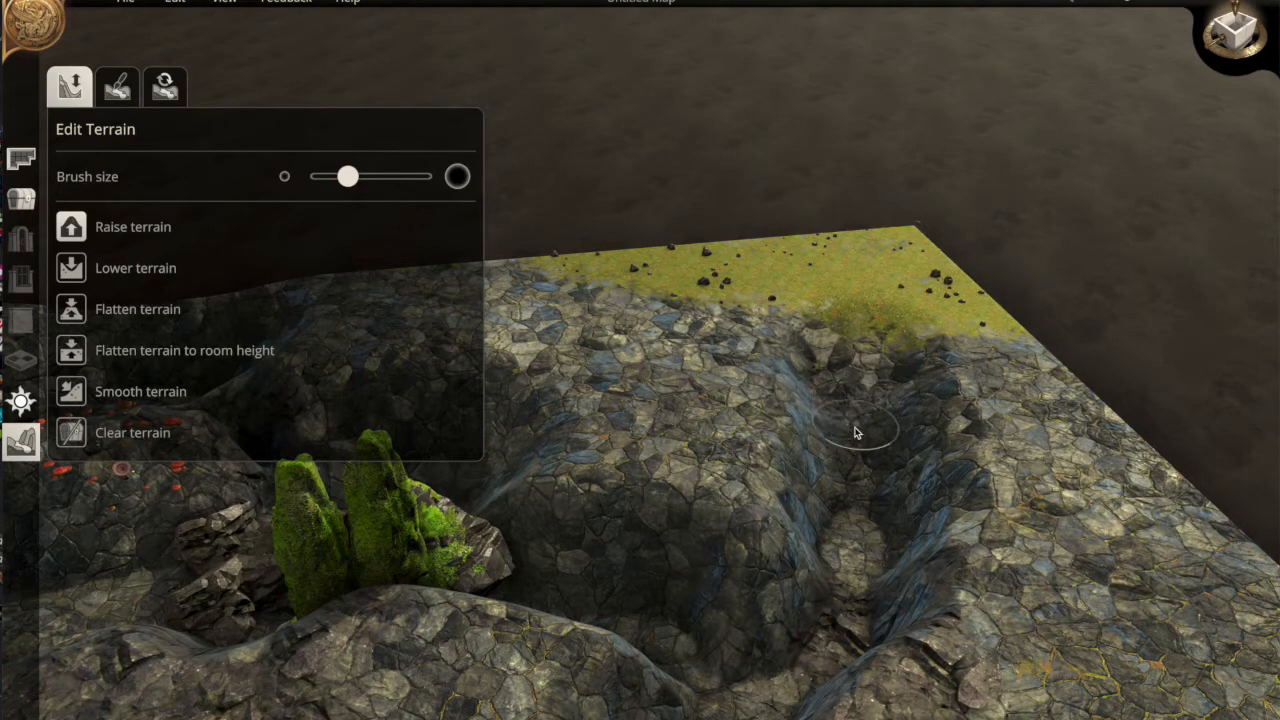
drag(855, 534, 855, 563)
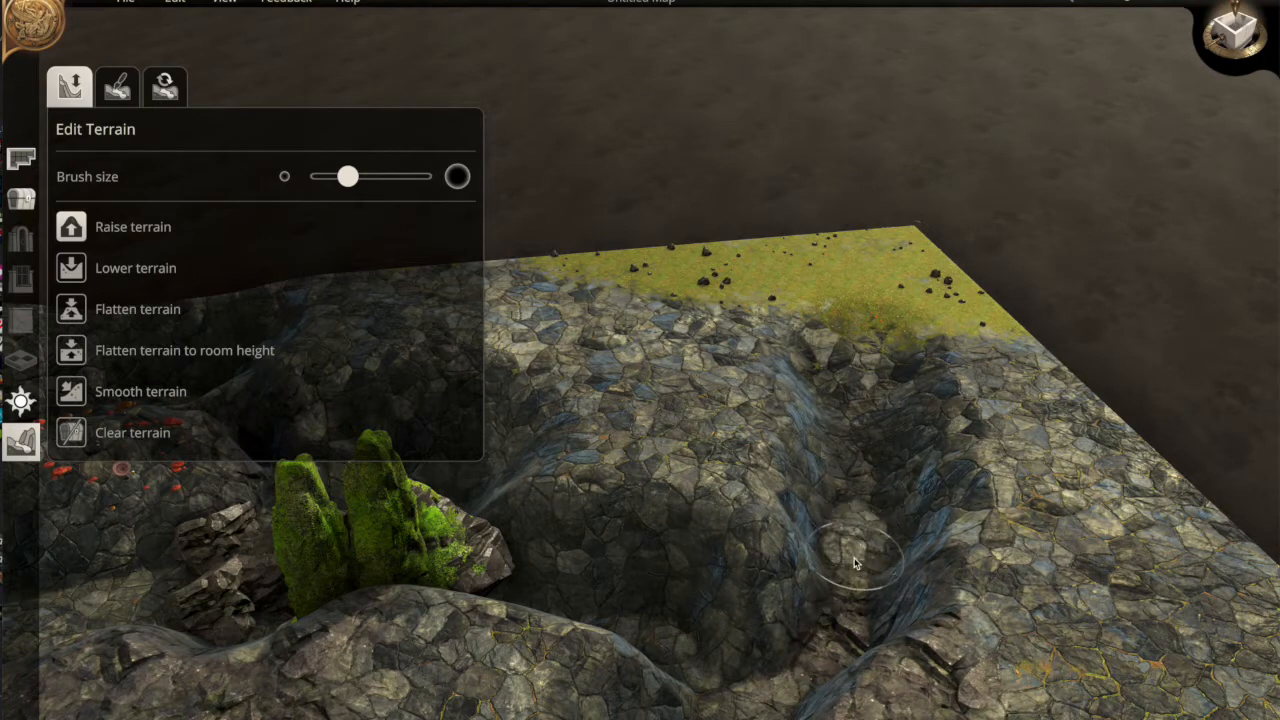
click(76, 264)
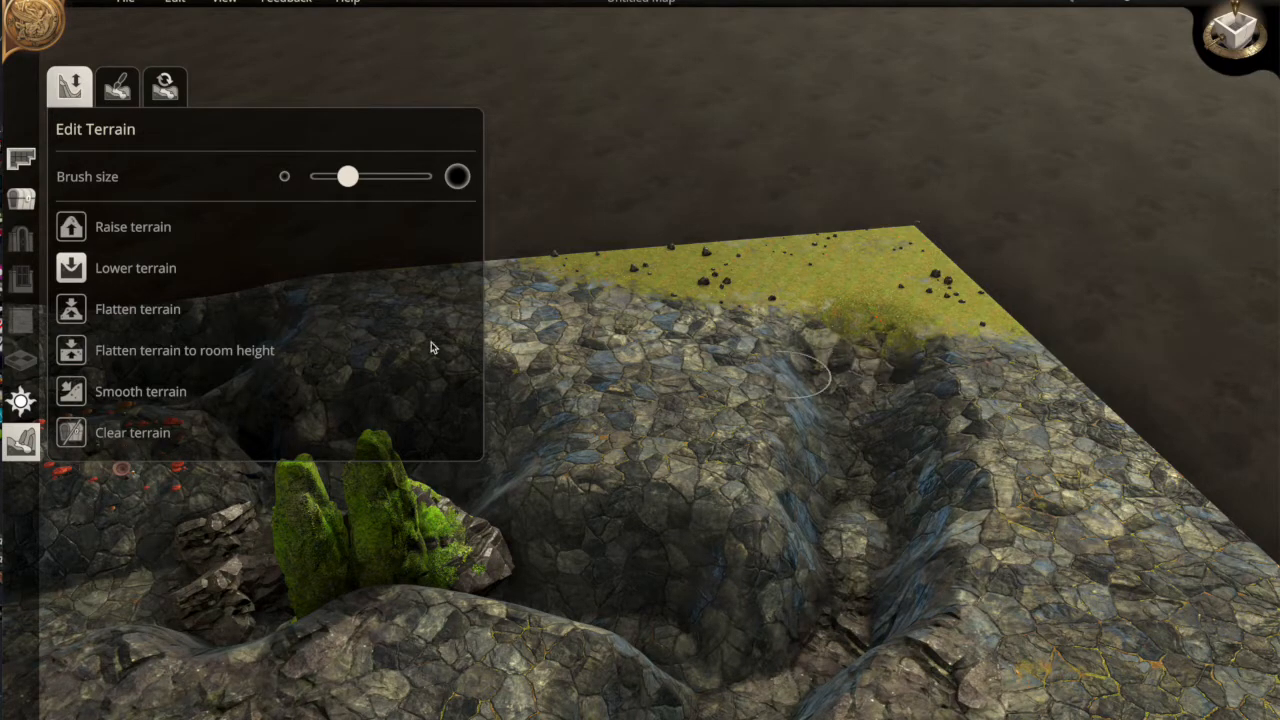
click(119, 89)
Paint brown dirt at the trench head, then spread it down the trench floor with a smaller brush
click(291, 258)
mouse_move(857, 398)
mouse_down()
mouse_move(827, 350)
mouse_move(859, 438)
mouse_up()
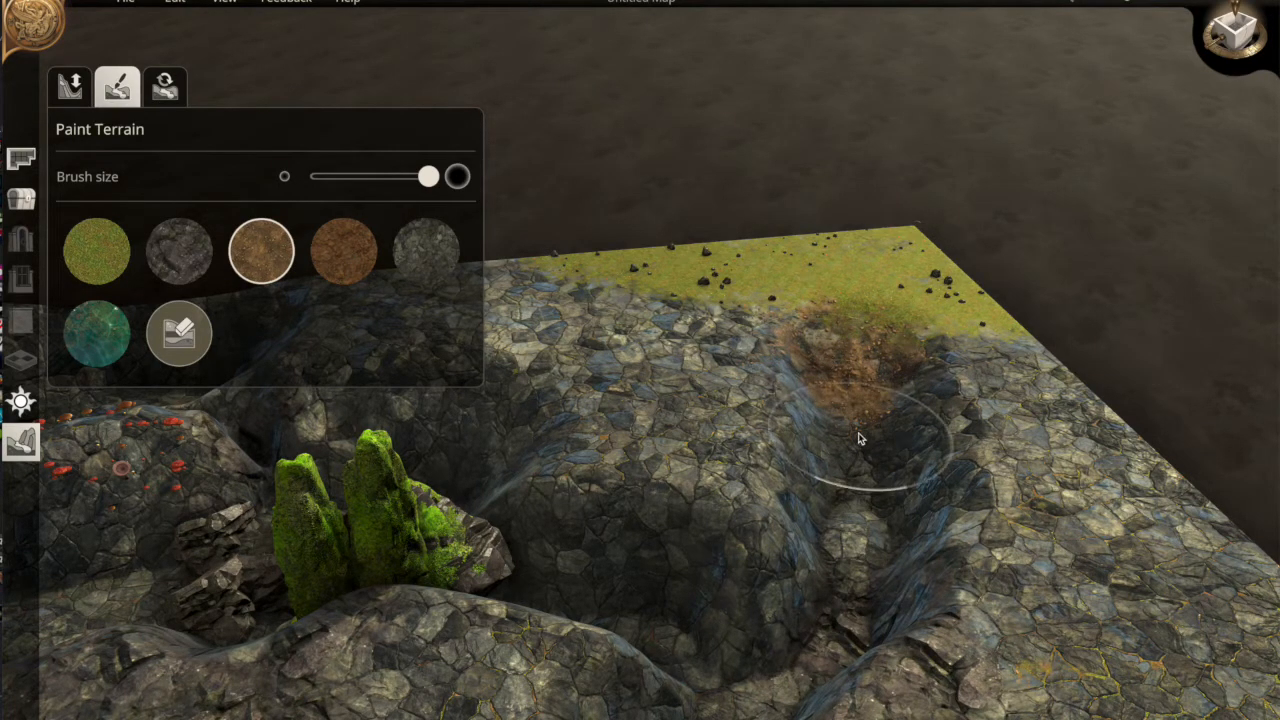
drag(430, 188, 371, 190)
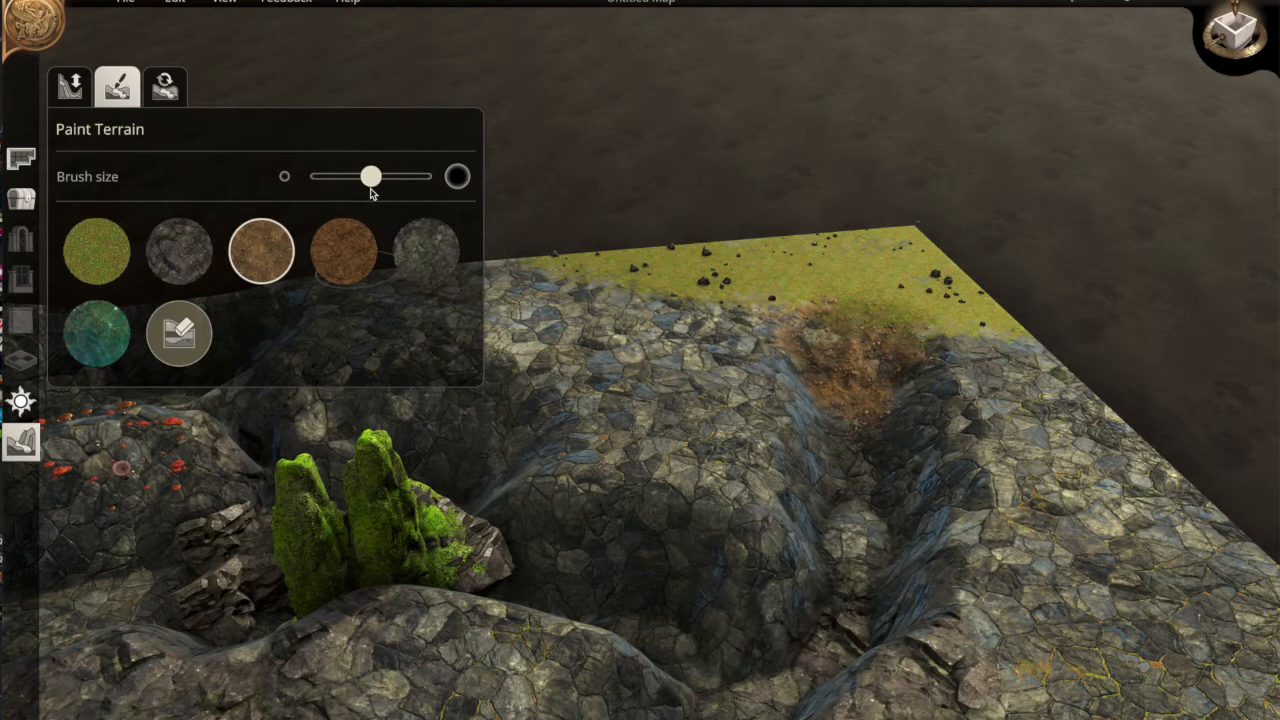
mouse_move(914, 464)
mouse_down()
mouse_move(857, 447)
mouse_move(850, 524)
mouse_move(864, 462)
mouse_move(855, 415)
mouse_up()
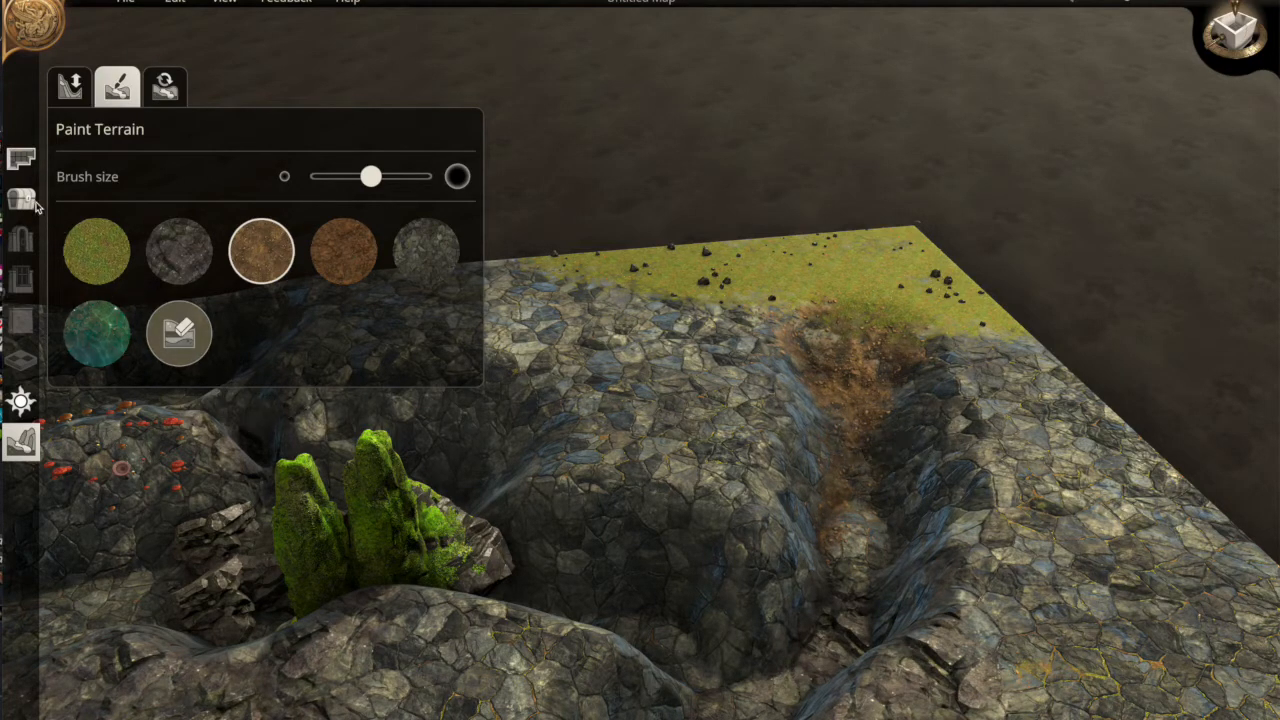
click(33, 203)
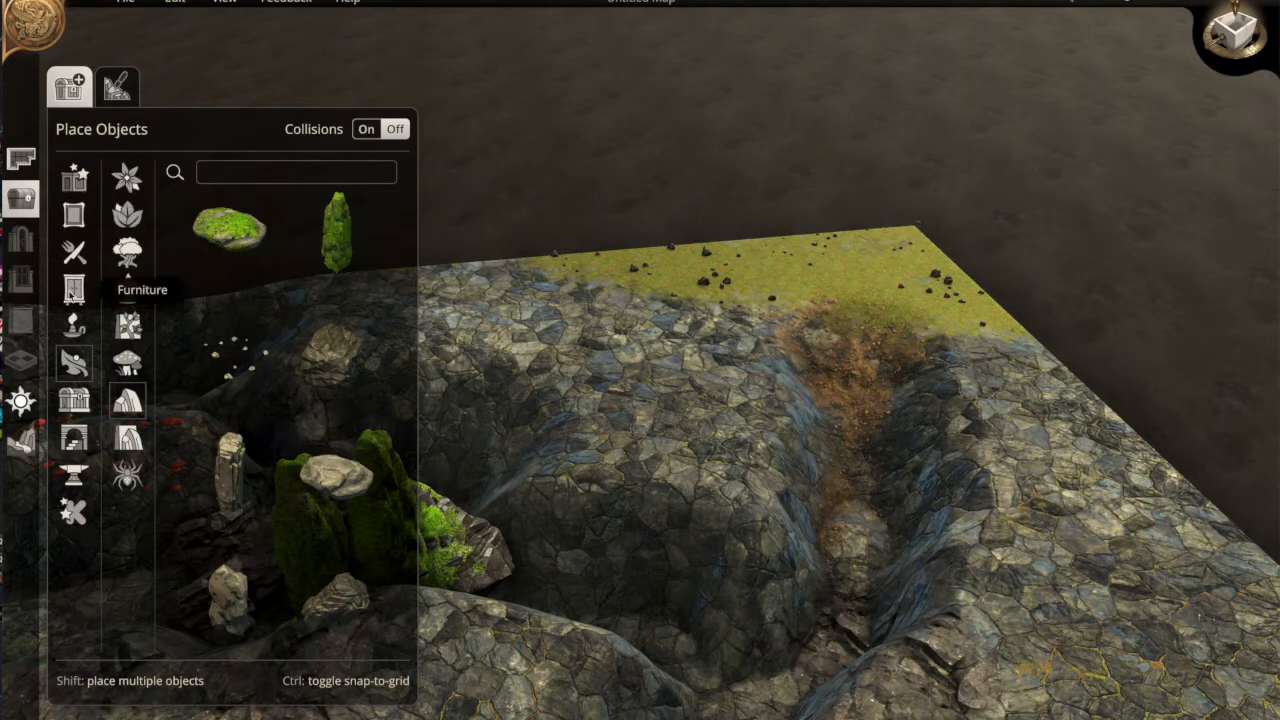
Lower the dirt trench floor and the ground around it, then bring up the object scatter brush
click(117, 90)
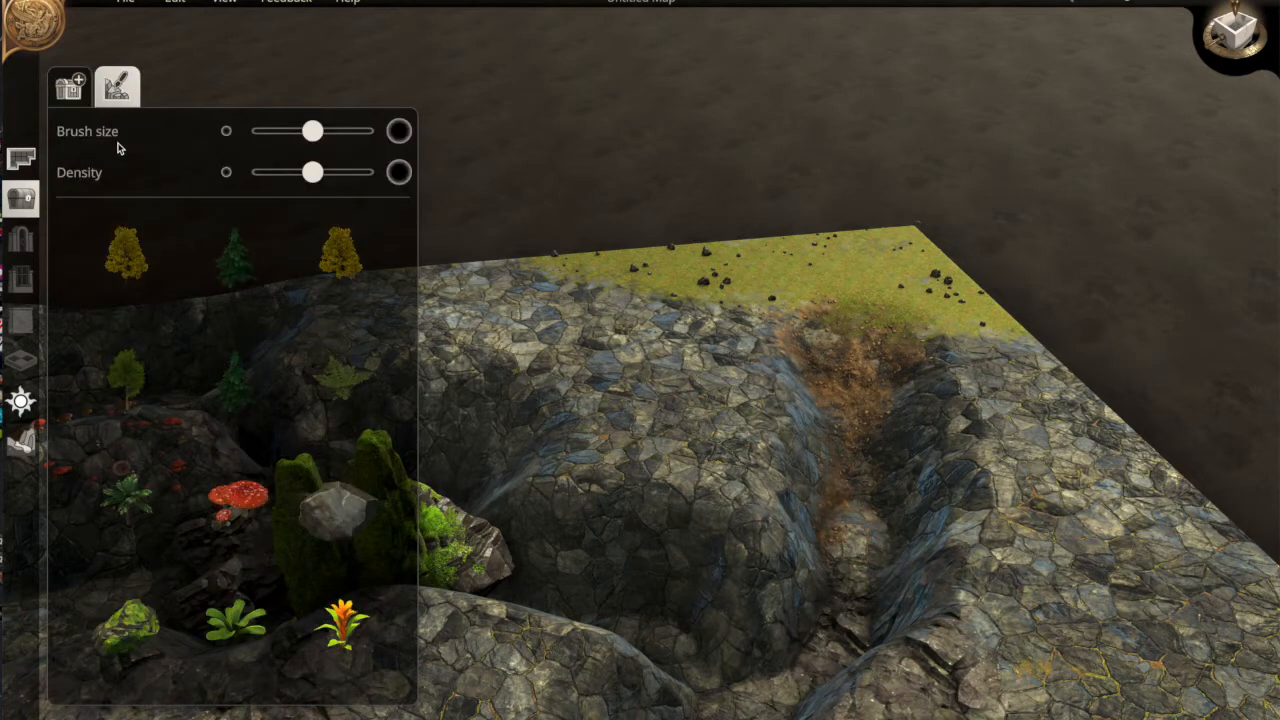
click(22, 440)
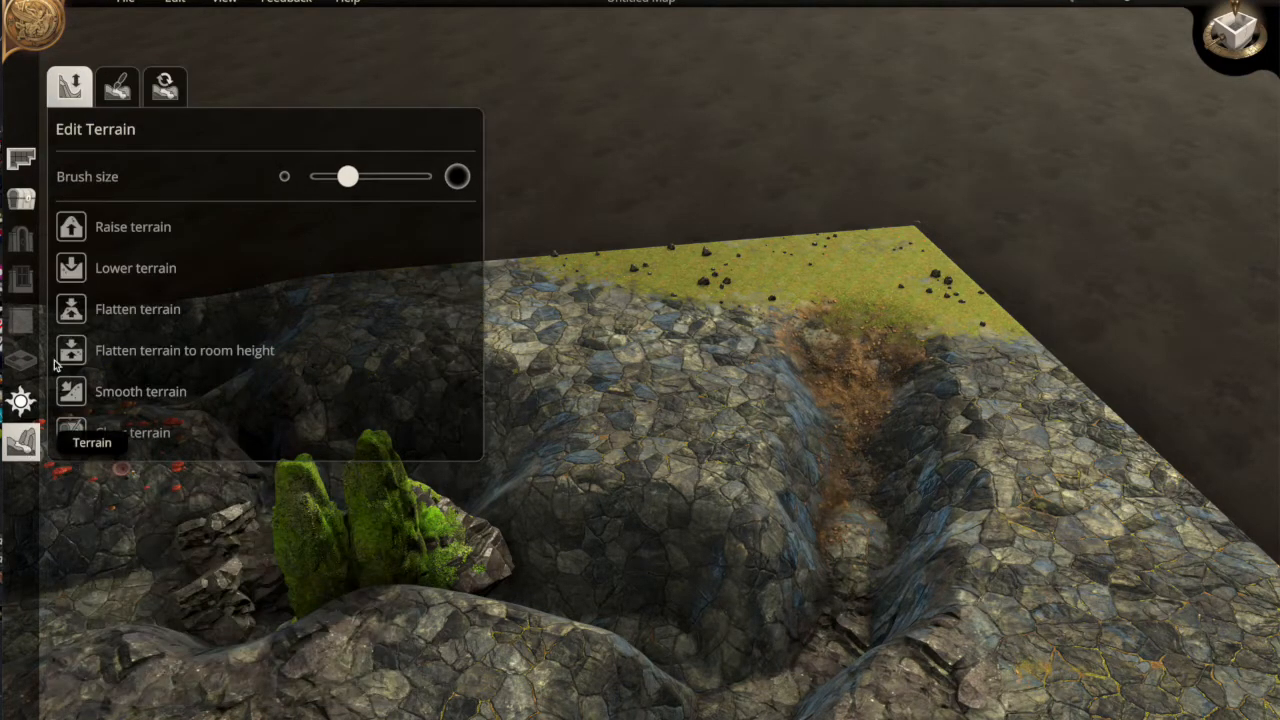
click(72, 270)
mouse_move(838, 436)
mouse_down()
mouse_move(831, 452)
mouse_move(853, 464)
mouse_up()
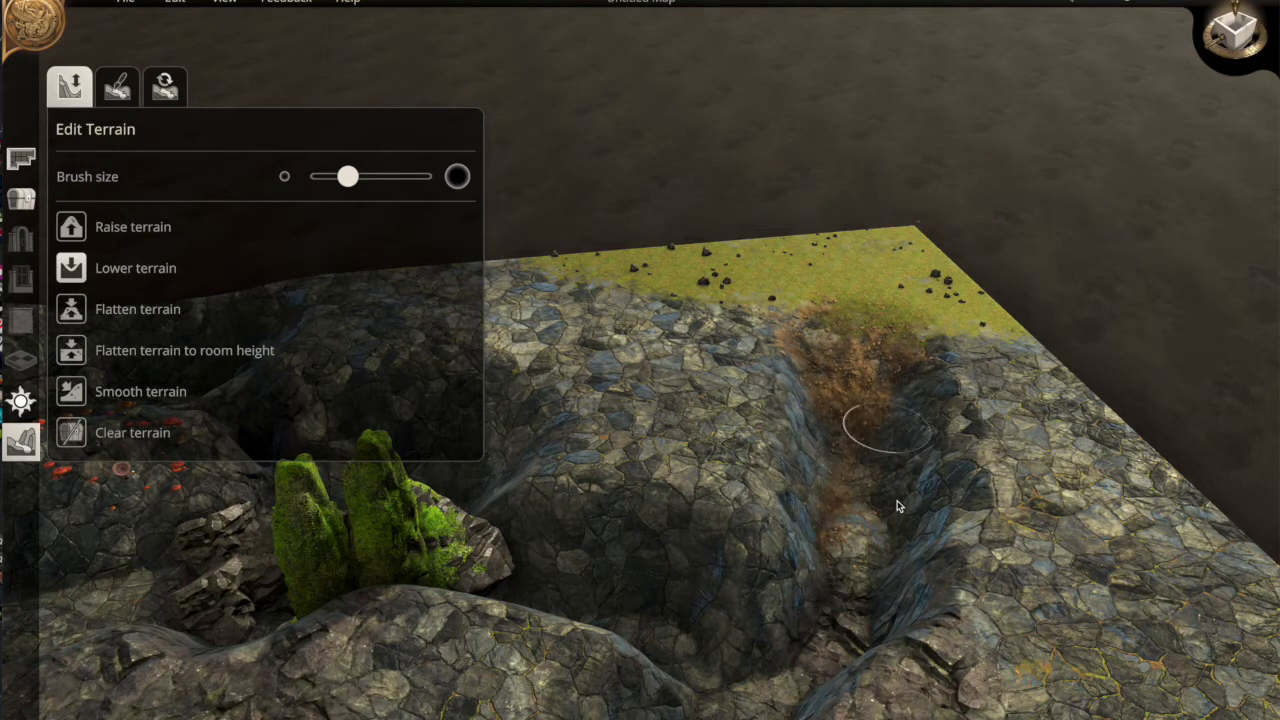
drag(898, 537, 778, 712)
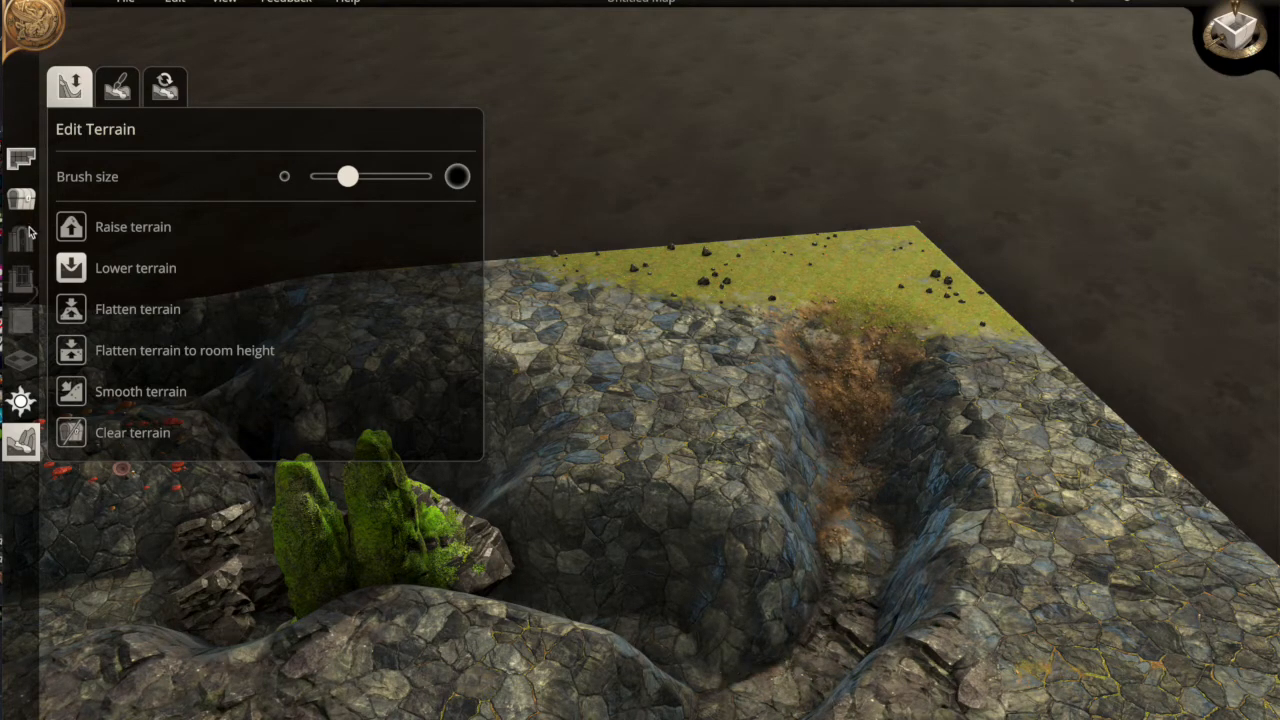
click(21, 198)
click(121, 94)
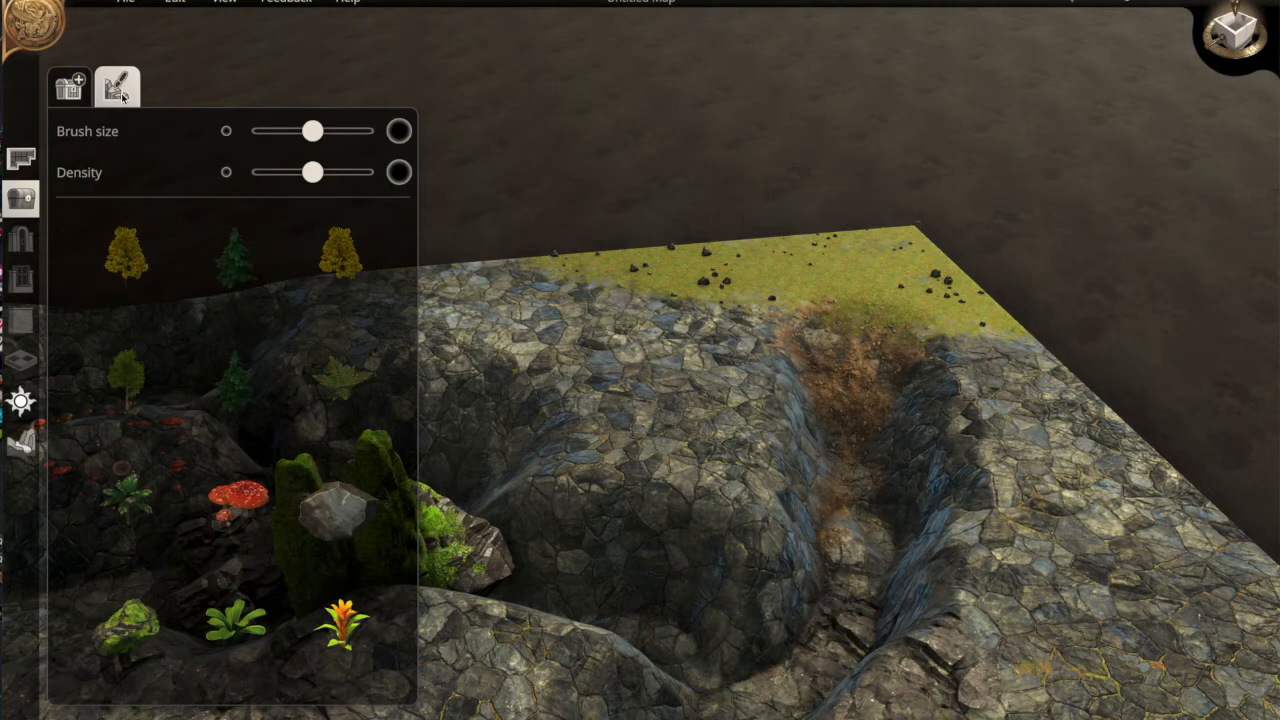
Paint mossy rock pillars along the grass edge, the cliff edge and the right side
click(125, 622)
mouse_move(862, 224)
mouse_down()
mouse_move(690, 250)
mouse_move(592, 278)
mouse_move(520, 320)
mouse_move(640, 370)
mouse_move(662, 428)
mouse_up()
mouse_move(1034, 360)
mouse_down()
mouse_move(954, 294)
mouse_move(1036, 340)
mouse_up()
mouse_move(1070, 487)
mouse_down()
mouse_move(1150, 540)
mouse_move(1145, 588)
mouse_move(1190, 580)
mouse_move(1100, 610)
mouse_move(1060, 573)
mouse_move(1190, 650)
mouse_move(1073, 406)
mouse_up()
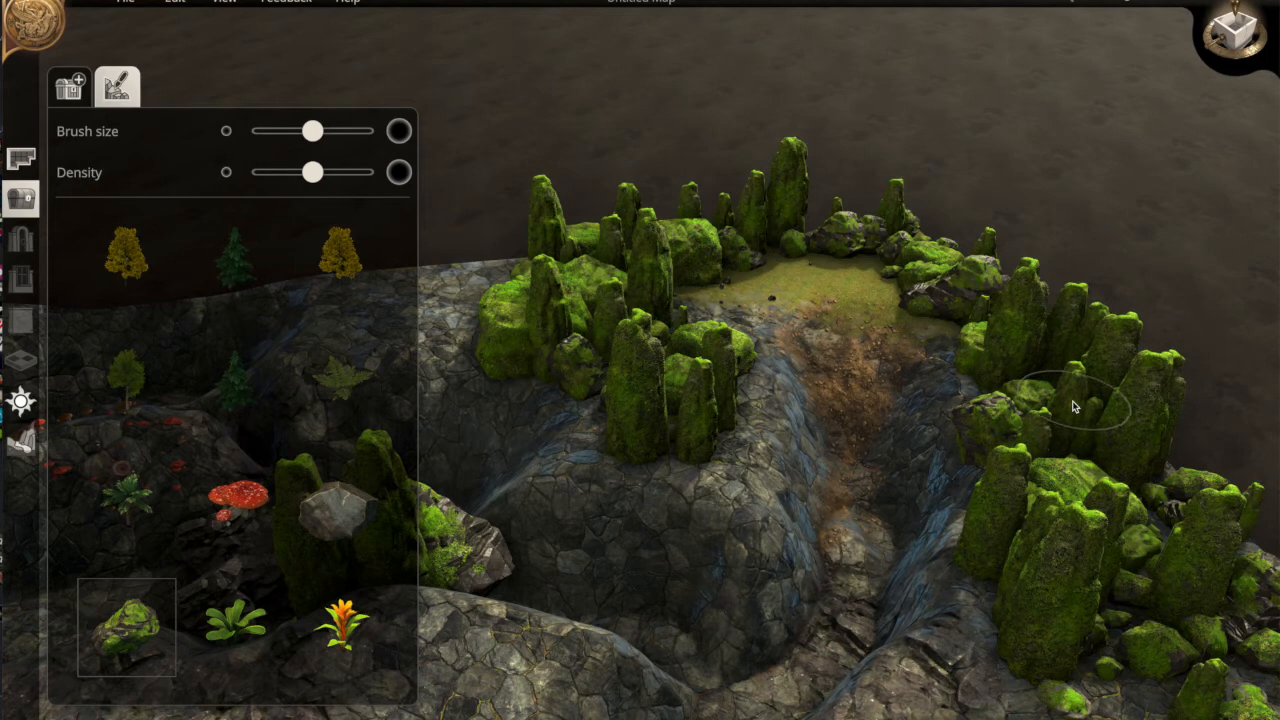
Scatter red mushrooms down the gully and near its top
click(238, 495)
mouse_move(848, 432)
mouse_down()
mouse_move(846, 551)
mouse_move(820, 623)
mouse_move(737, 686)
mouse_move(702, 690)
mouse_up()
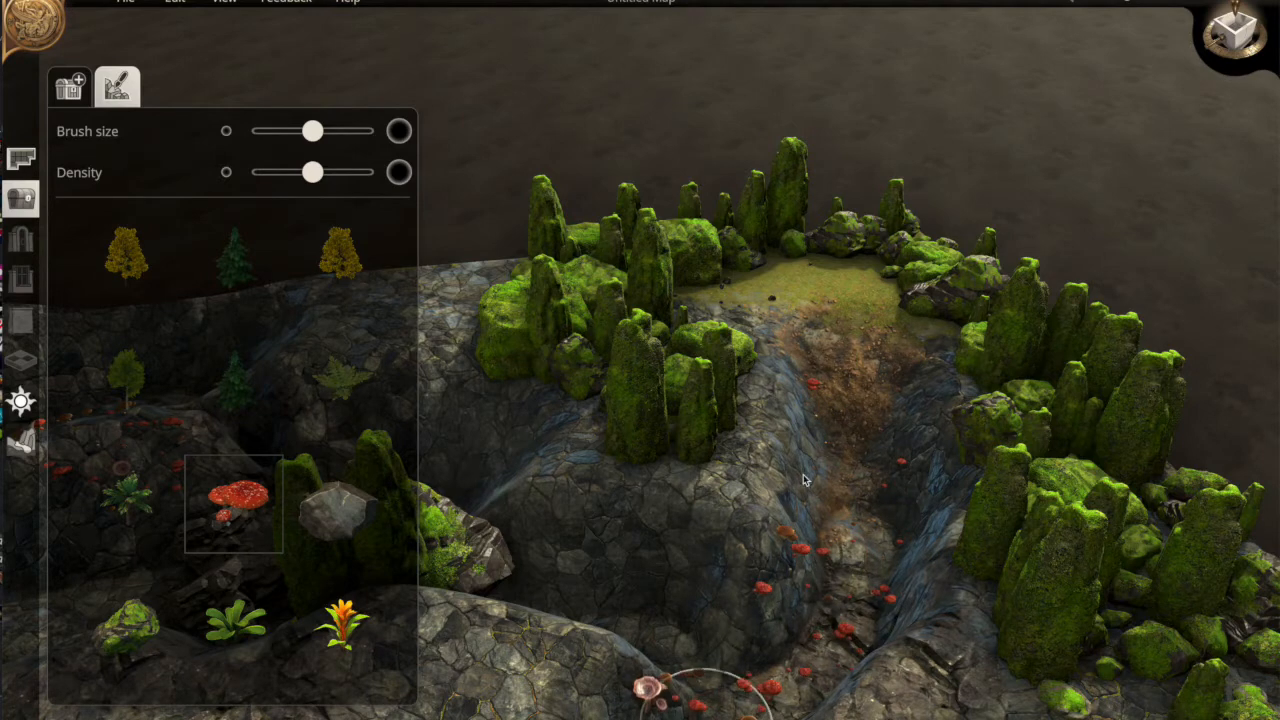
drag(776, 336, 662, 322)
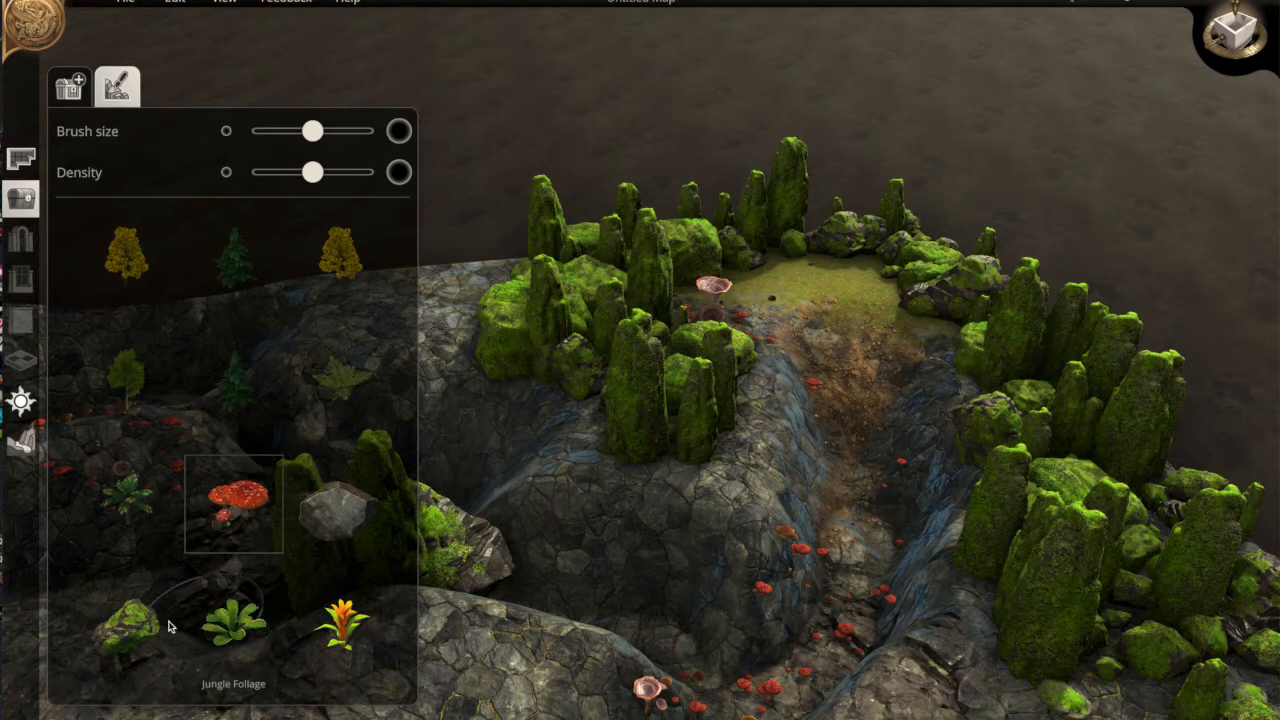
Scatter skulls and bones along the ravine floor
scroll(179, 585, down, 2)
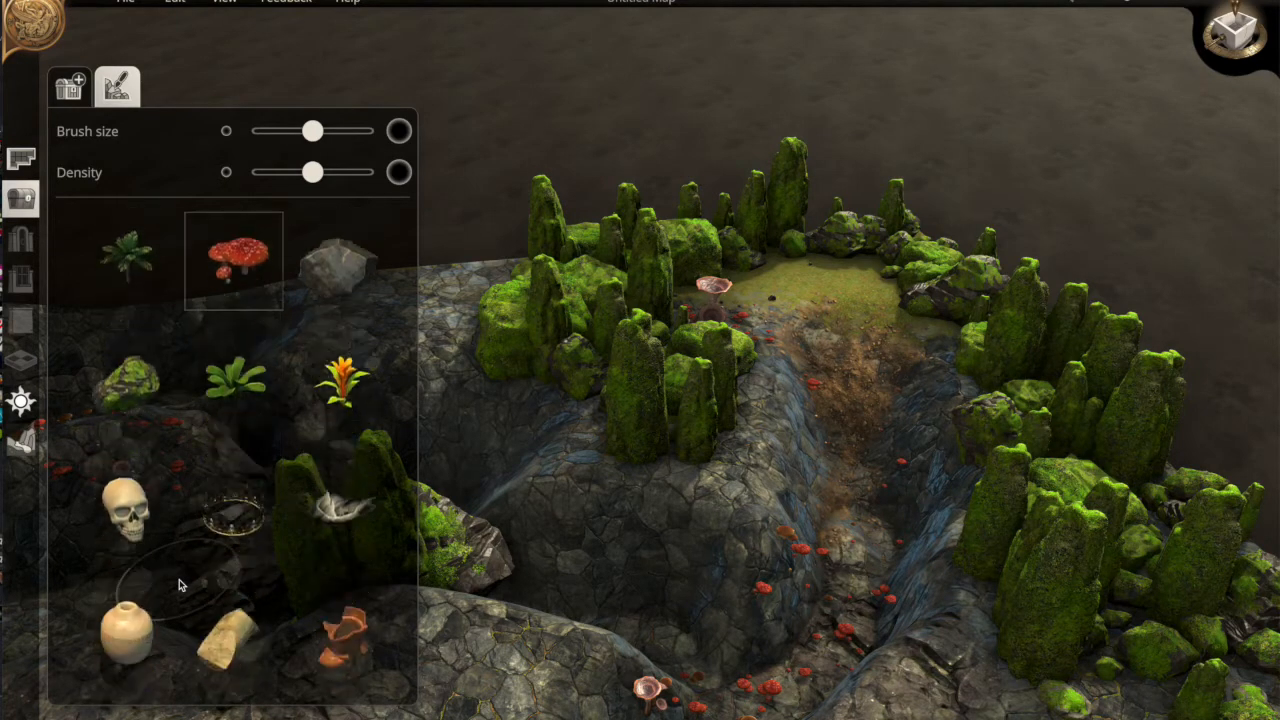
click(126, 455)
mouse_move(885, 435)
mouse_down()
mouse_move(872, 497)
mouse_move(780, 678)
mouse_move(670, 680)
mouse_move(835, 600)
mouse_move(862, 402)
mouse_move(855, 490)
mouse_move(854, 392)
mouse_move(827, 290)
mouse_move(834, 526)
mouse_up()
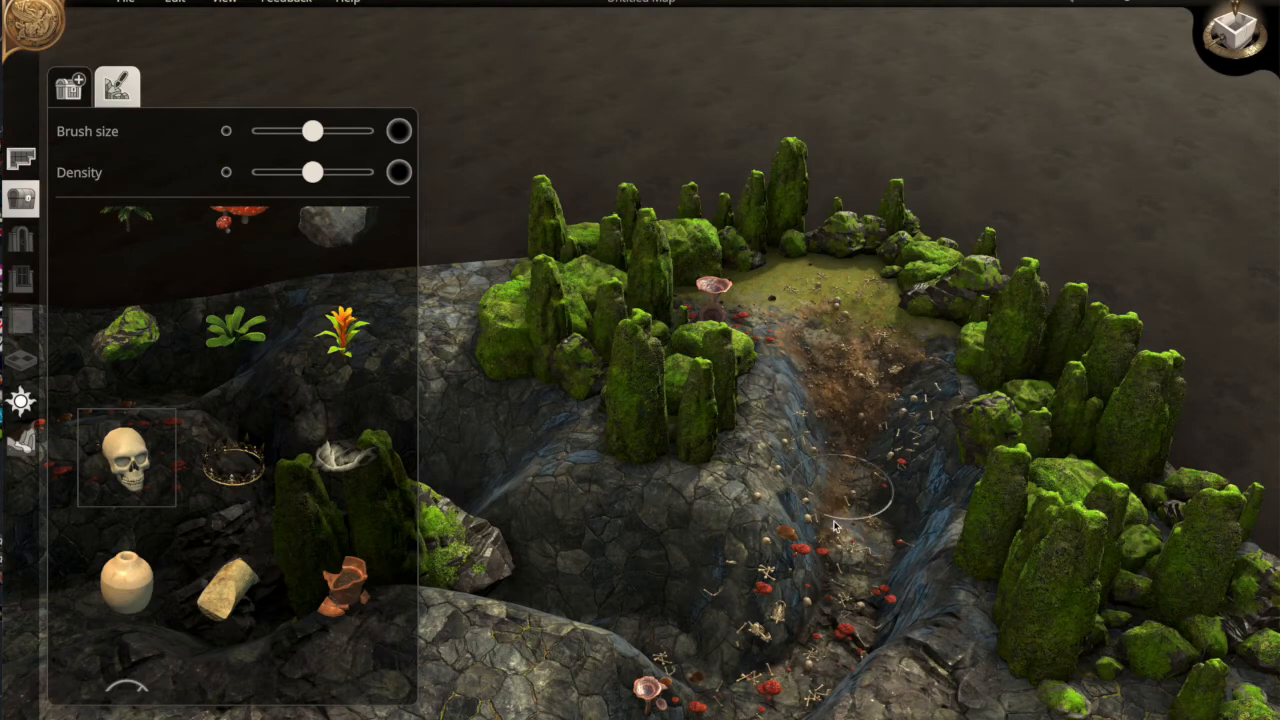
middle_drag(806, 540, 384, 543)
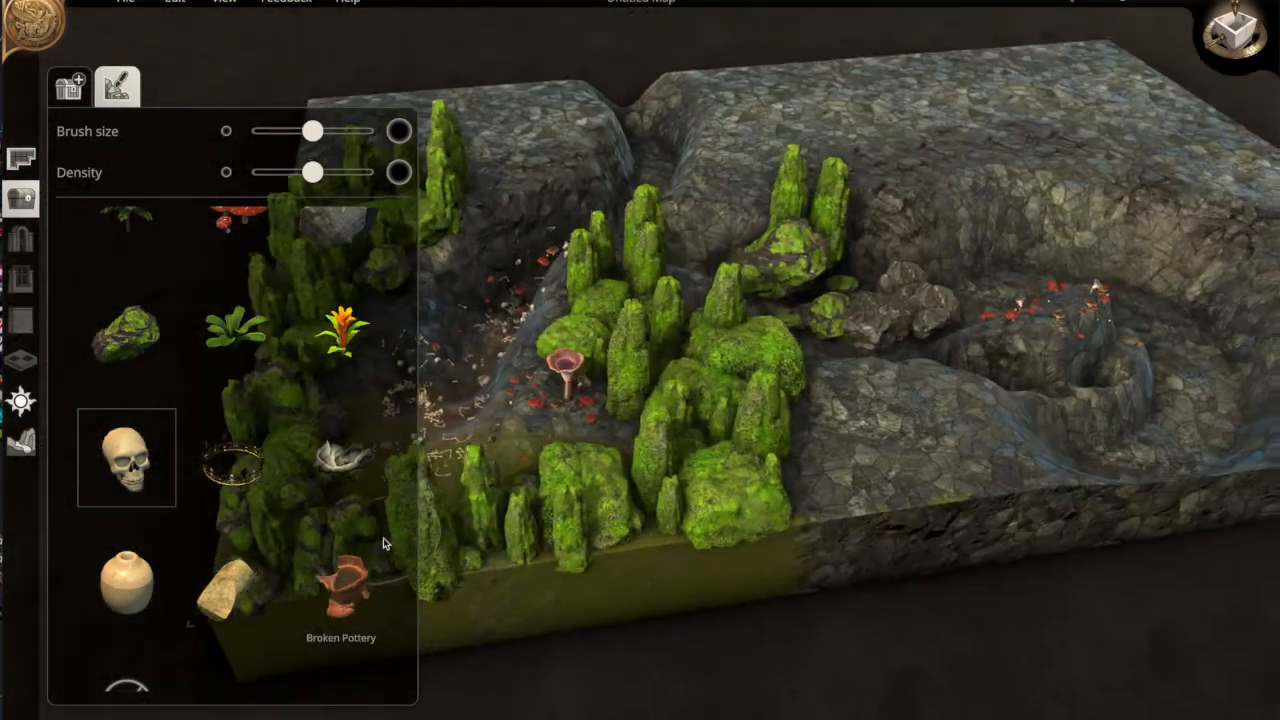
Paint cobwebs down the middle of the ravine, using a smaller brush for the lower part
key(a)
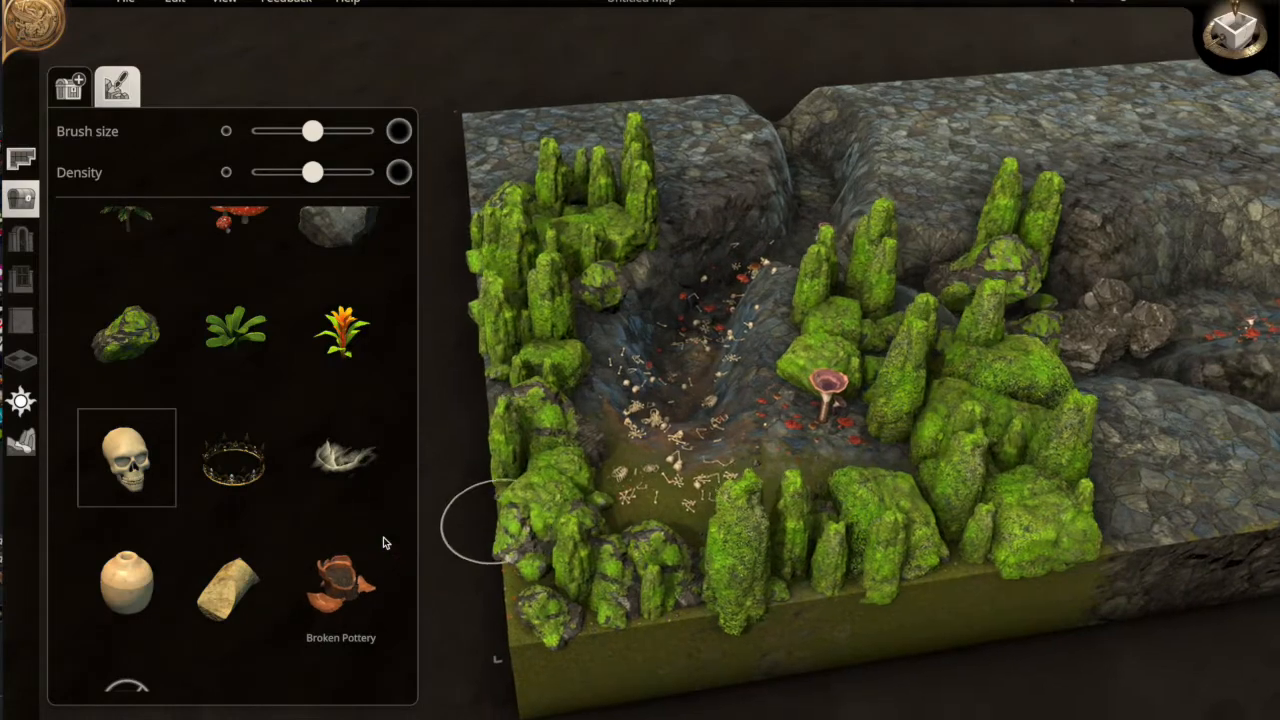
key(w)
click(325, 447)
mouse_move(686, 529)
mouse_down()
mouse_move(722, 417)
mouse_move(790, 310)
mouse_move(822, 165)
mouse_up()
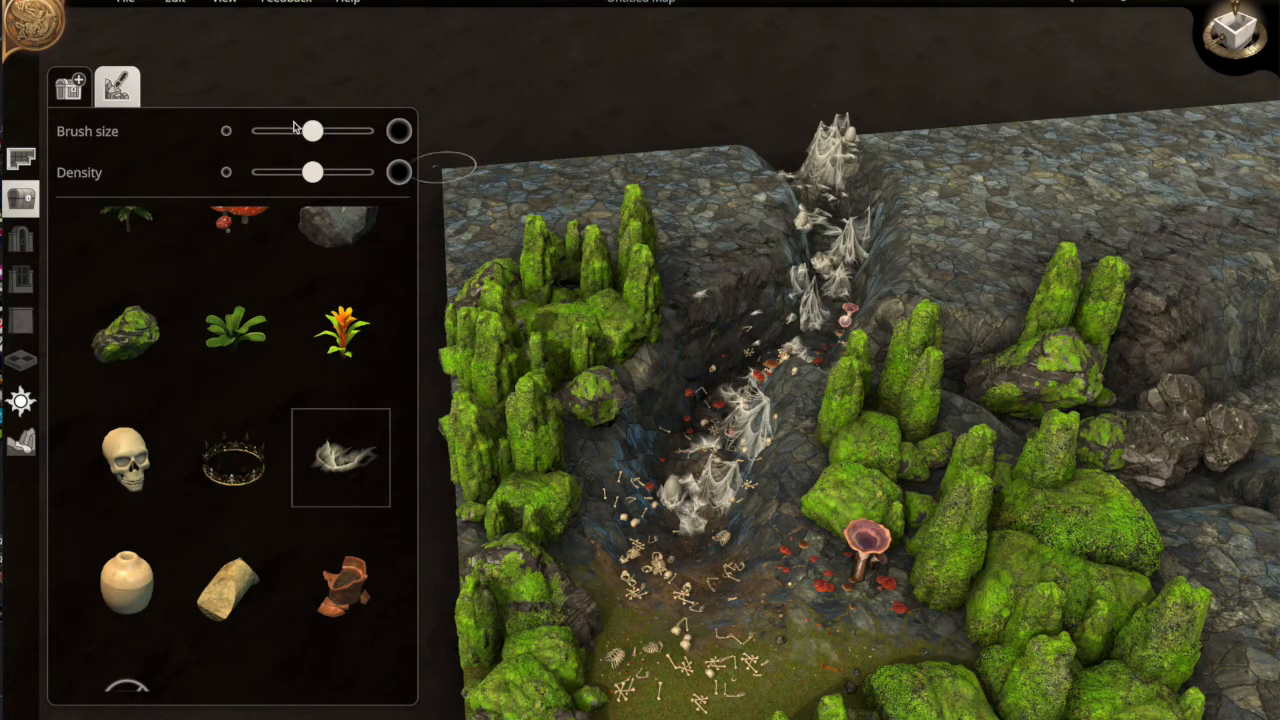
drag(290, 137, 277, 136)
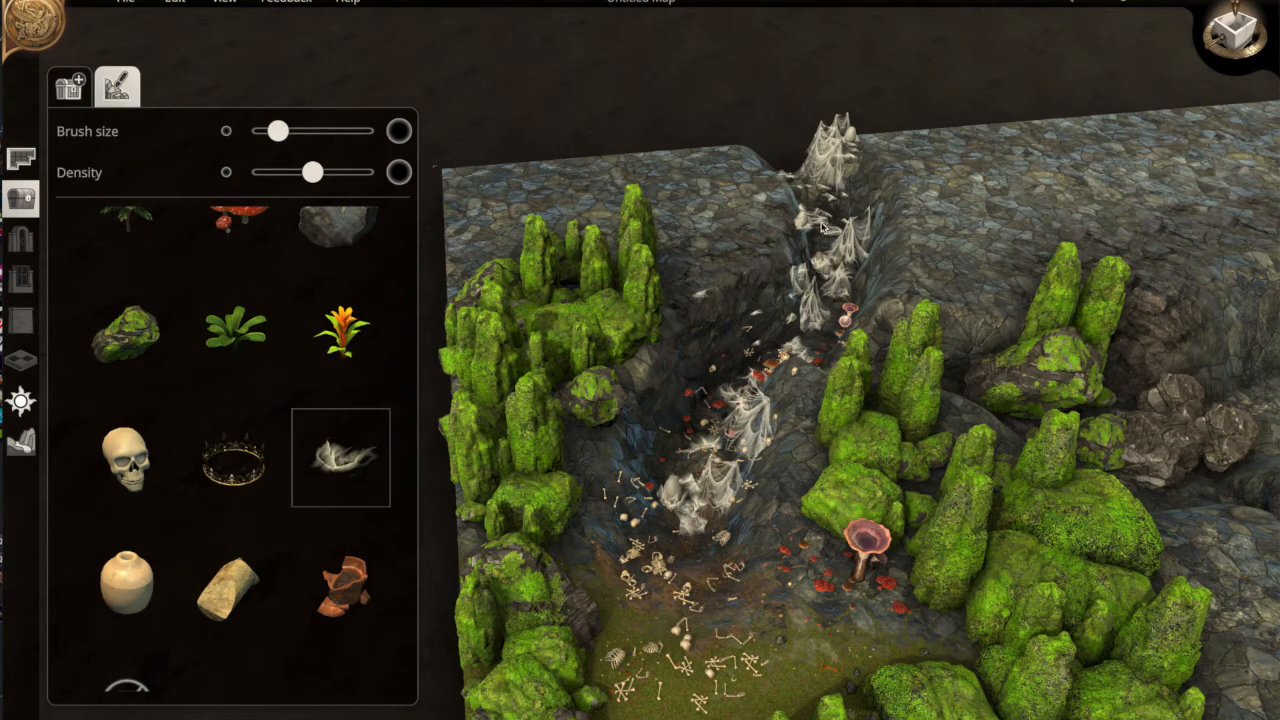
drag(826, 228, 842, 270)
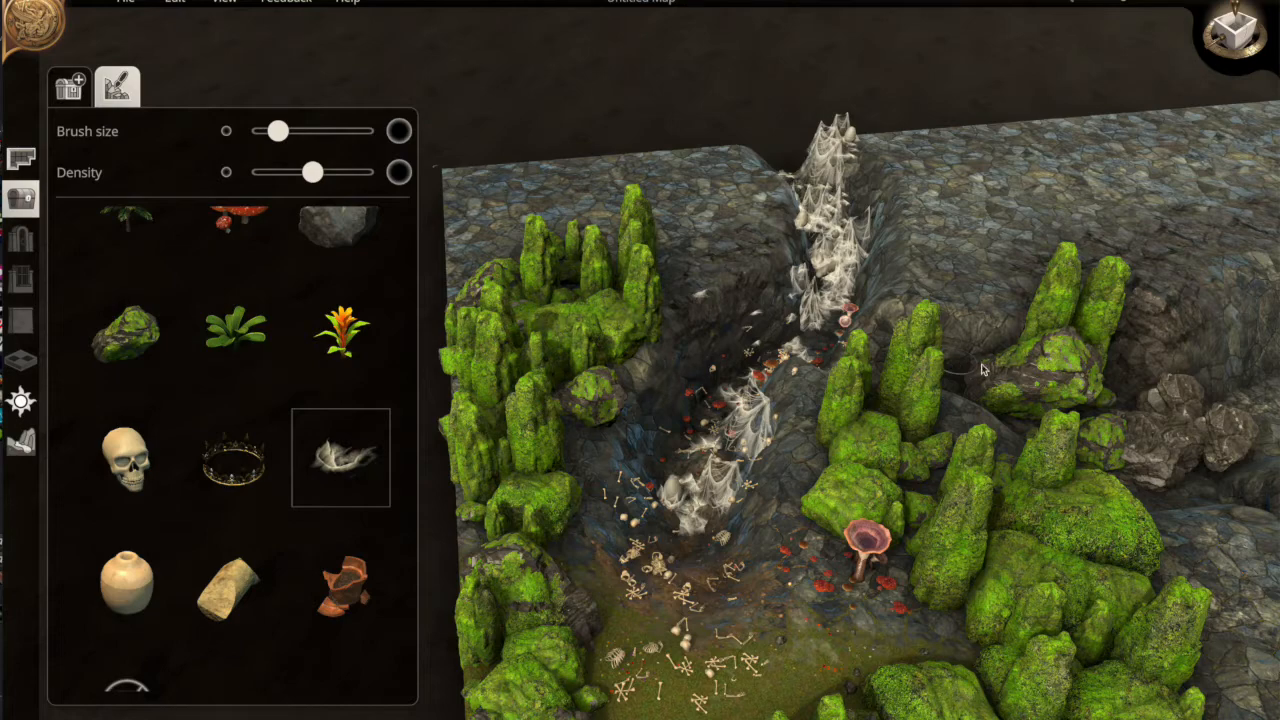
Drape cobwebs over the grey rocks on the right side of the ravine
click(1100, 411)
click(1228, 404)
key(d)
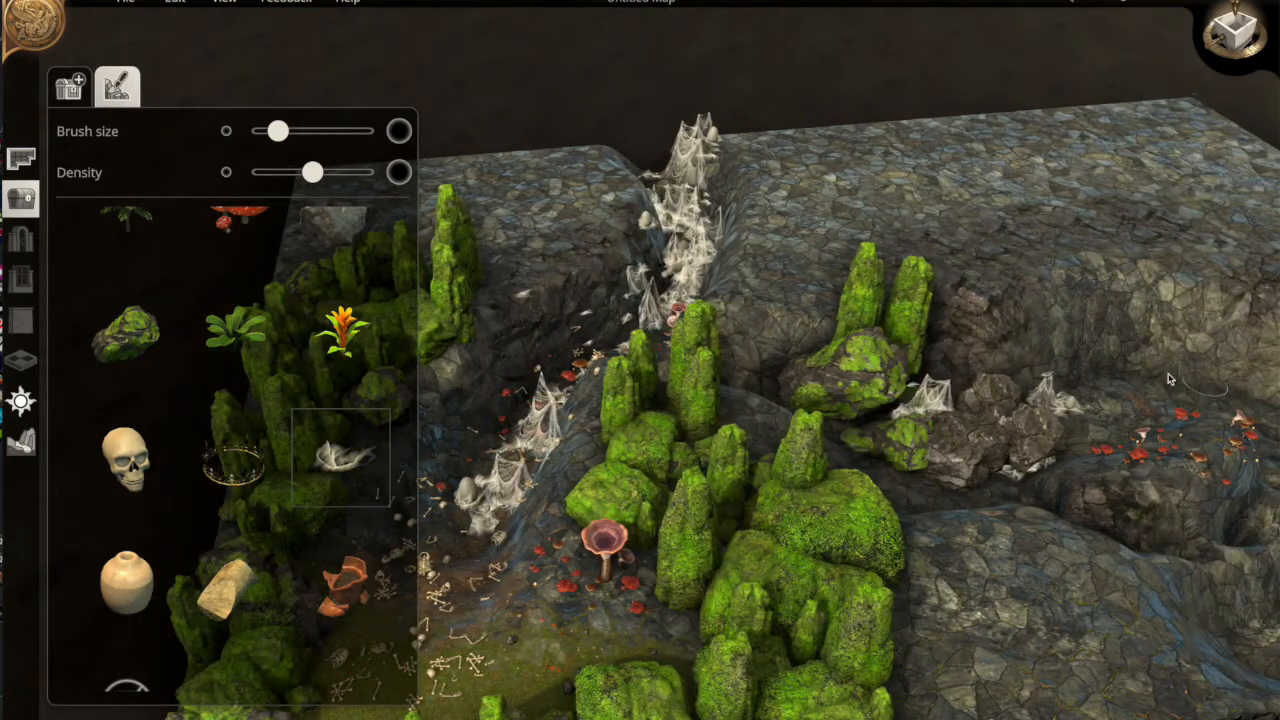
drag(1080, 380, 1018, 410)
key(s)
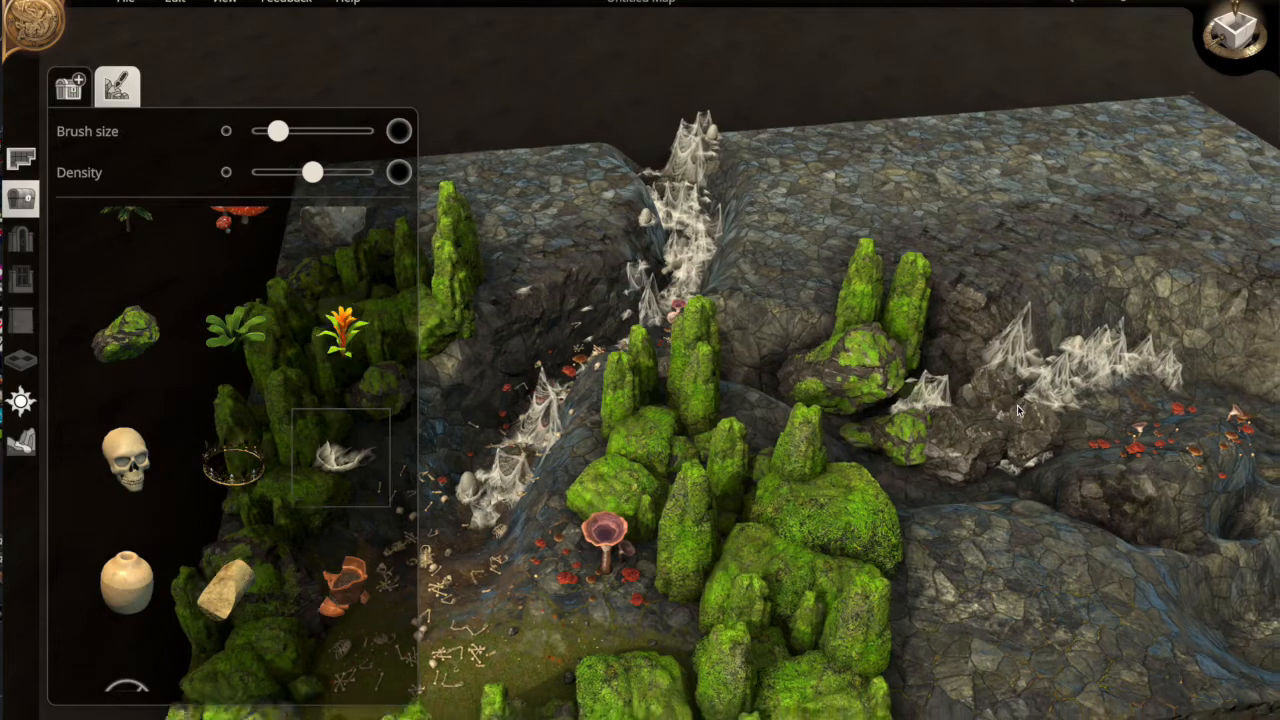
key(a)
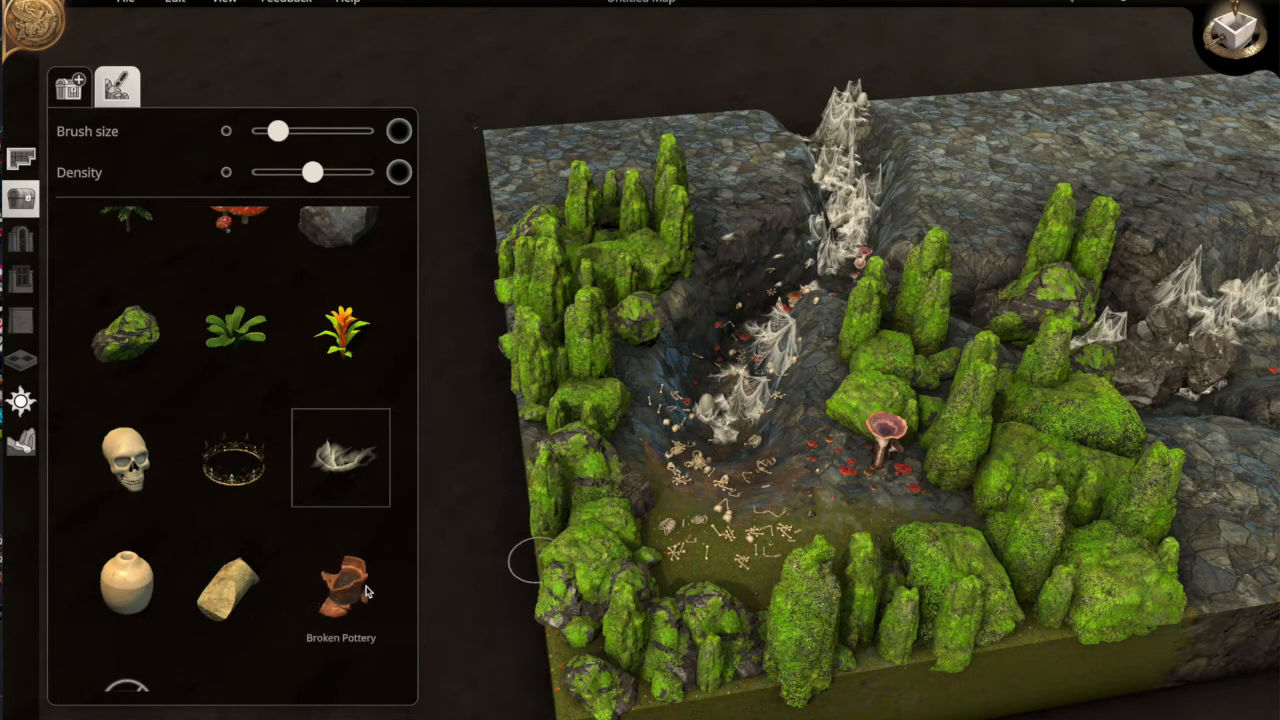
Place clay pottery jars by the large mushroom, then paint orange Jungle Flowers along the clearing's top
click(127, 583)
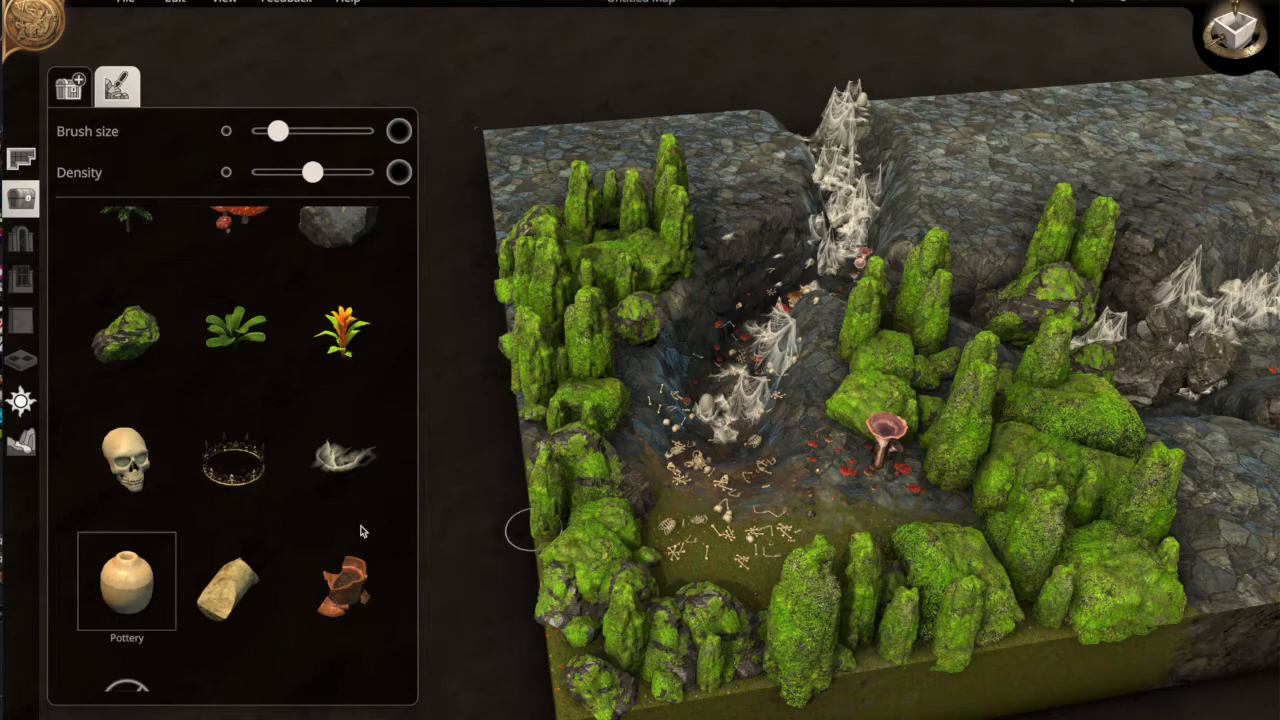
click(845, 495)
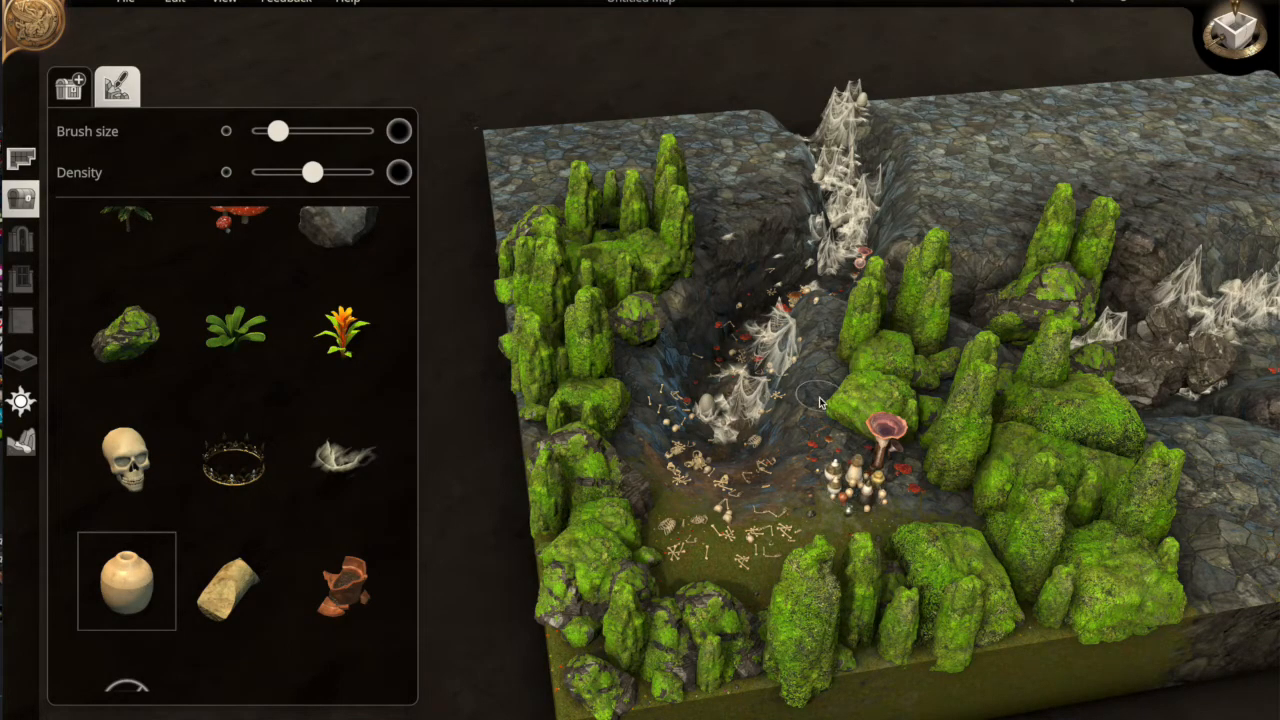
middle_drag(755, 356, 326, 367)
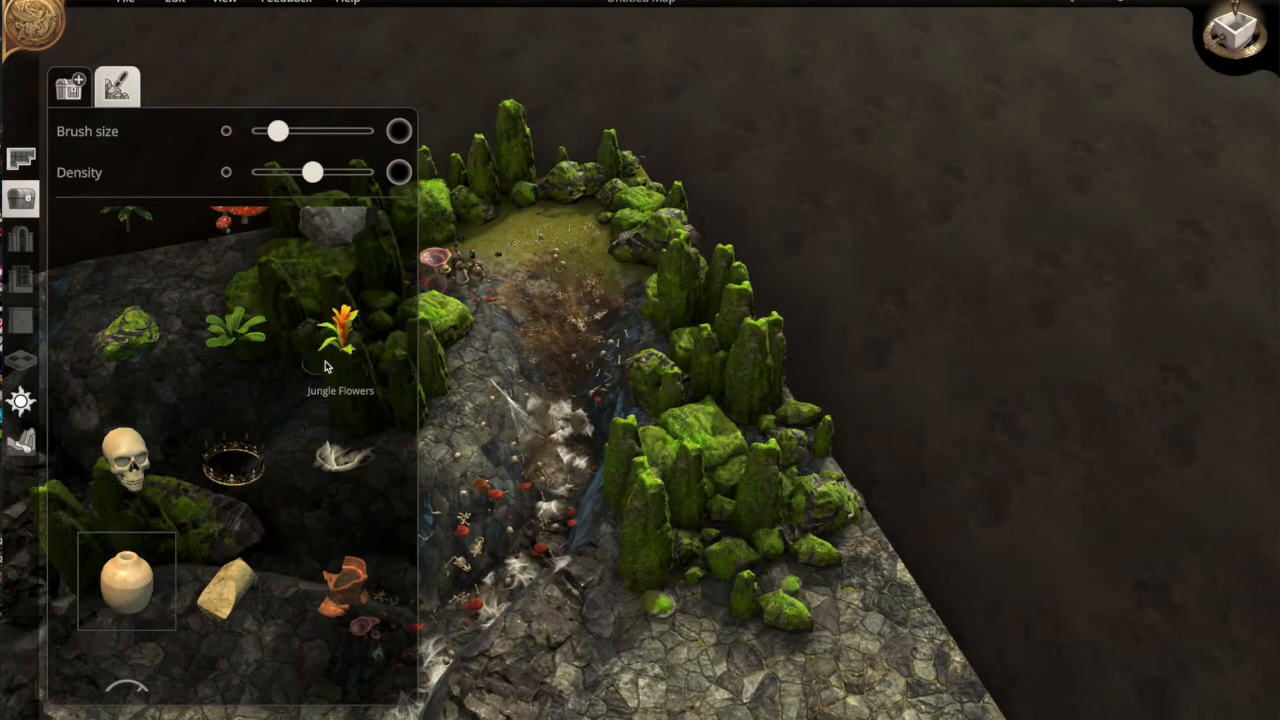
key(w)
key(a)
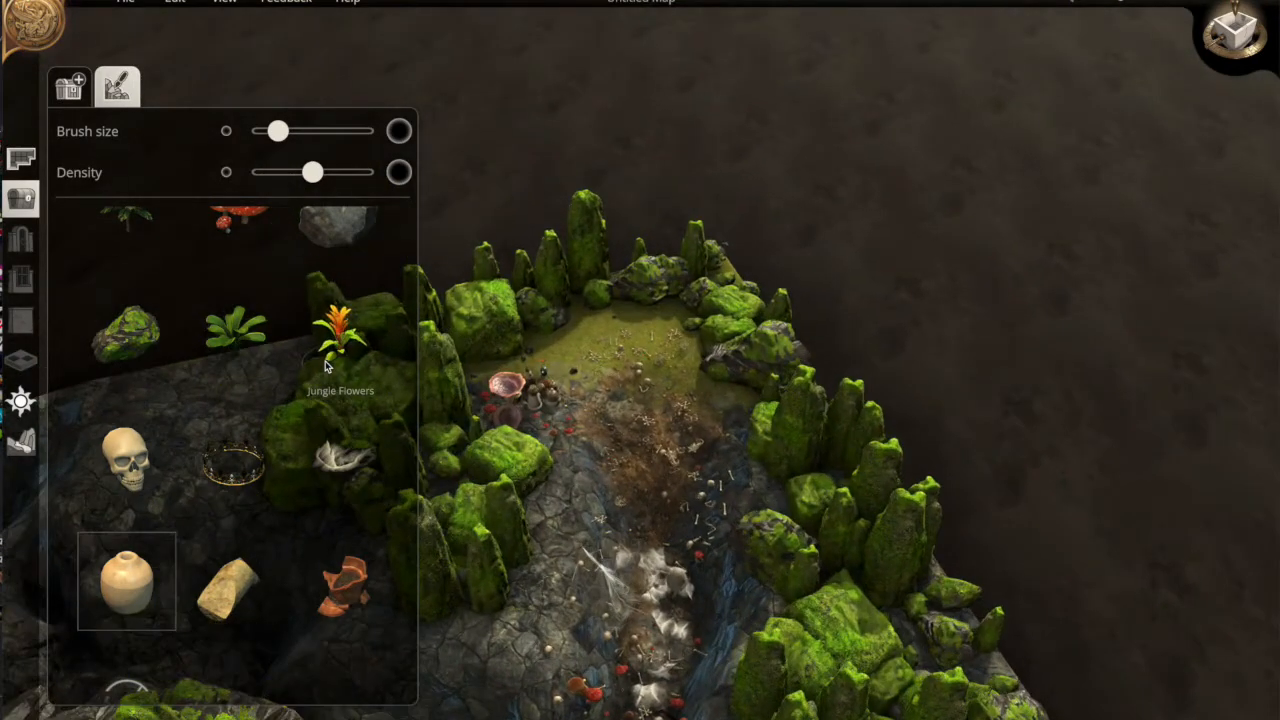
click(328, 345)
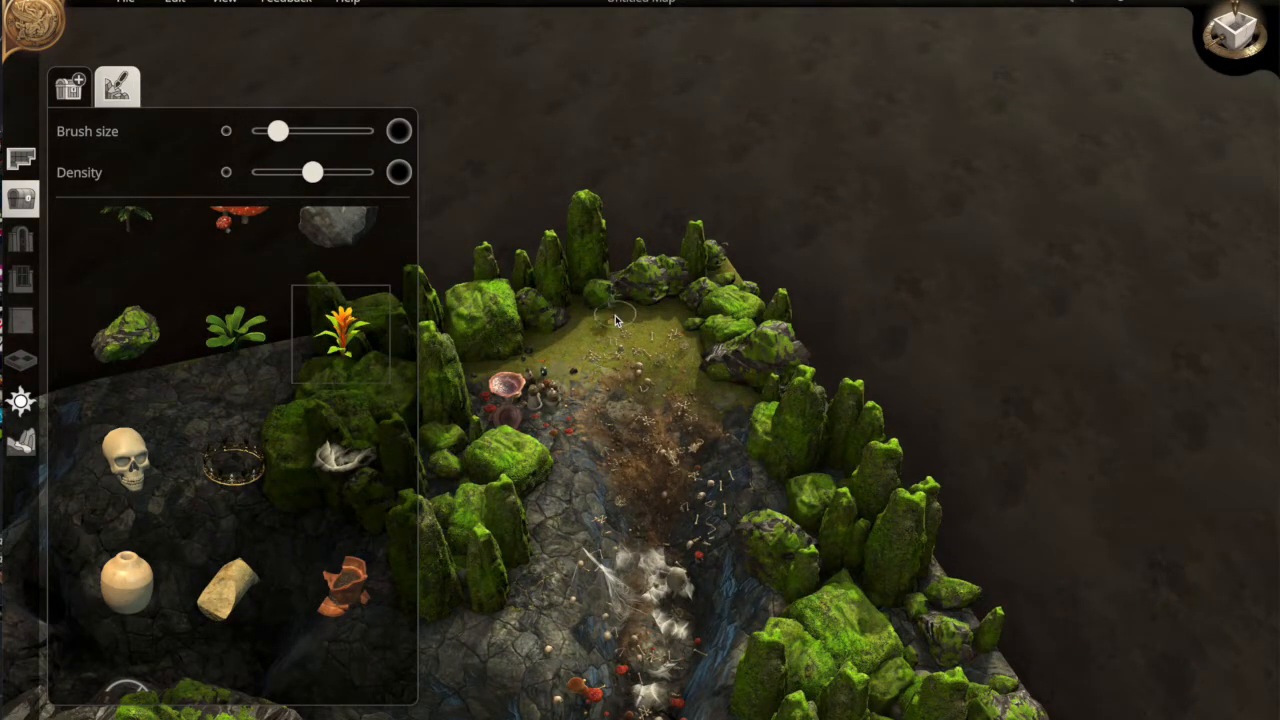
mouse_move(578, 305)
mouse_down()
mouse_move(662, 333)
mouse_move(660, 322)
mouse_up()
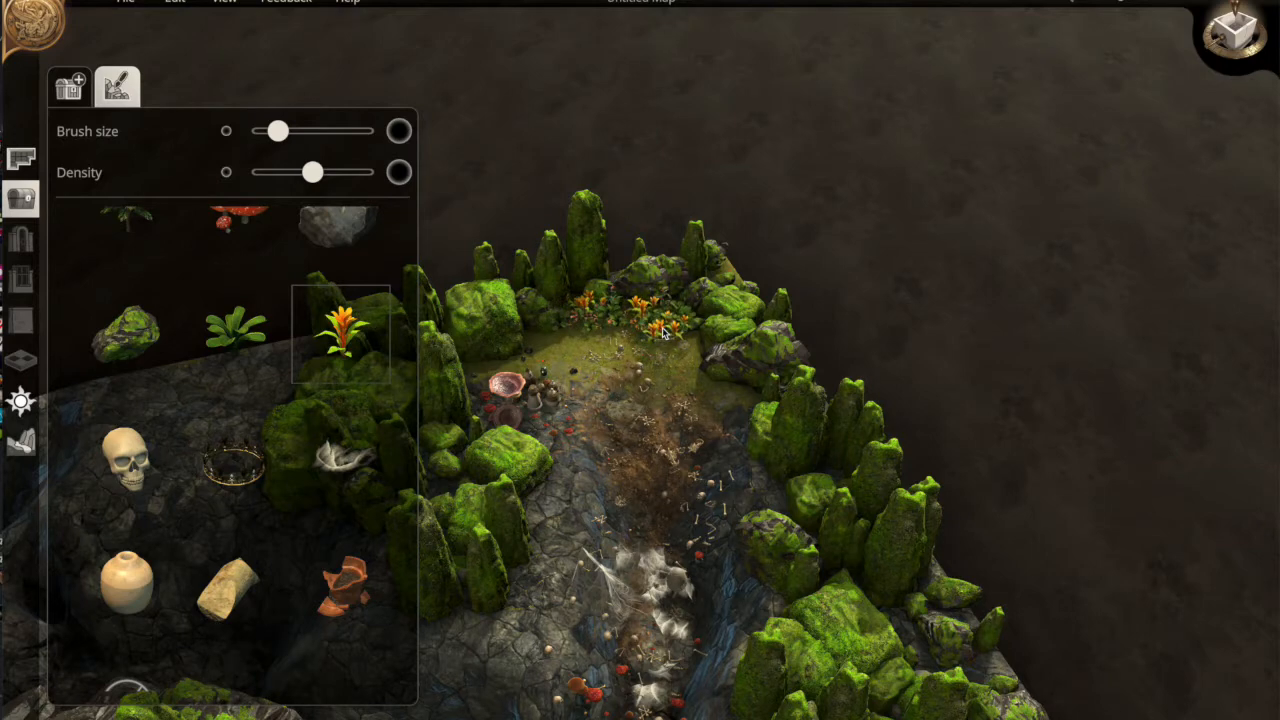